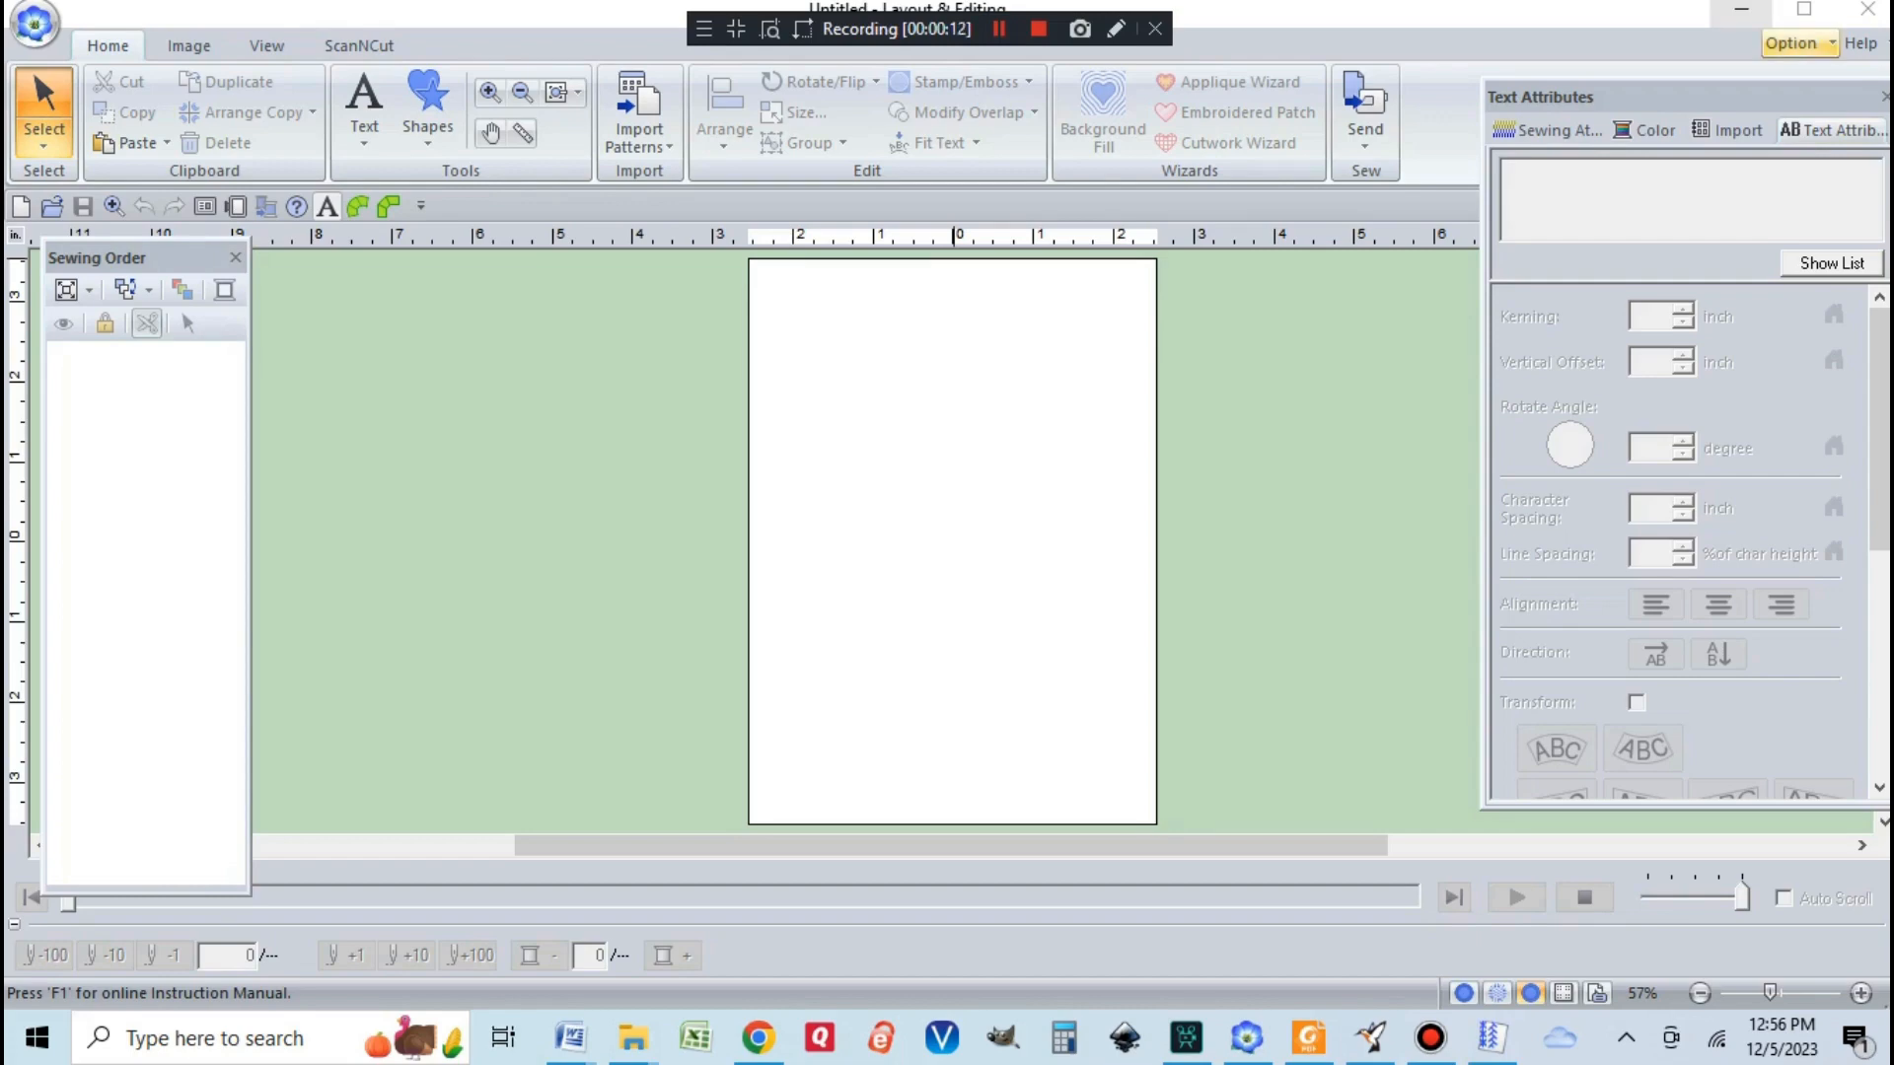
Step: Switch to Programmable Stitch Creator and fade the tree template's background image by two levels
left_click(1790, 42)
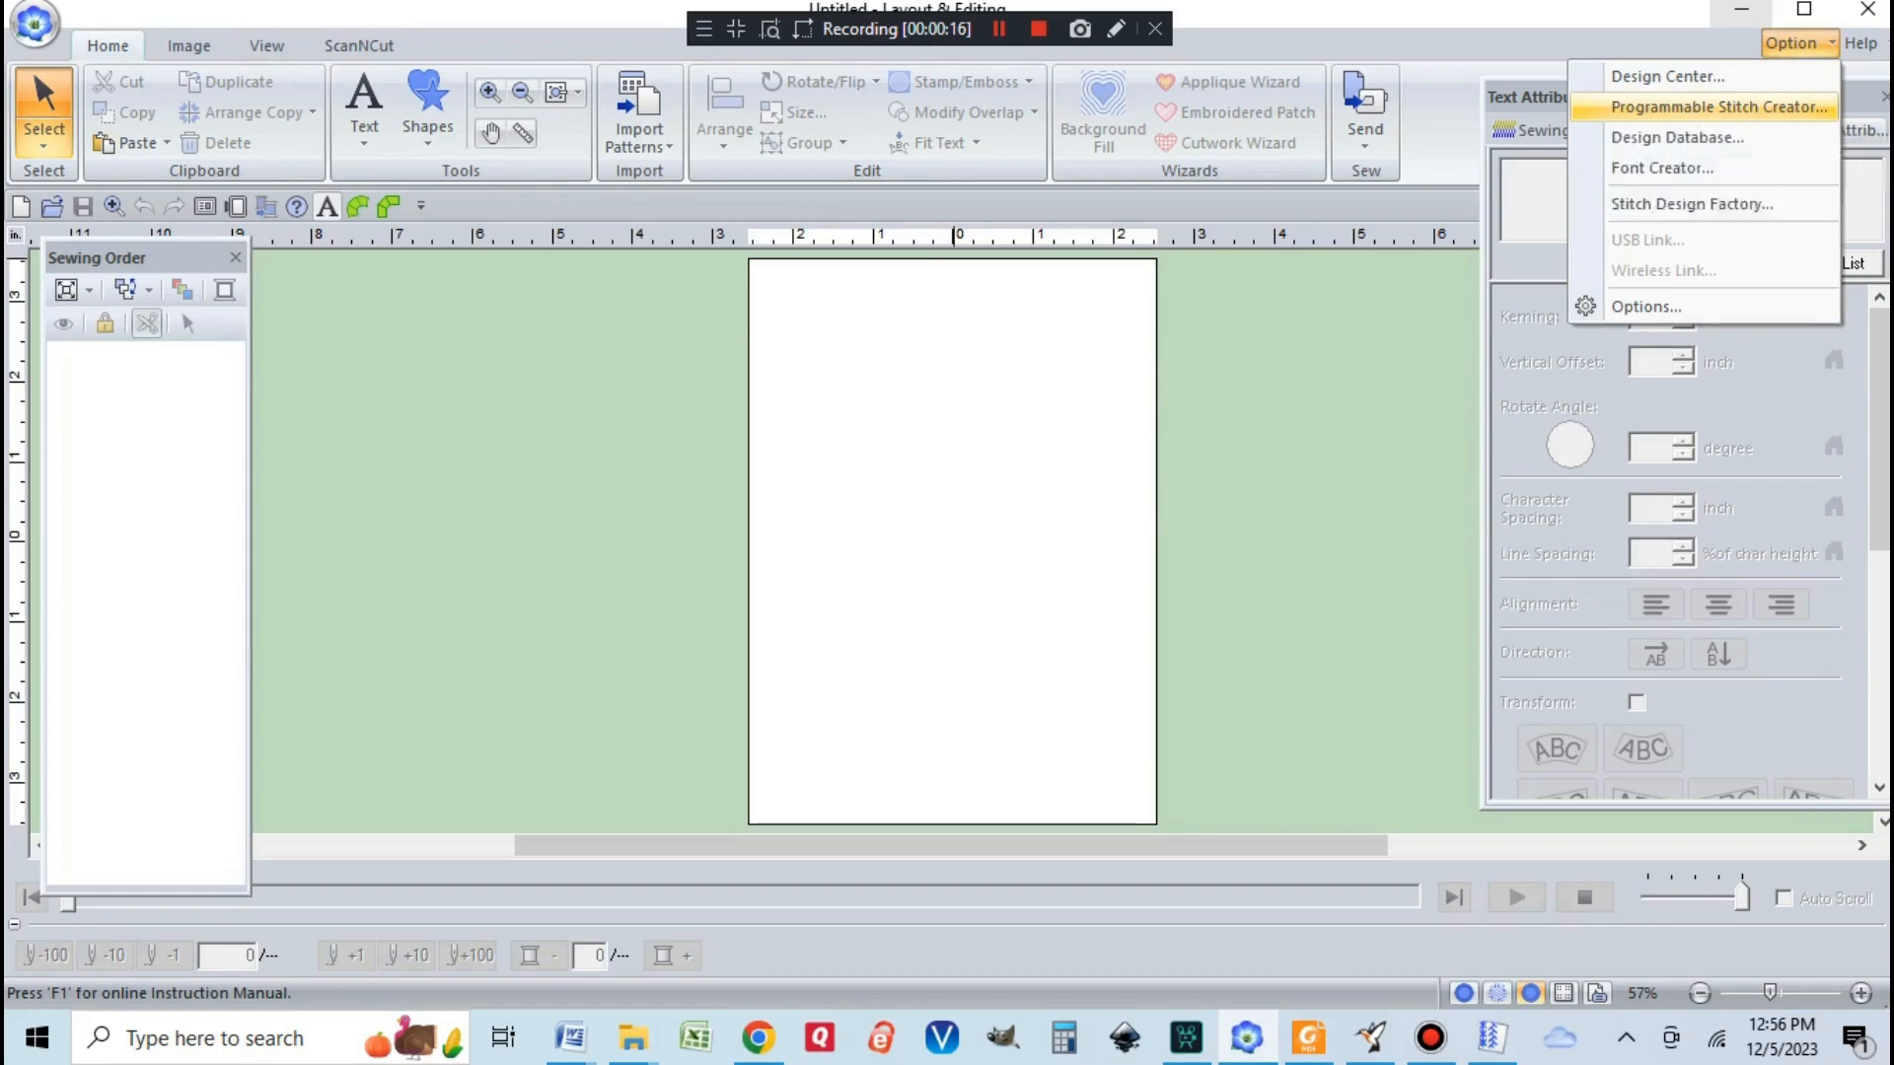
left_click(1717, 106)
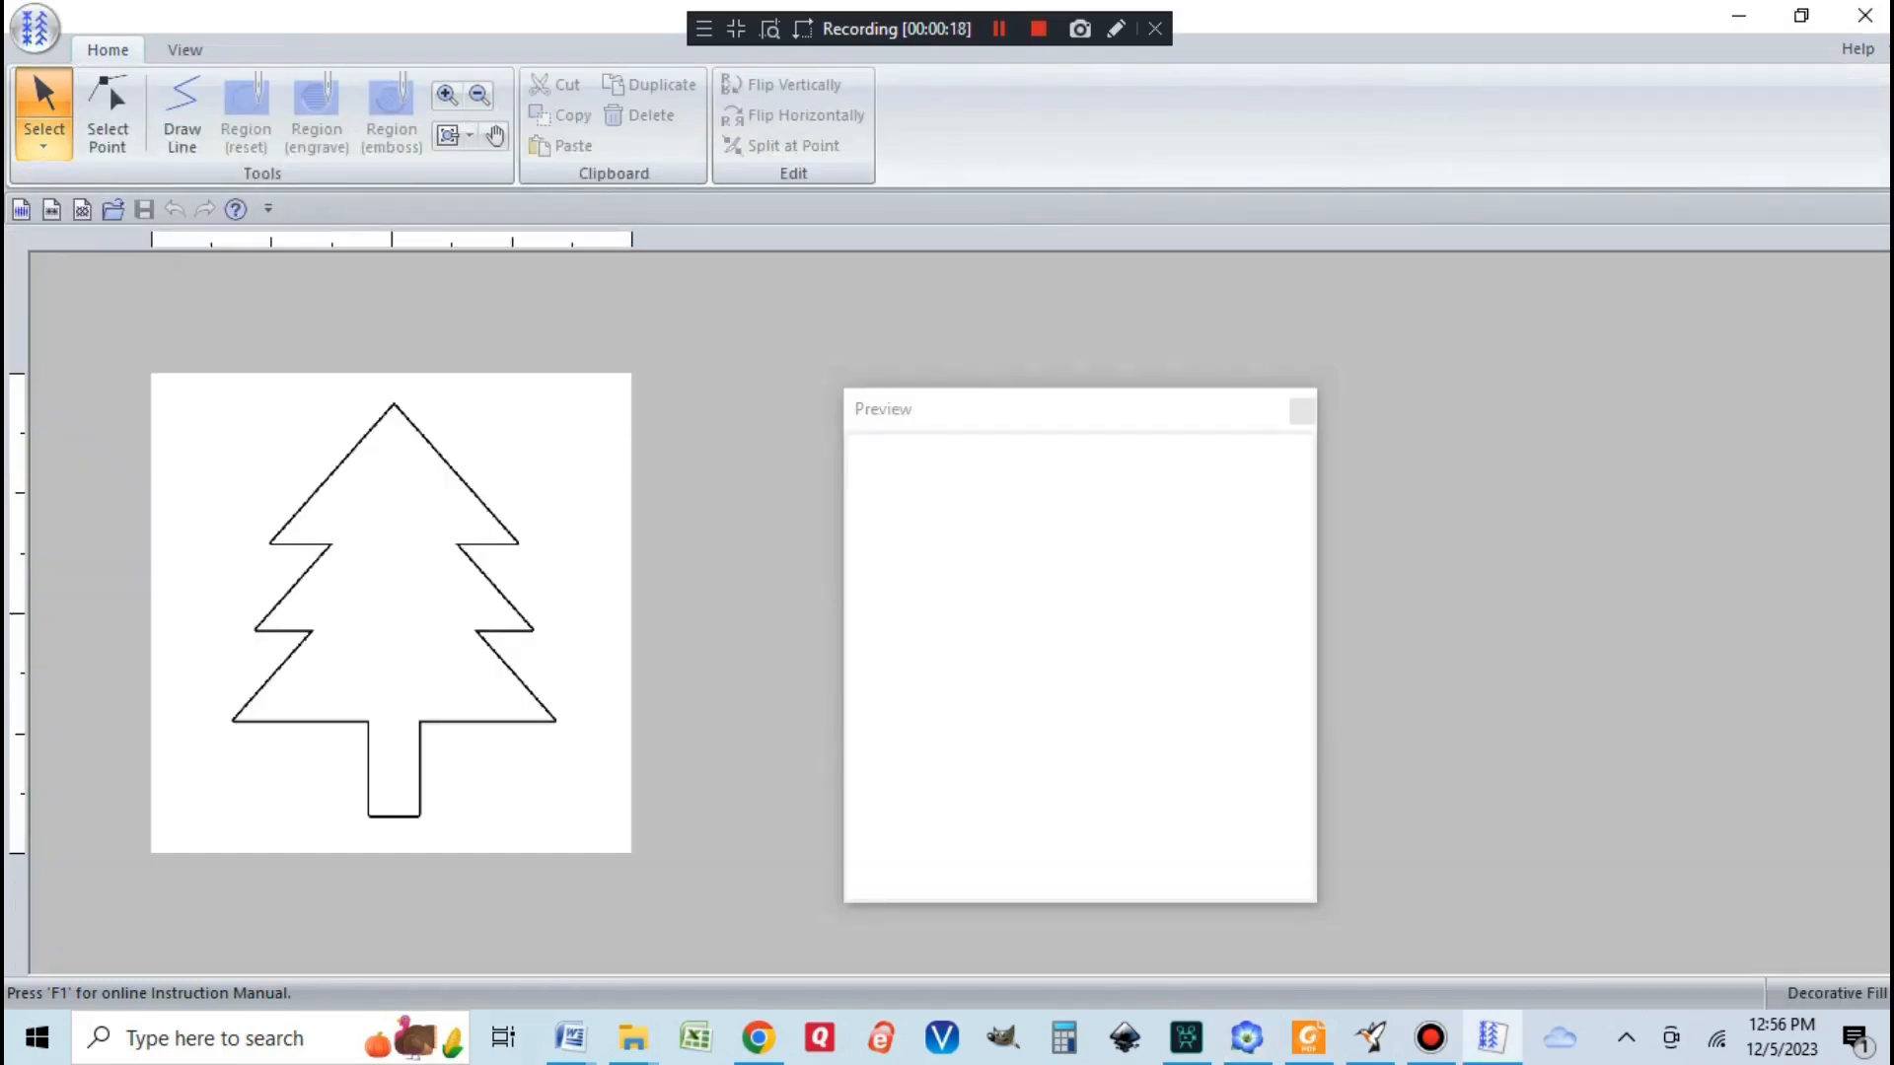
left_click(184, 49)
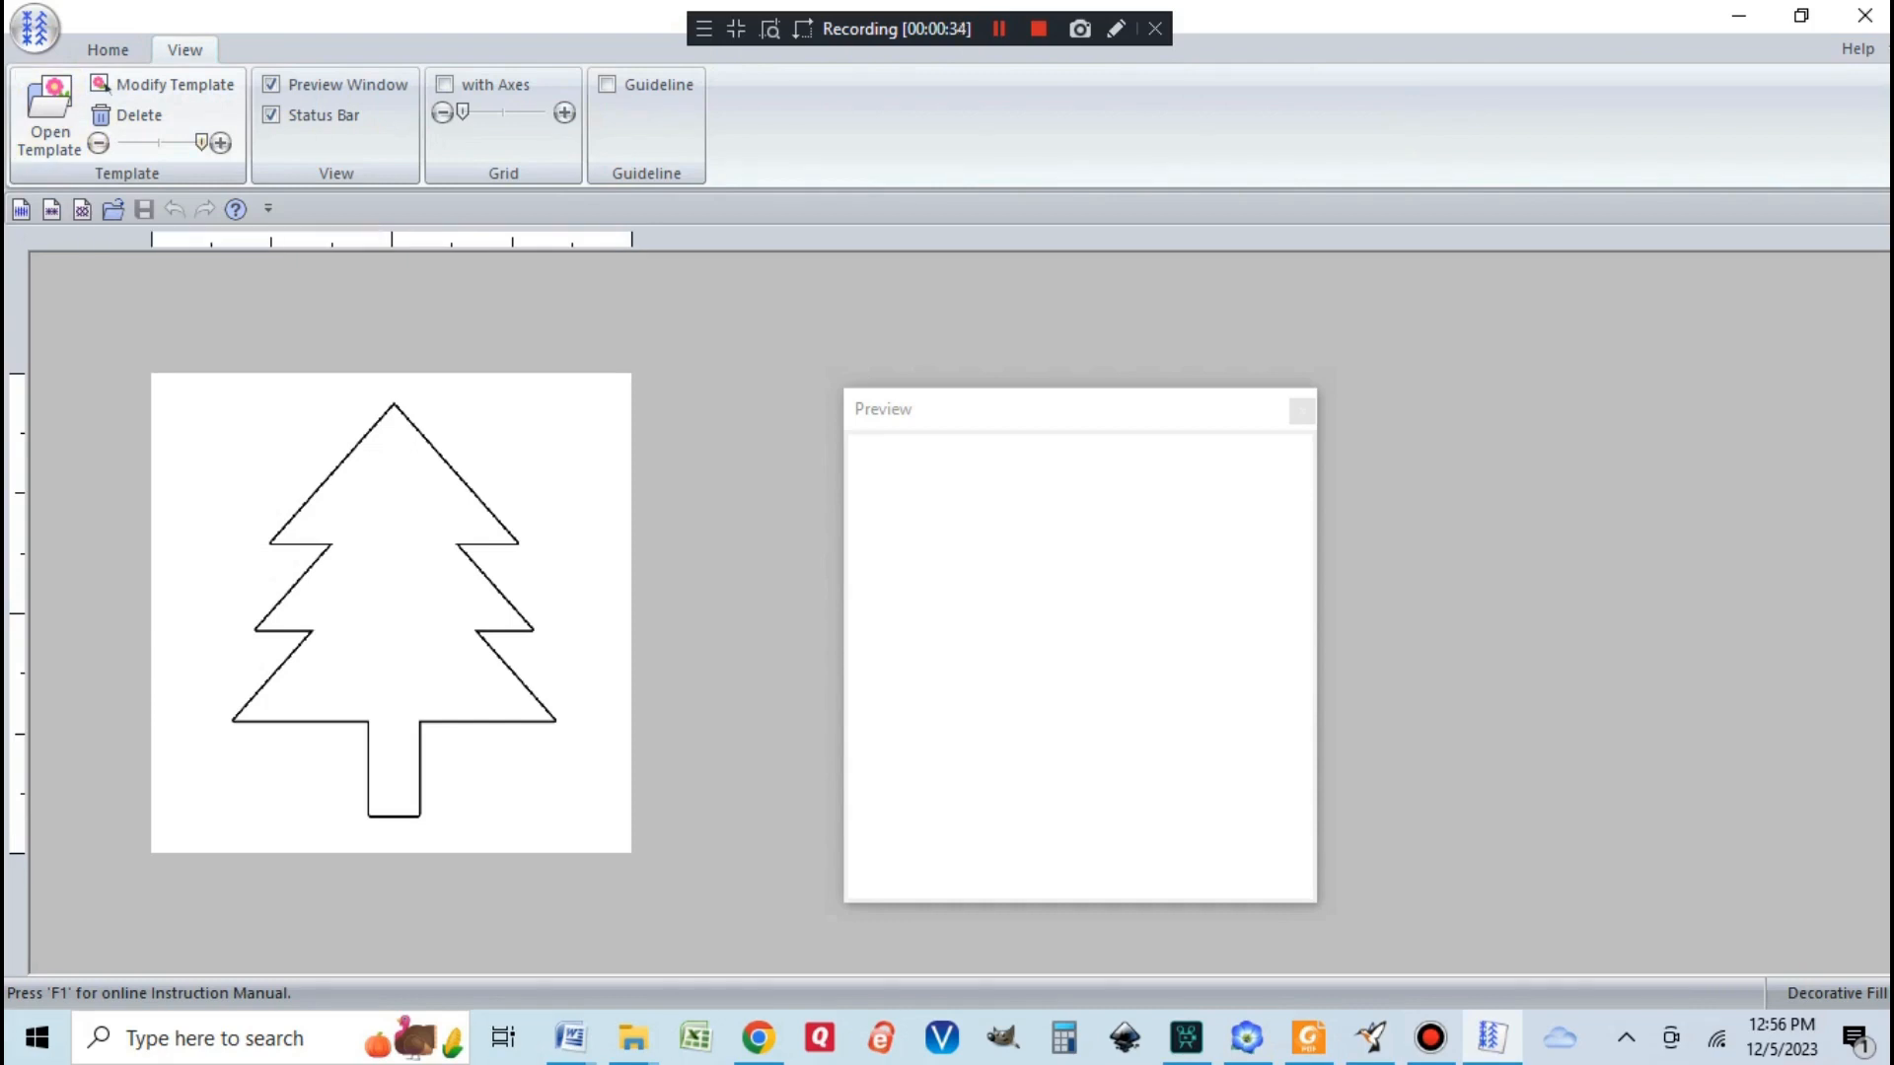
left_click(98, 143)
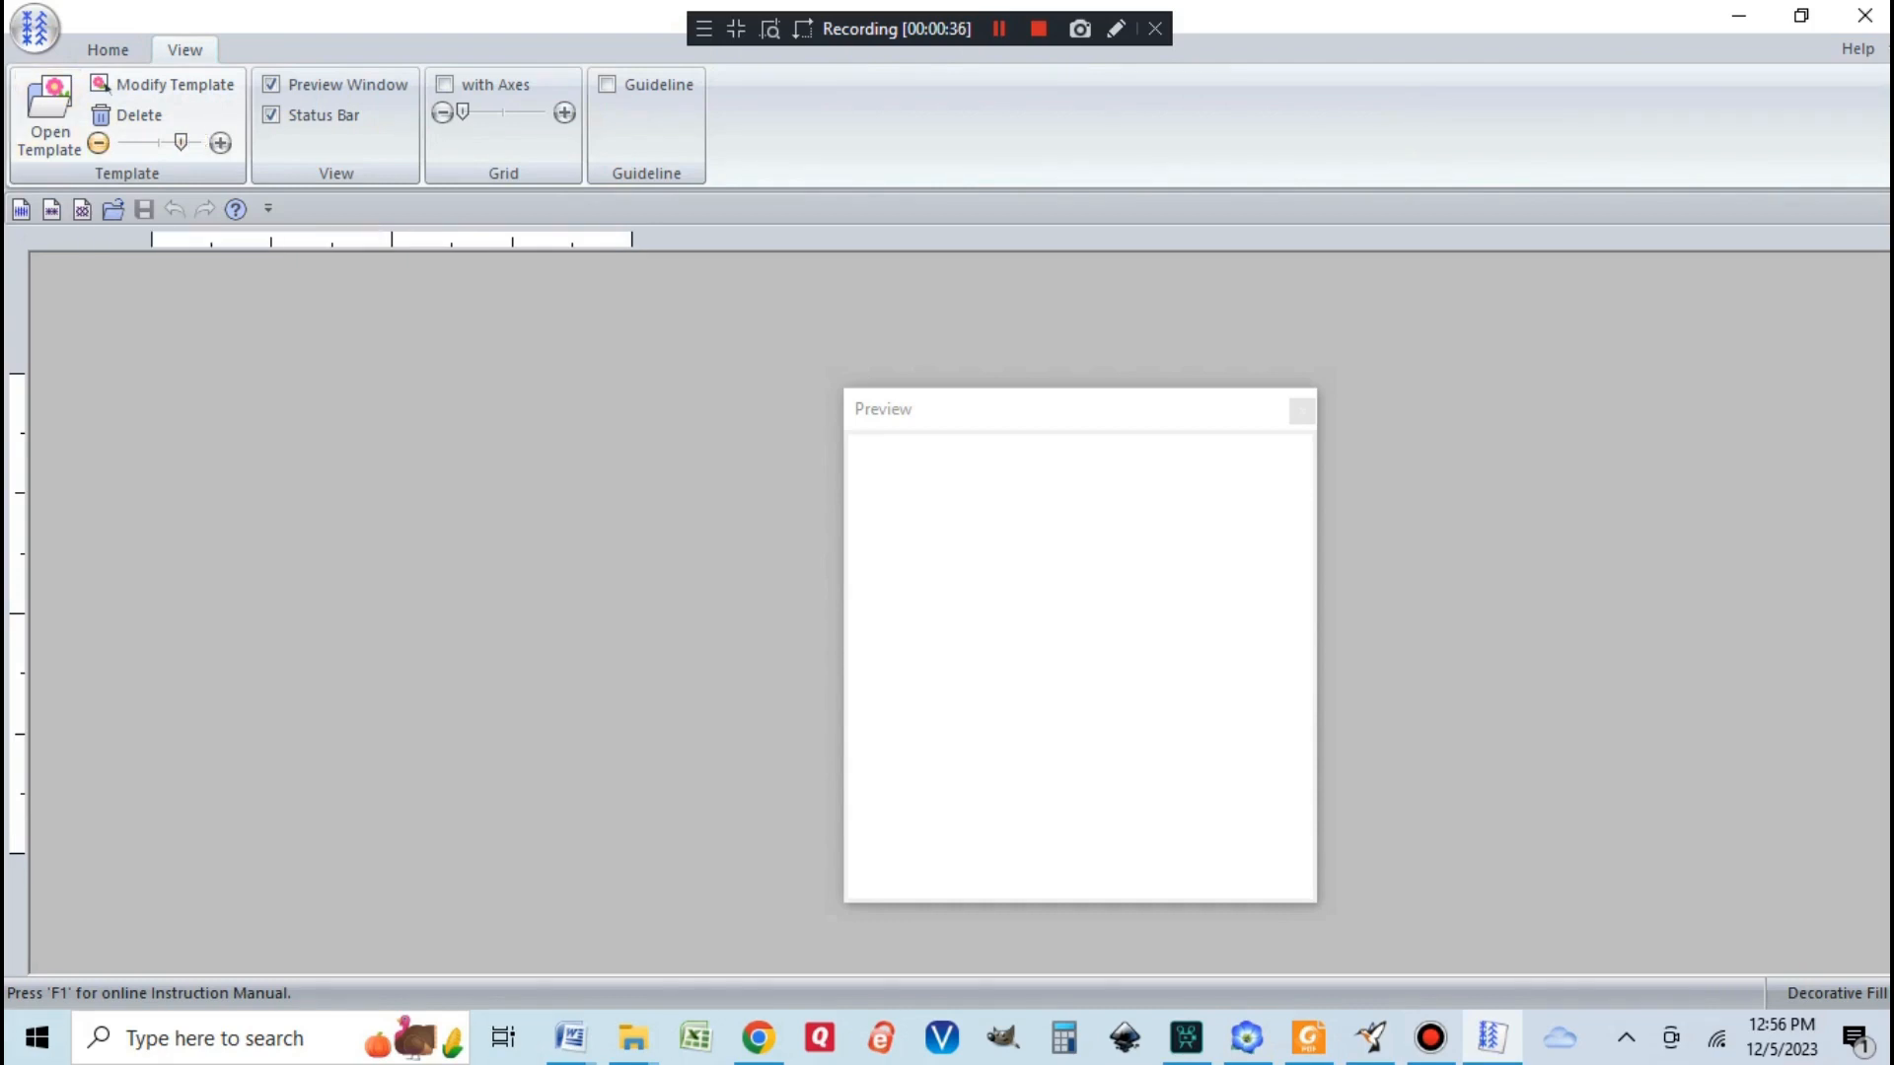
left_click(98, 143)
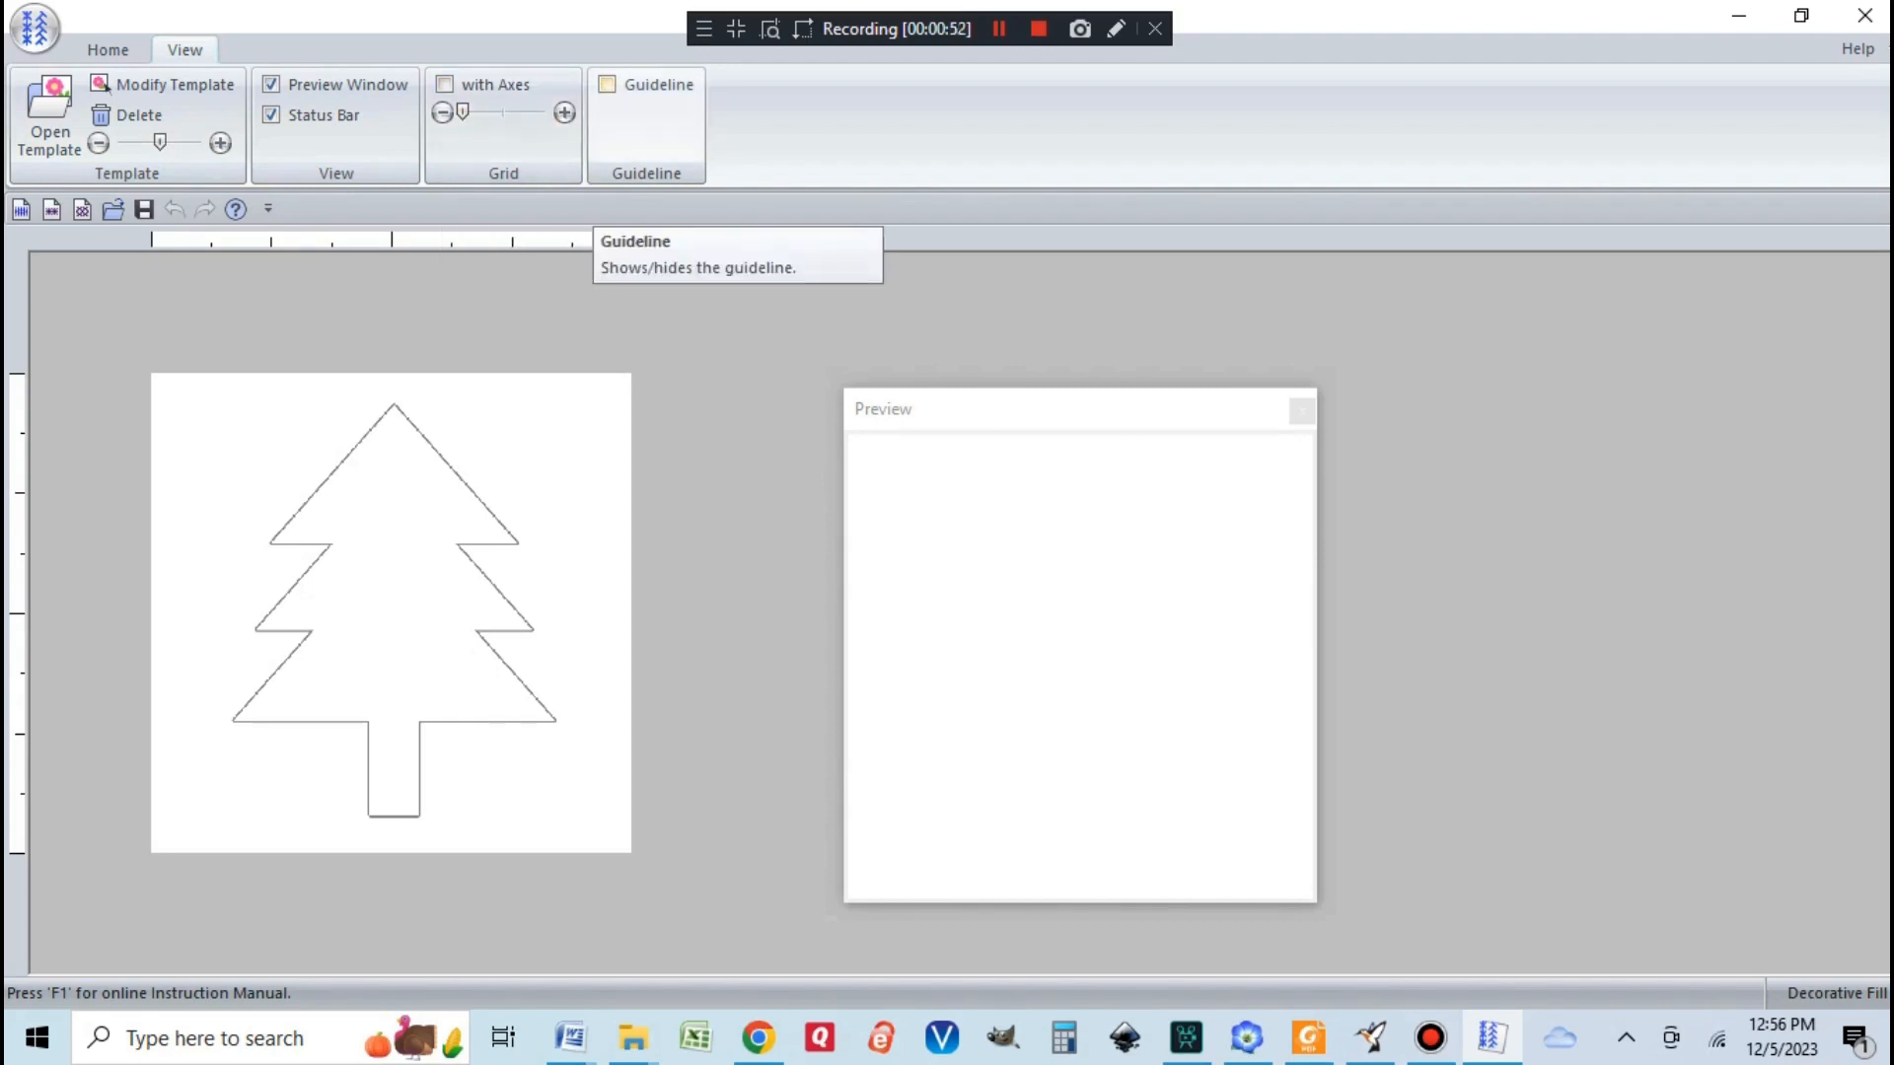
Step: Trace the tree template with Draw Line from the upper left branch tip over the peak and down the right side to the trunk's base
left_click(107, 50)
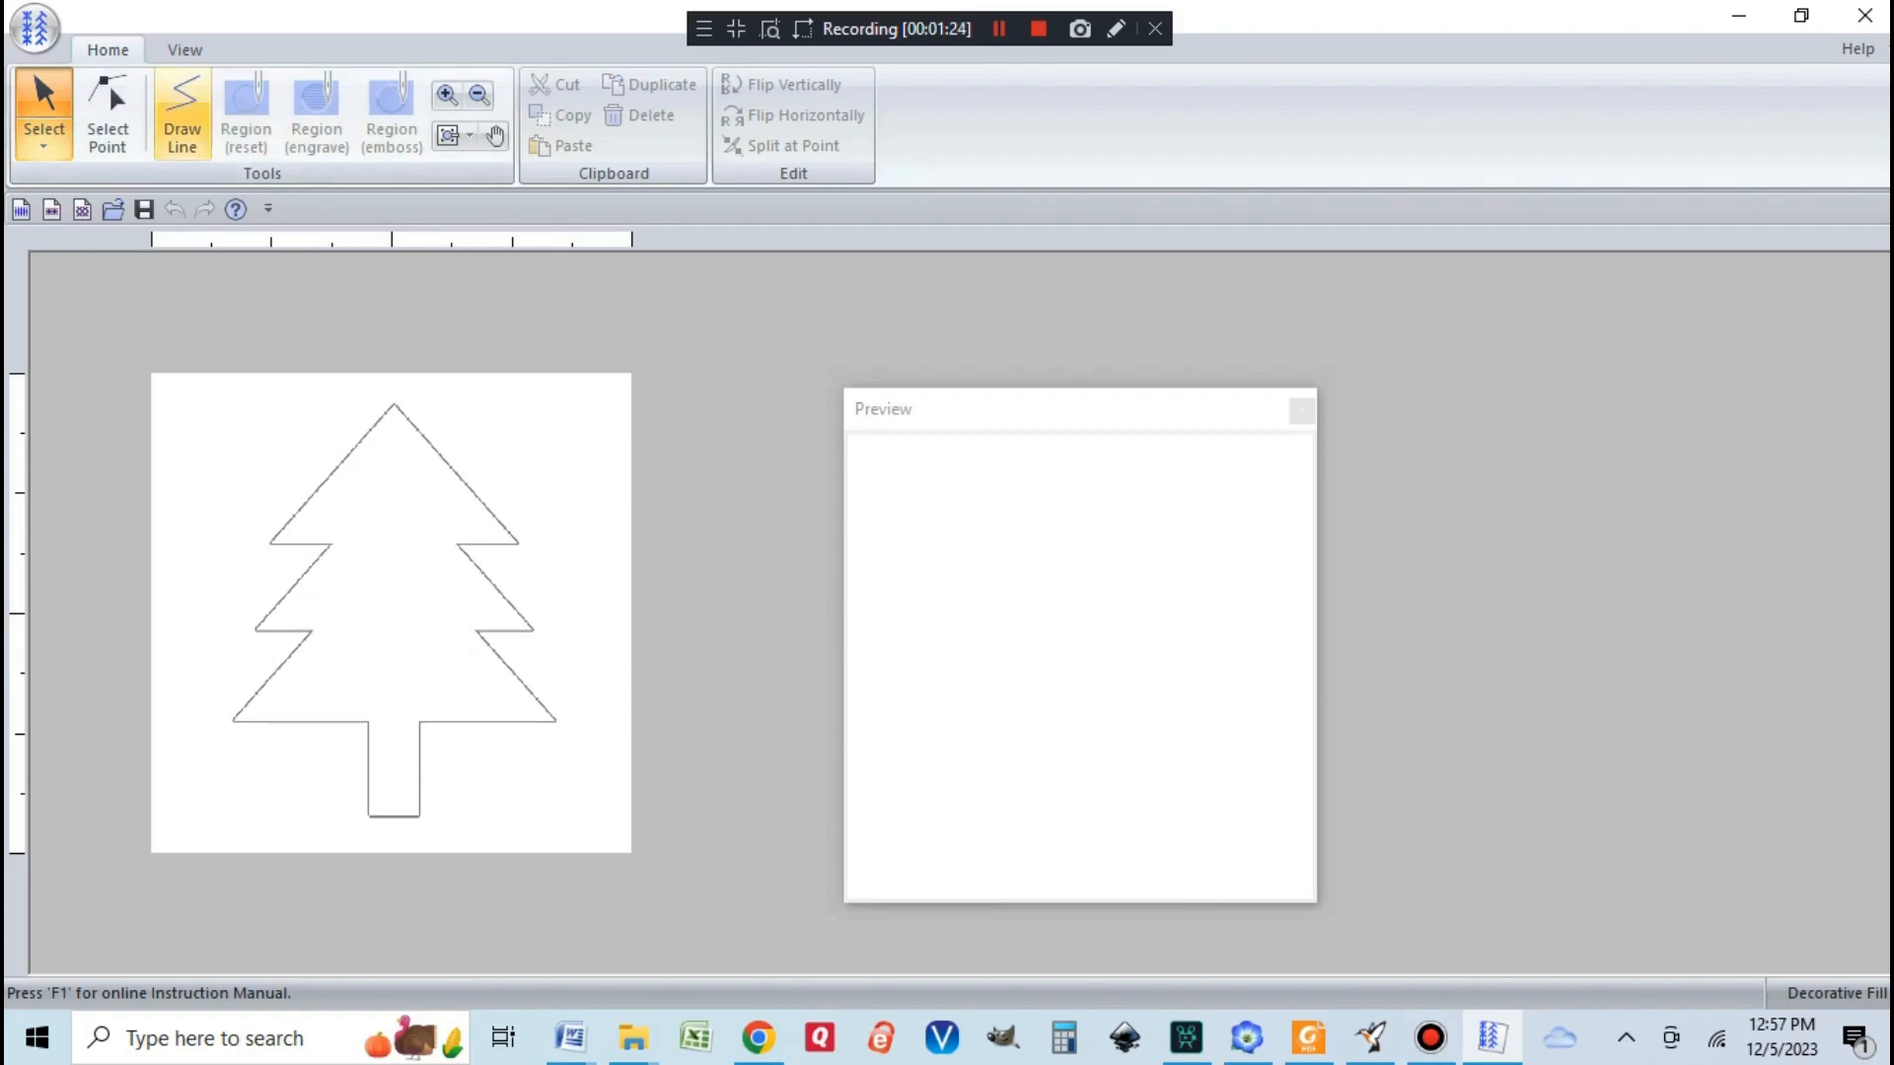
left_click(183, 115)
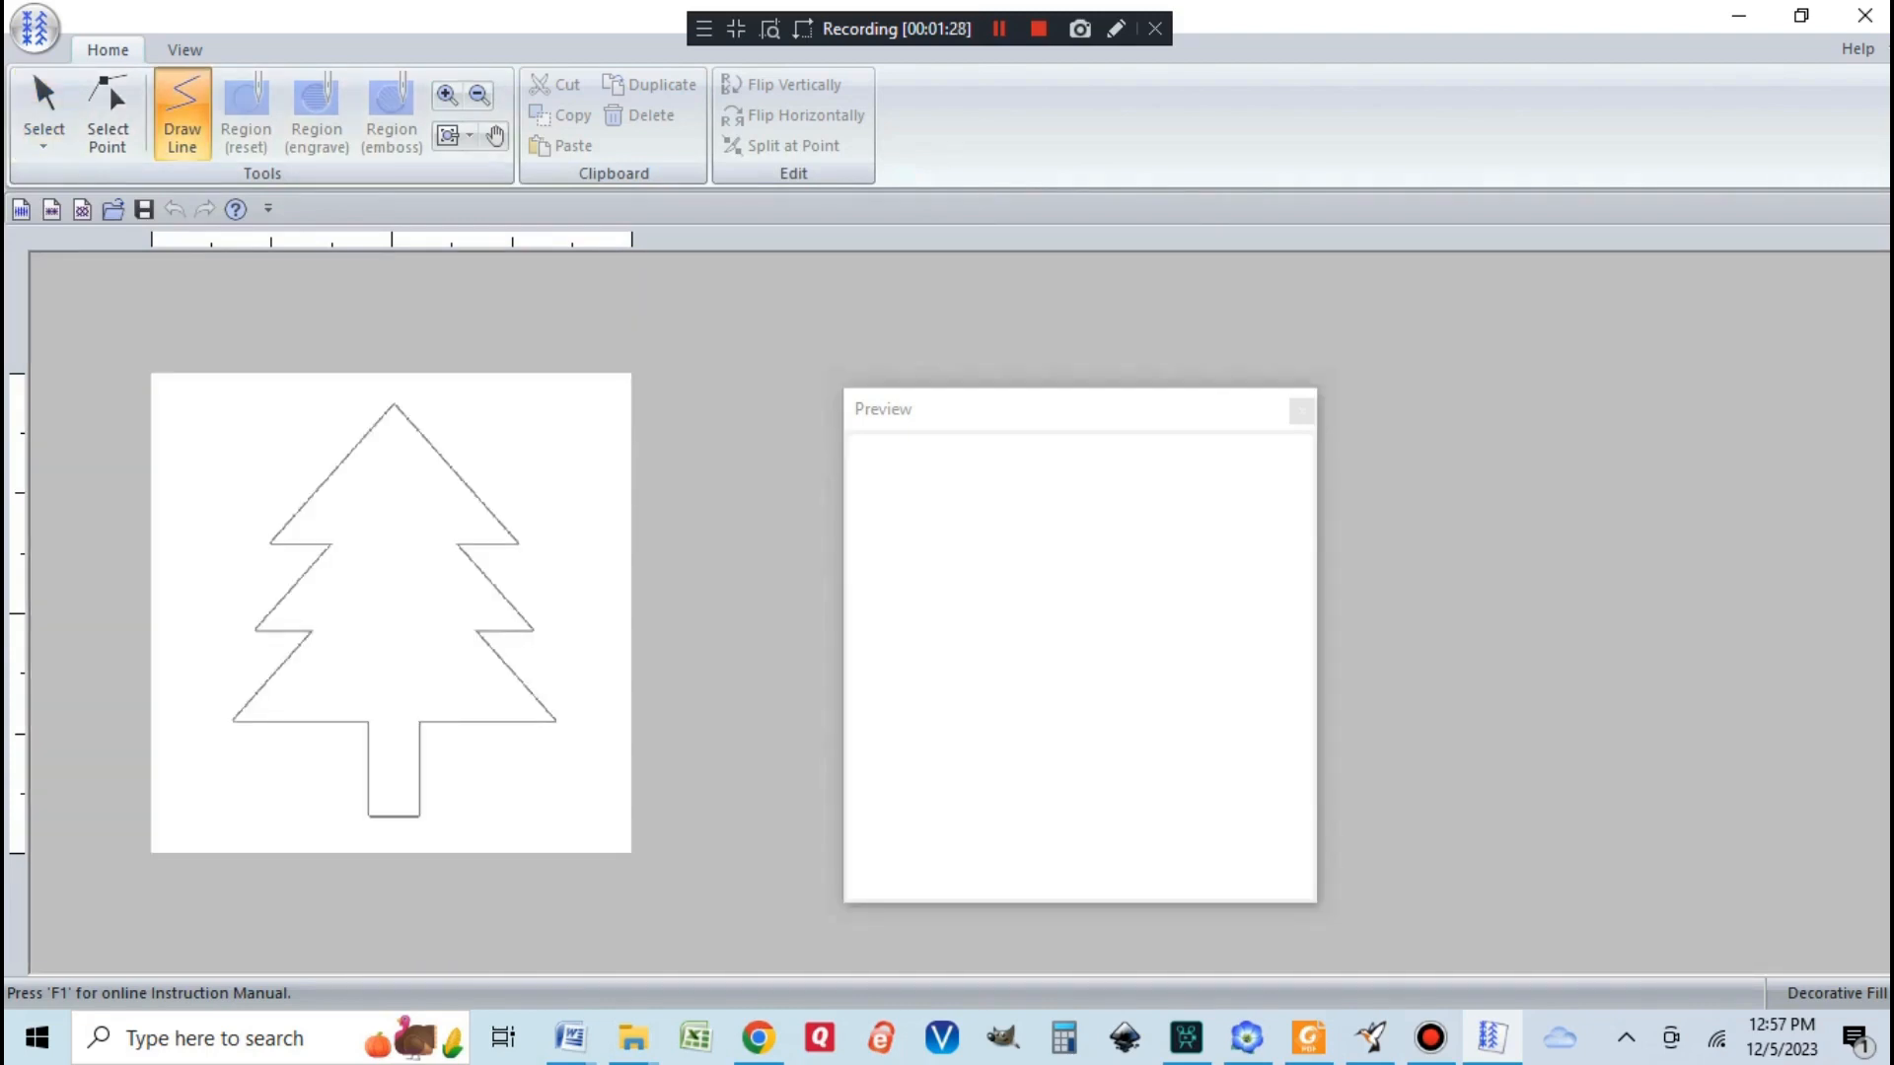
left_click(271, 543)
left_click(394, 405)
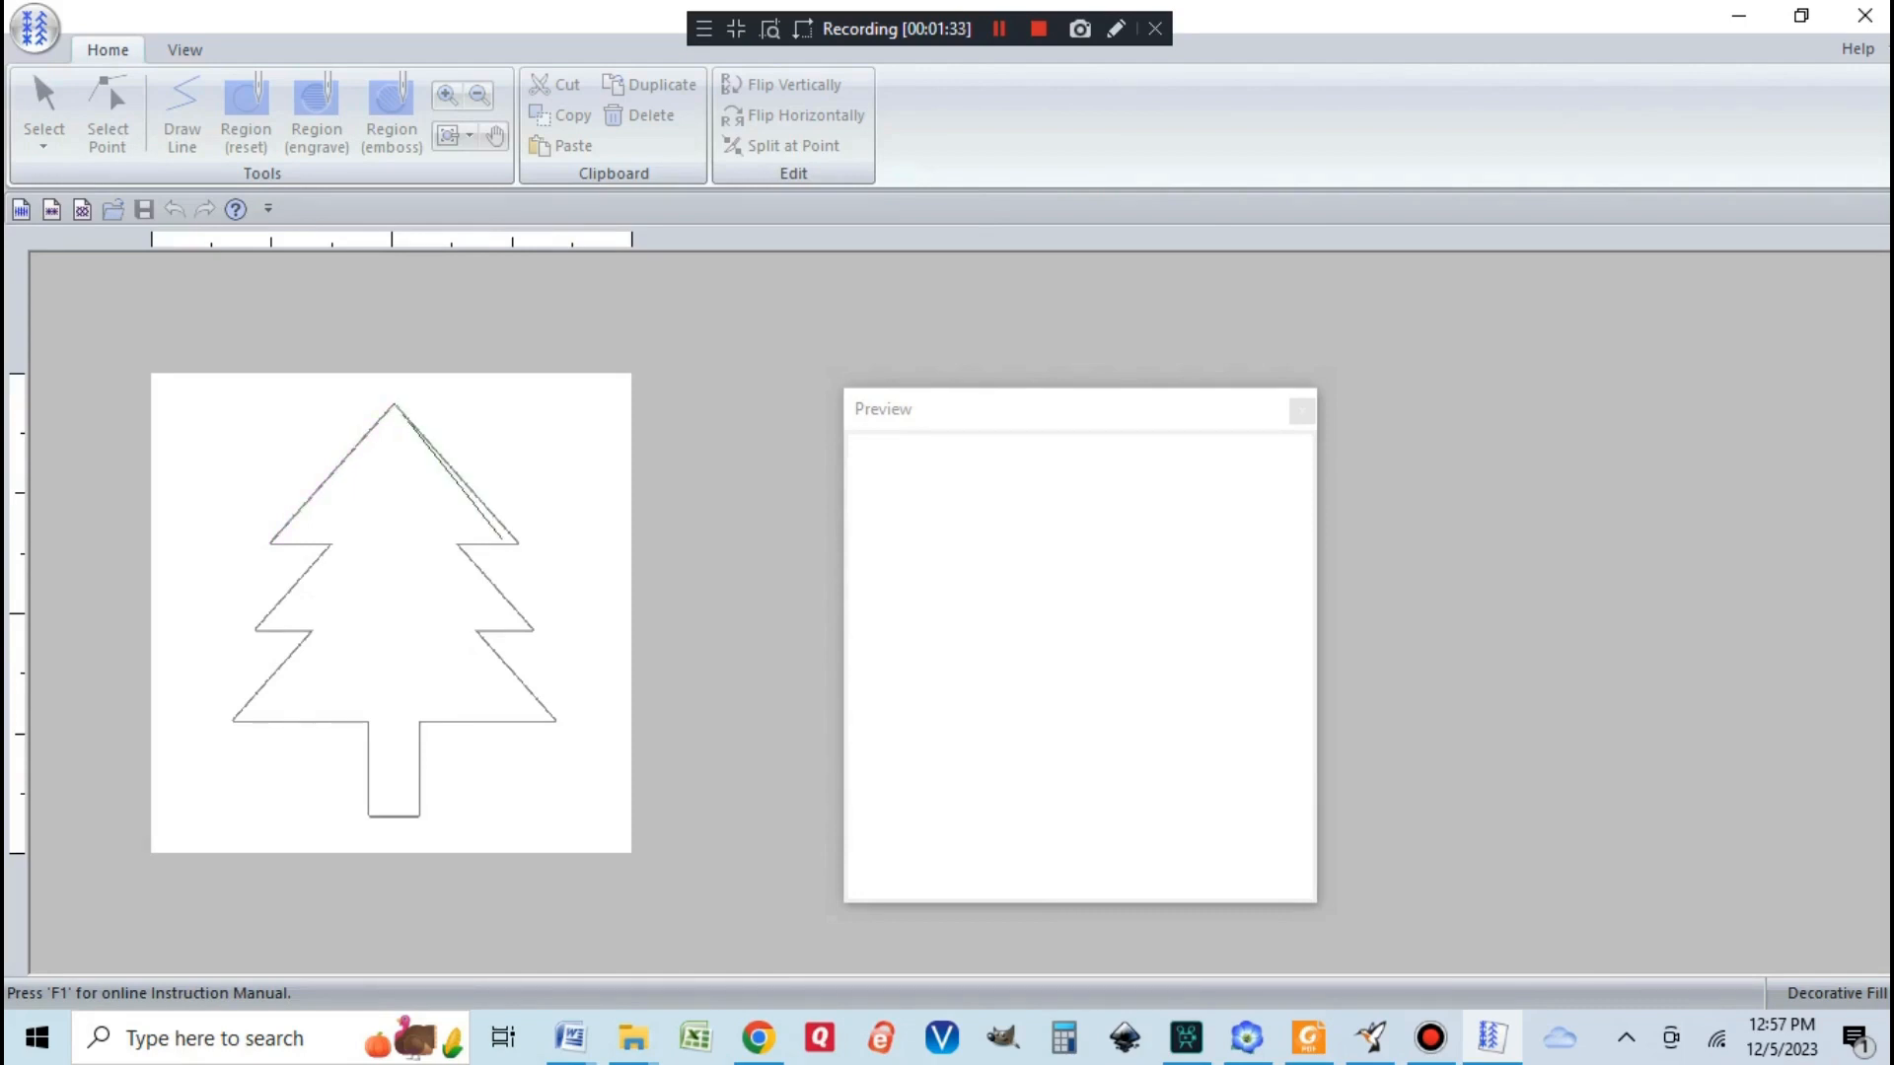
left_click(522, 543)
left_click(458, 544)
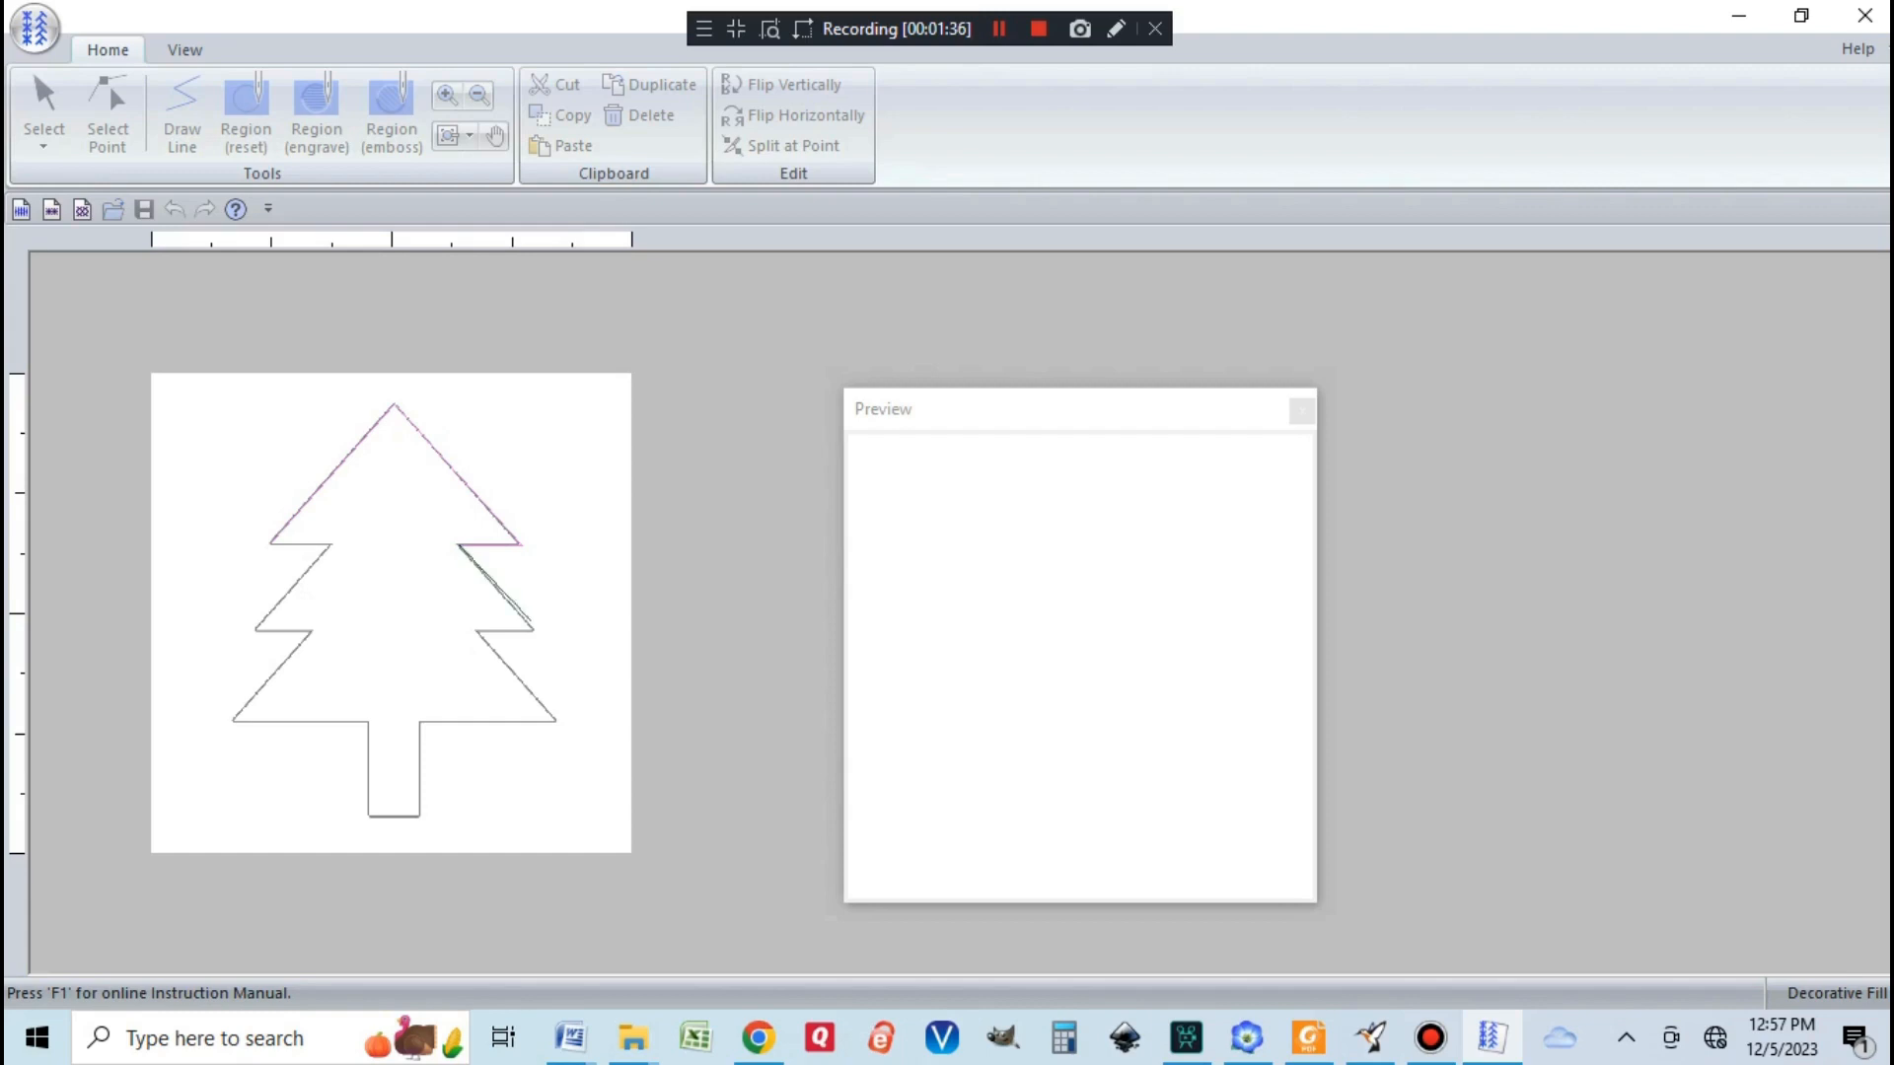
left_click(533, 628)
left_click(476, 631)
left_click(556, 721)
left_click(419, 721)
left_click(419, 822)
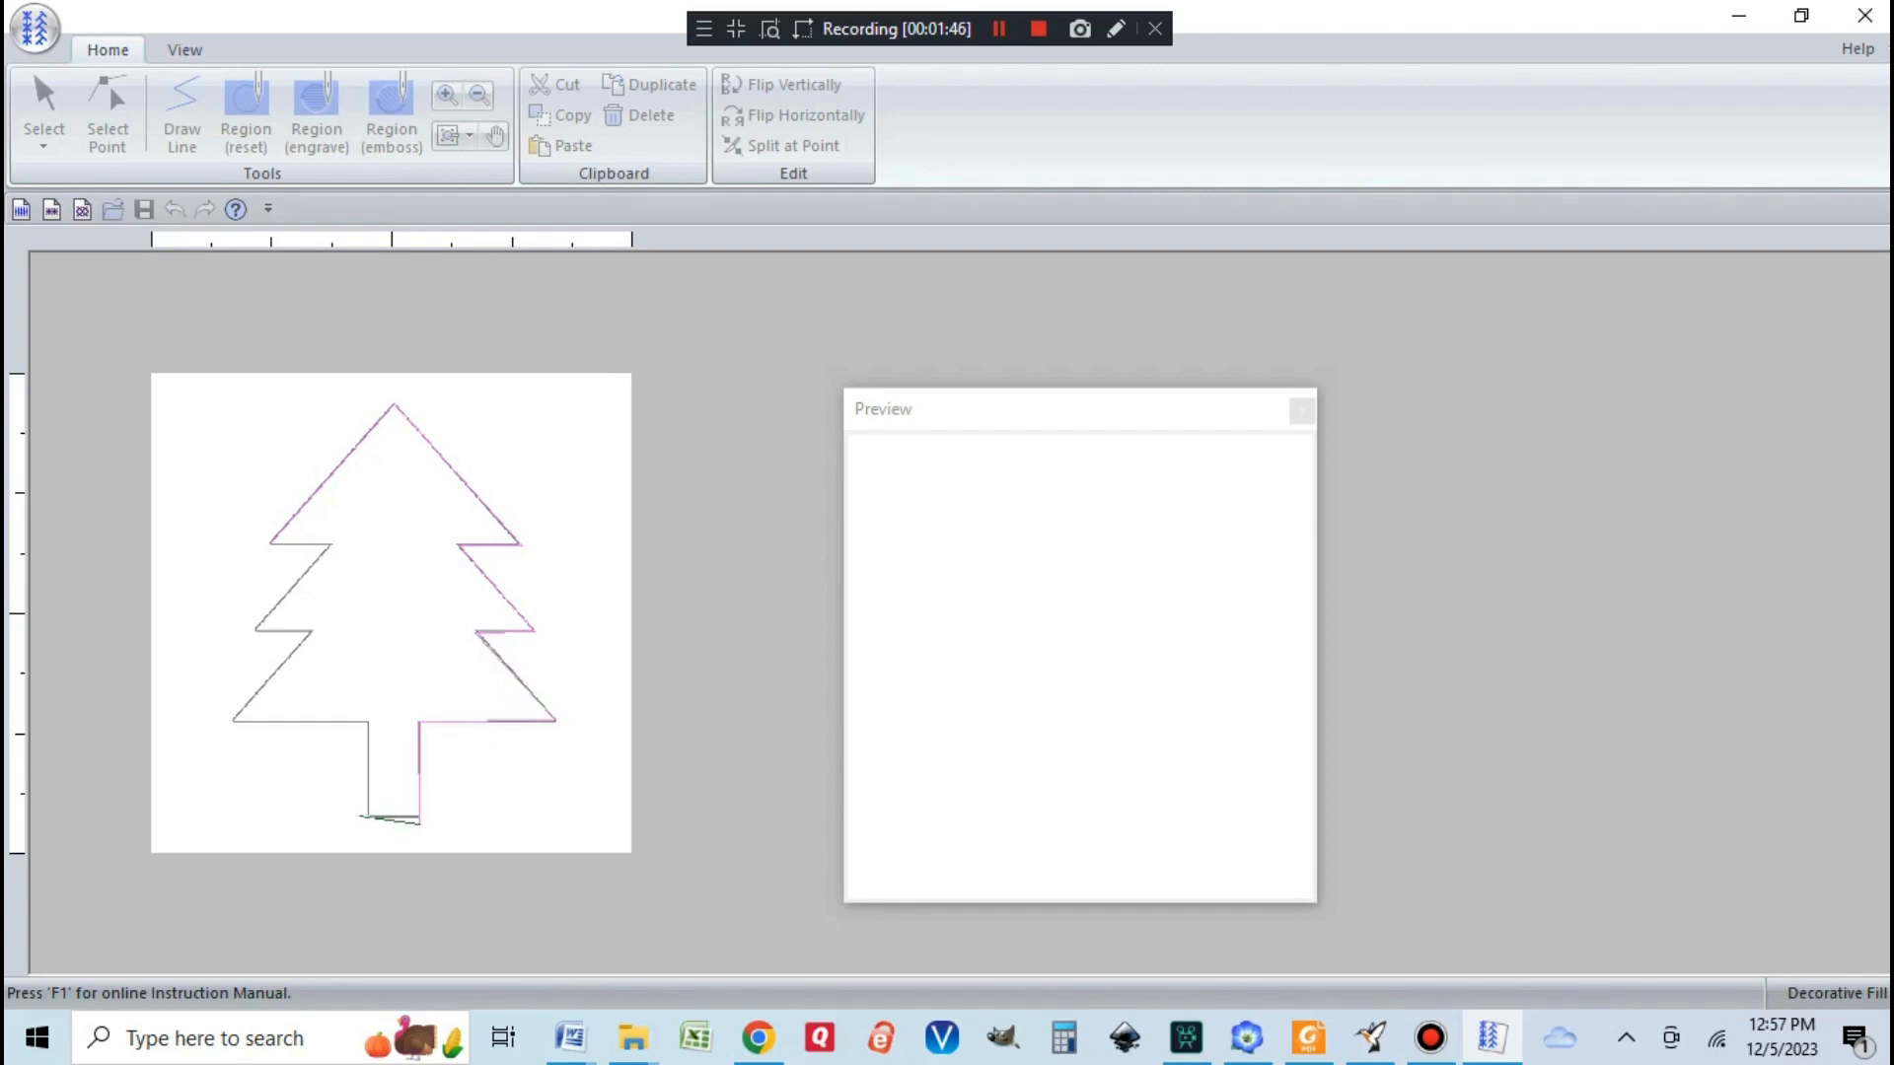
Step: Continue the line across the trunk's base and up the tree's left side, closing the outline at the starting branch tip
left_click(370, 817)
left_click(368, 721)
left_click(234, 721)
left_click(255, 628)
left_click(328, 545)
left_click(270, 544)
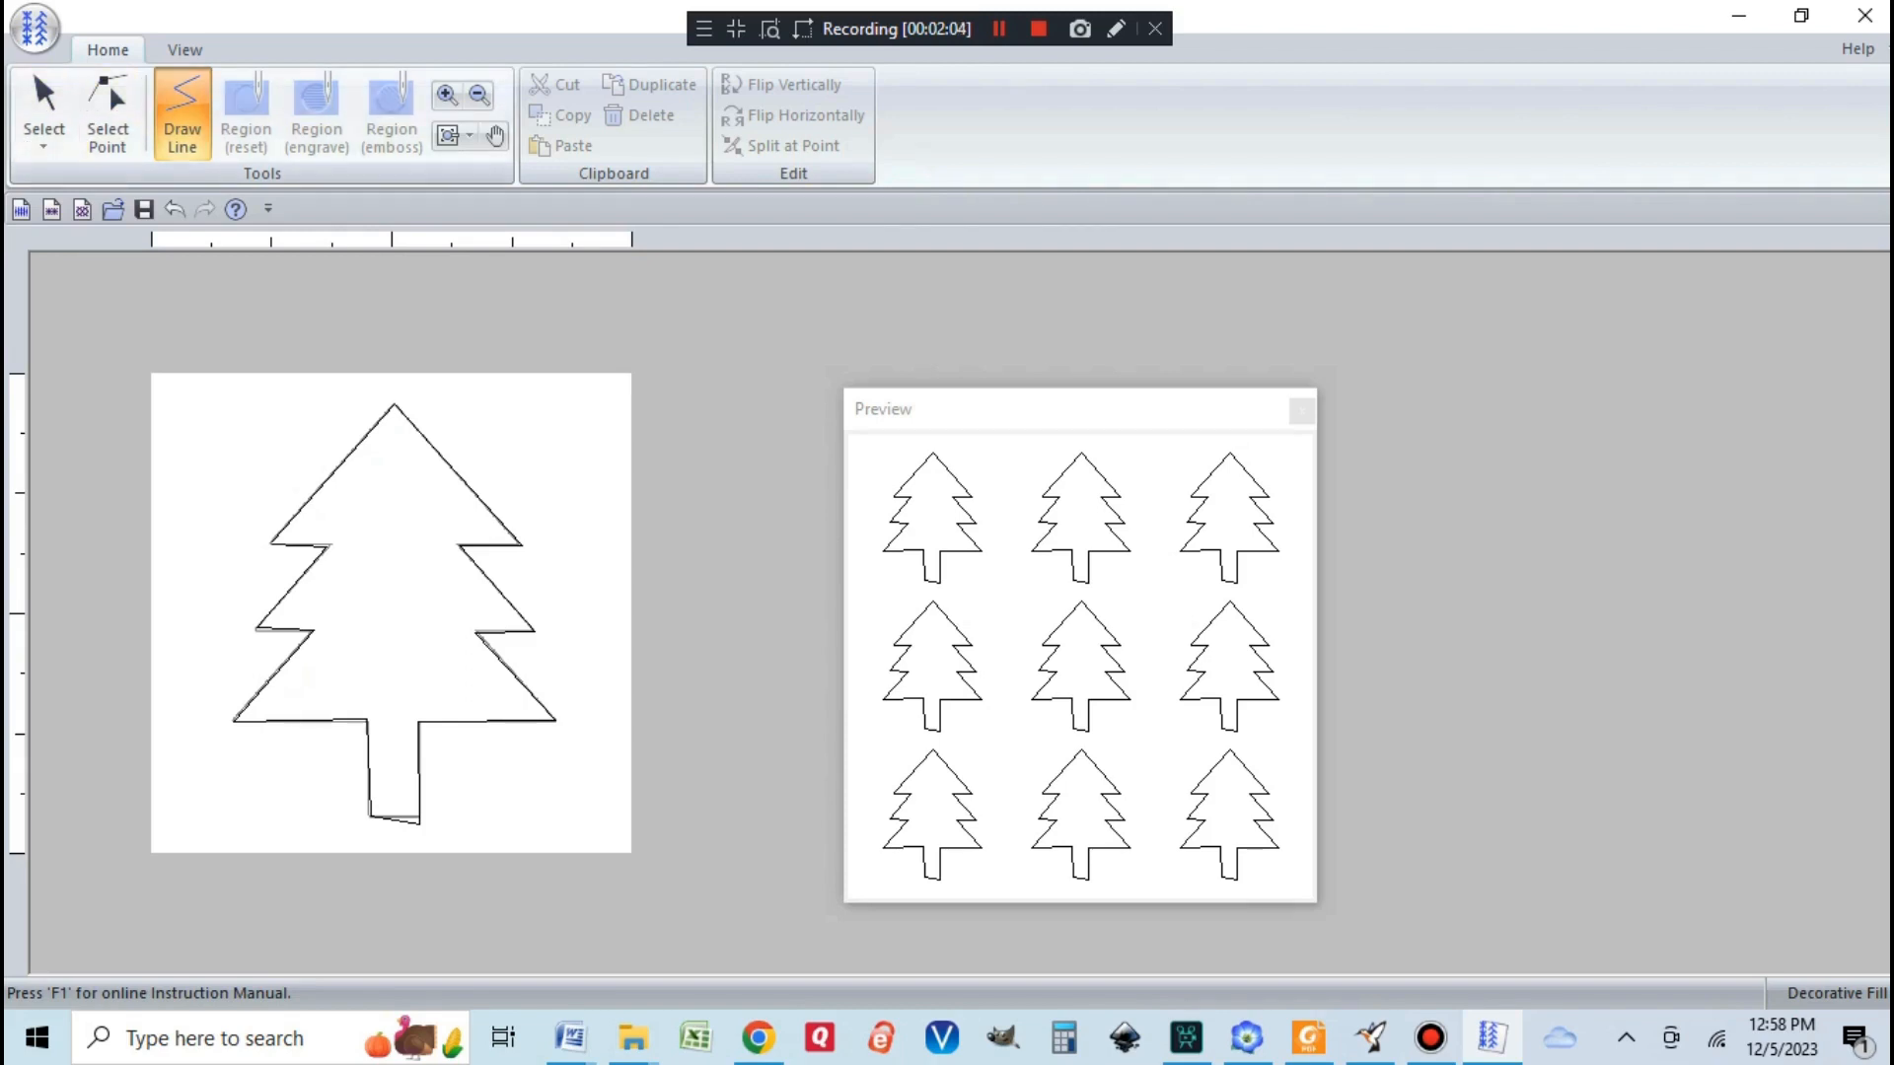
Step: Move the trunk's lower right, upper left and lower left points onto the template to straighten the trunk
left_click(447, 94)
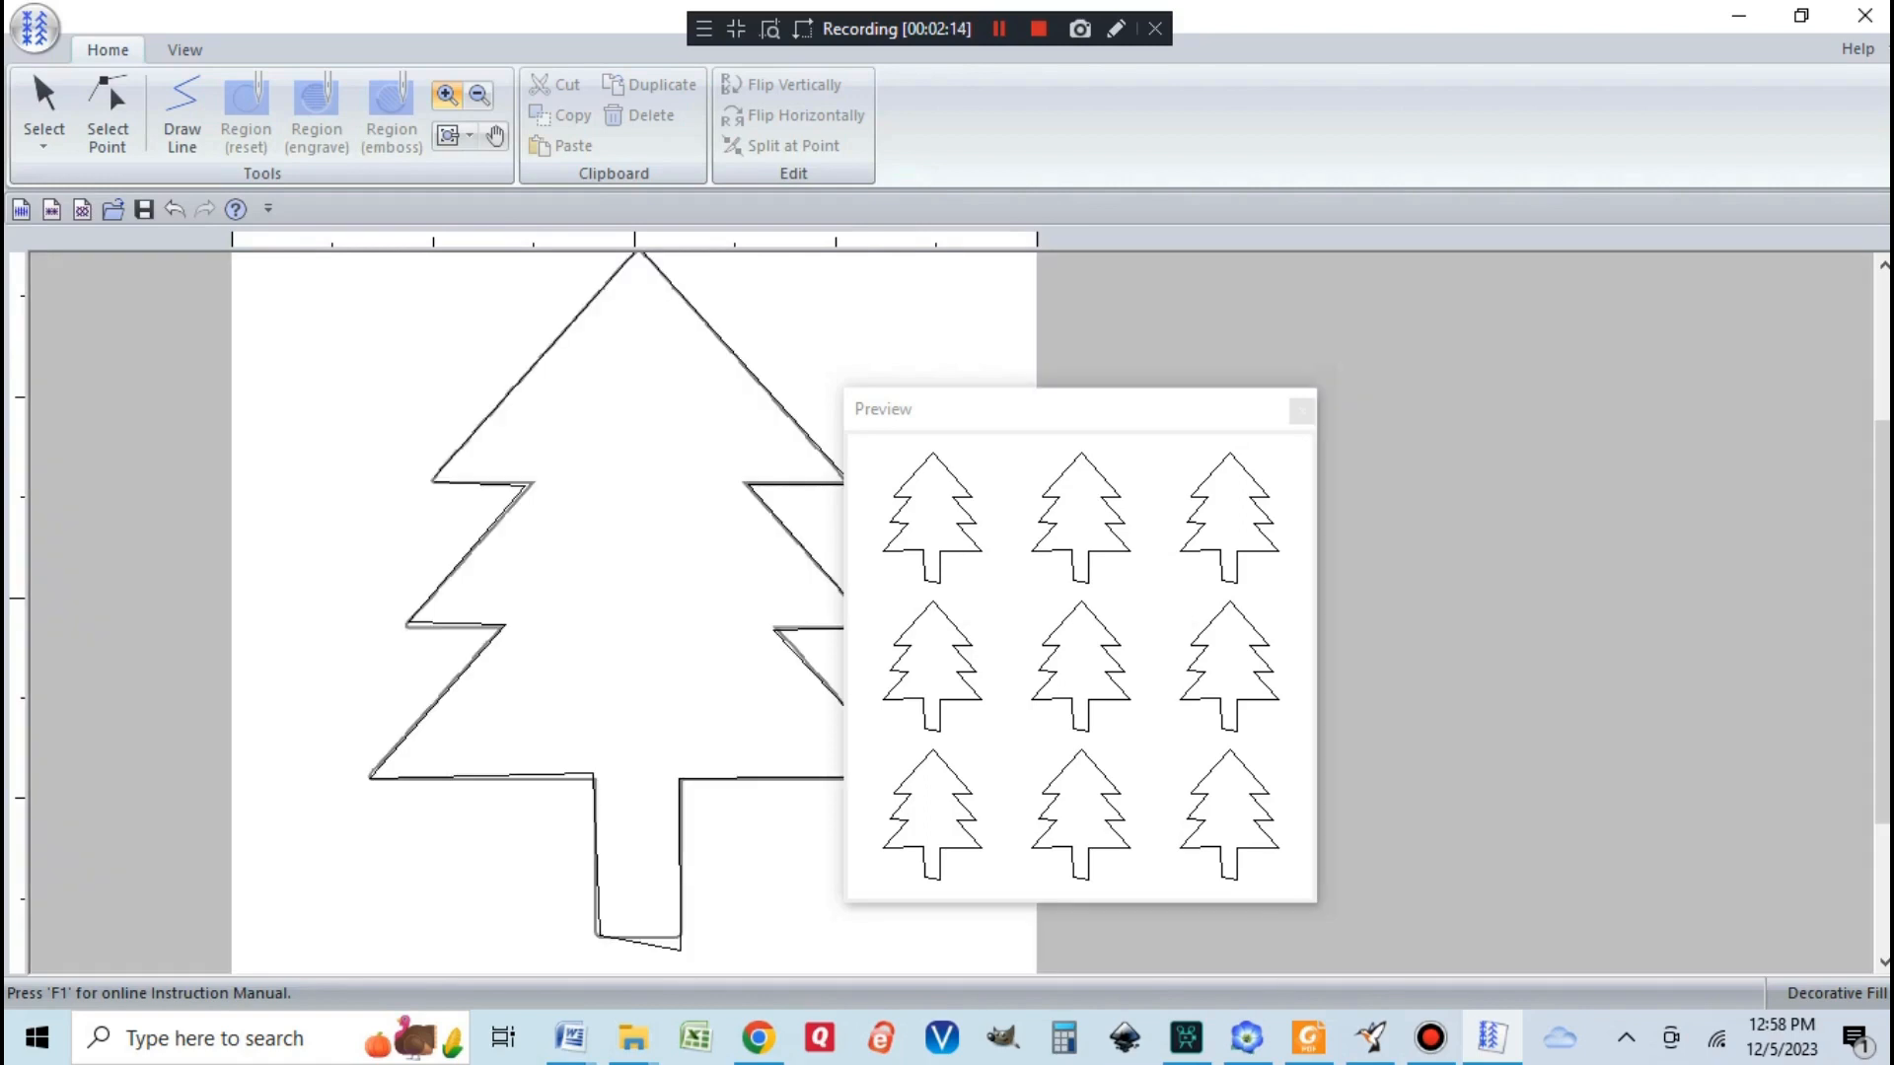
left_click(108, 108)
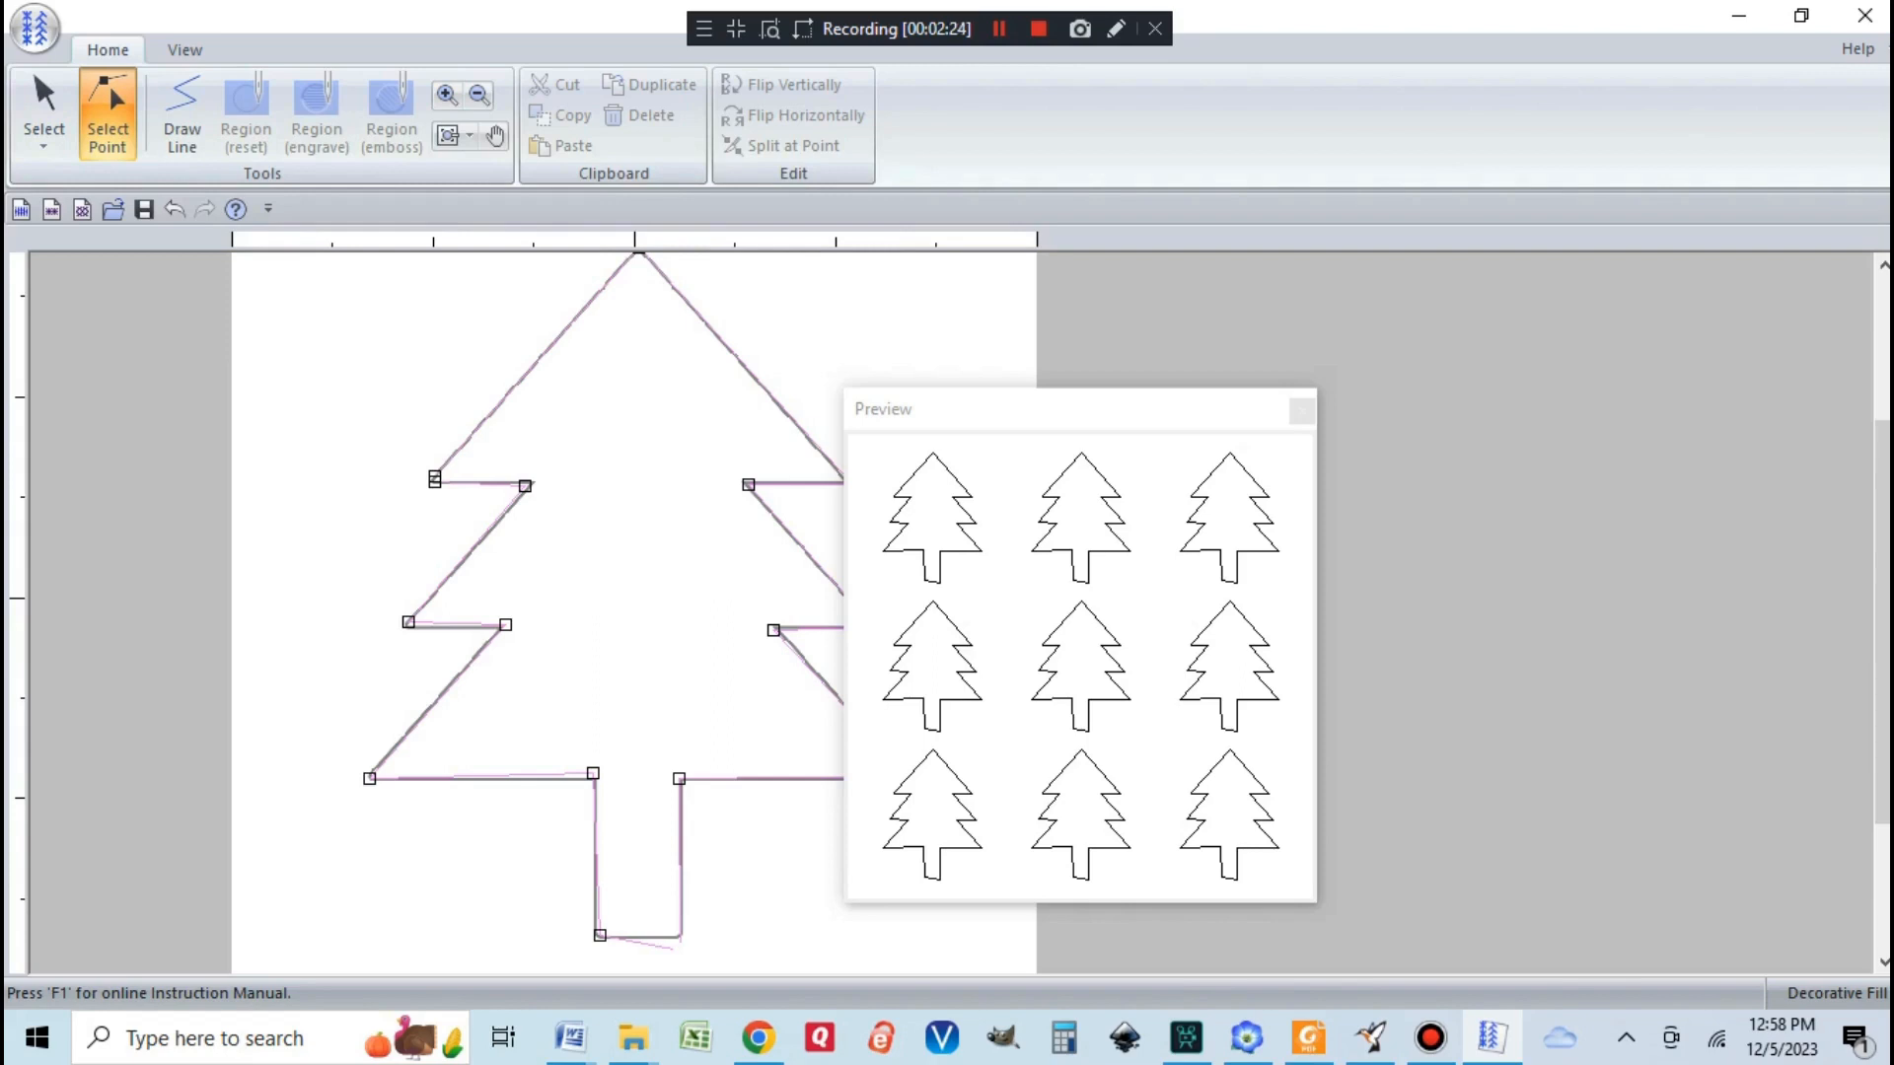
left_click_drag(680, 950, 681, 937)
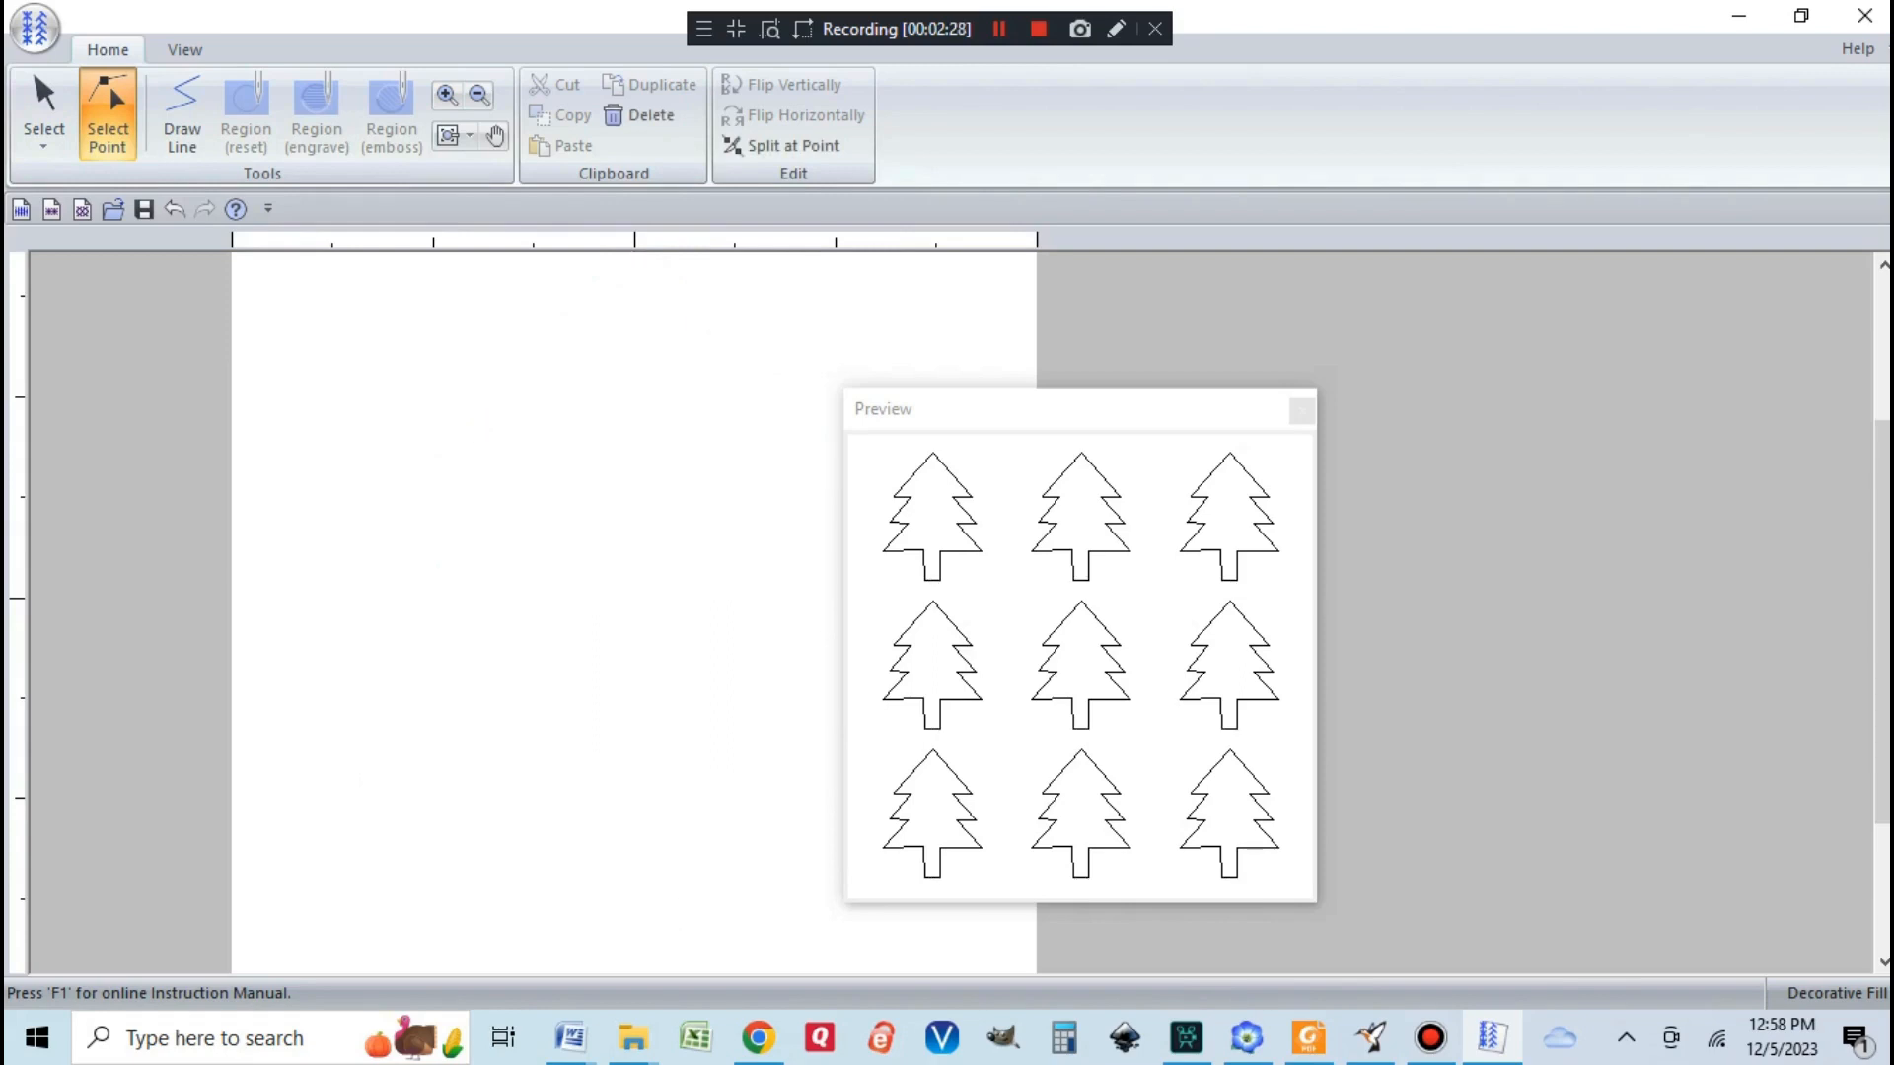
left_click_drag(593, 774, 593, 773)
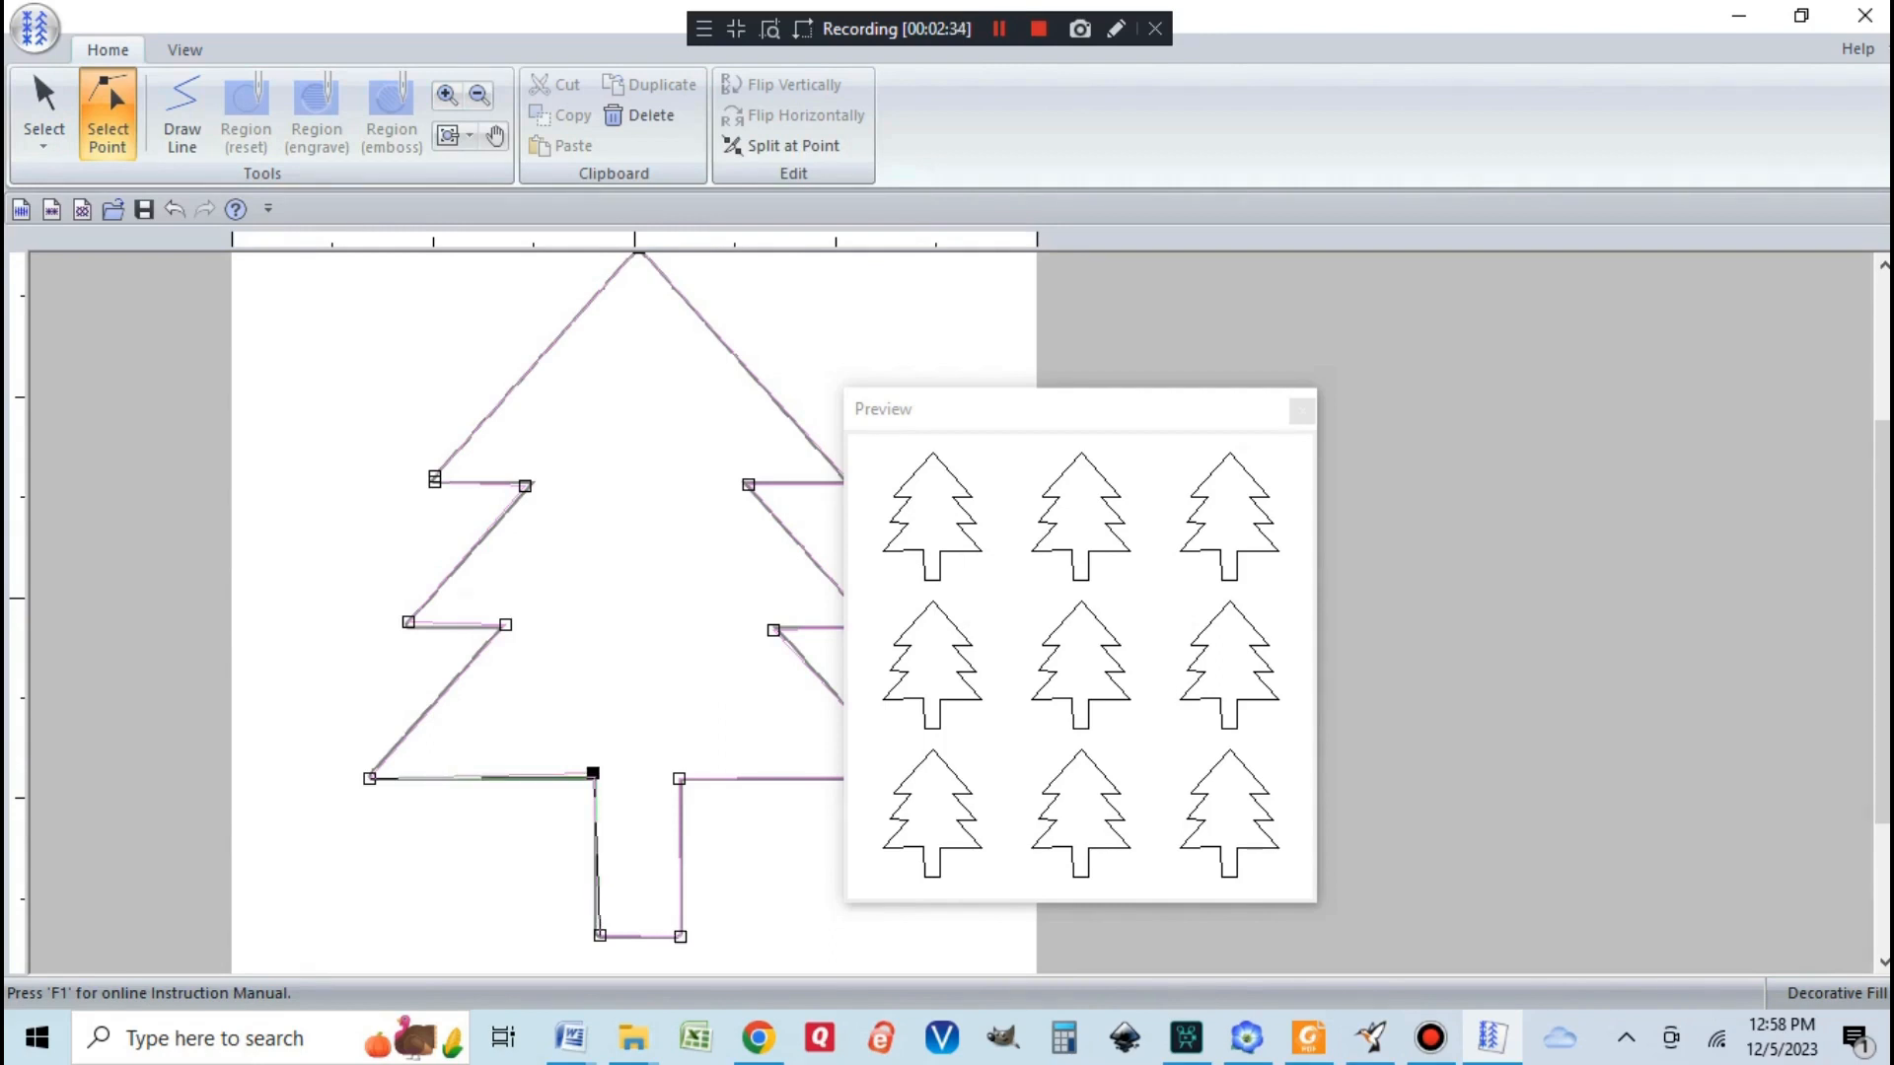
left_click_drag(593, 773, 598, 780)
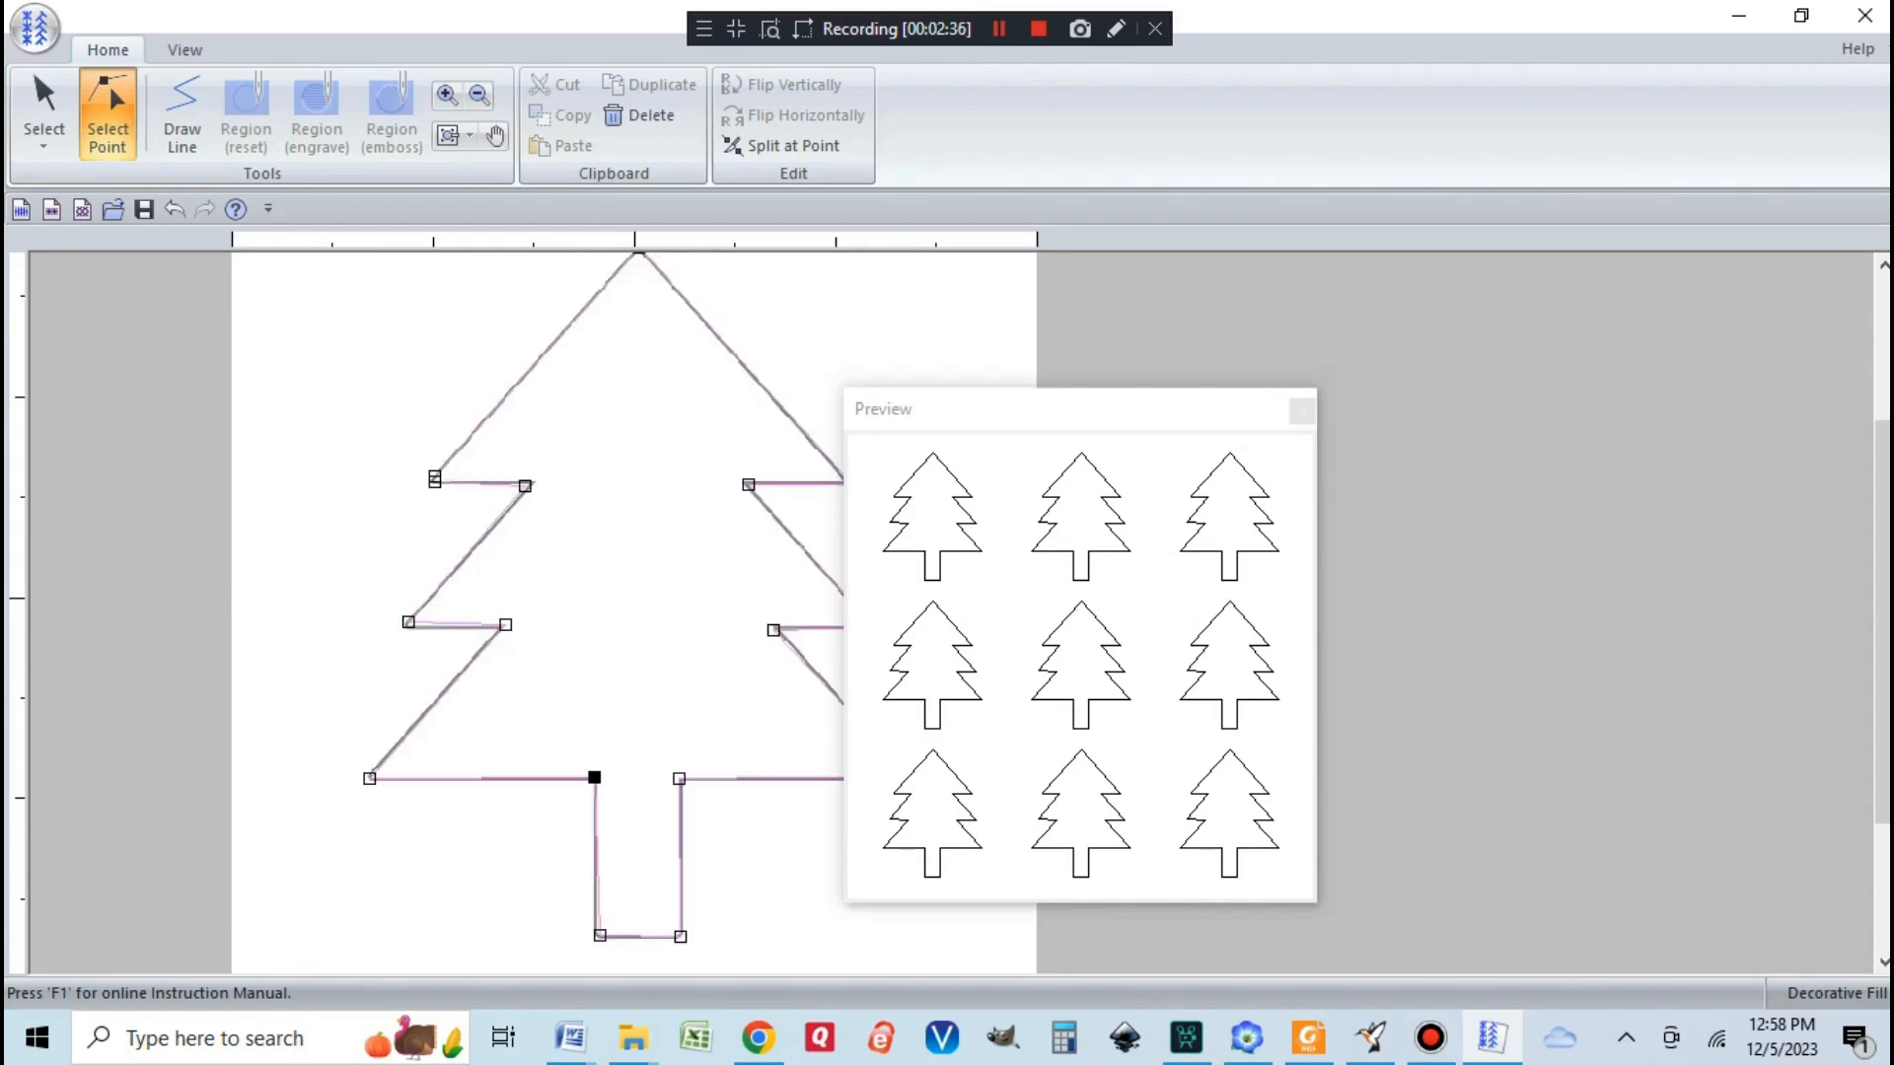
left_click(598, 936)
left_click_drag(596, 936, 592, 936)
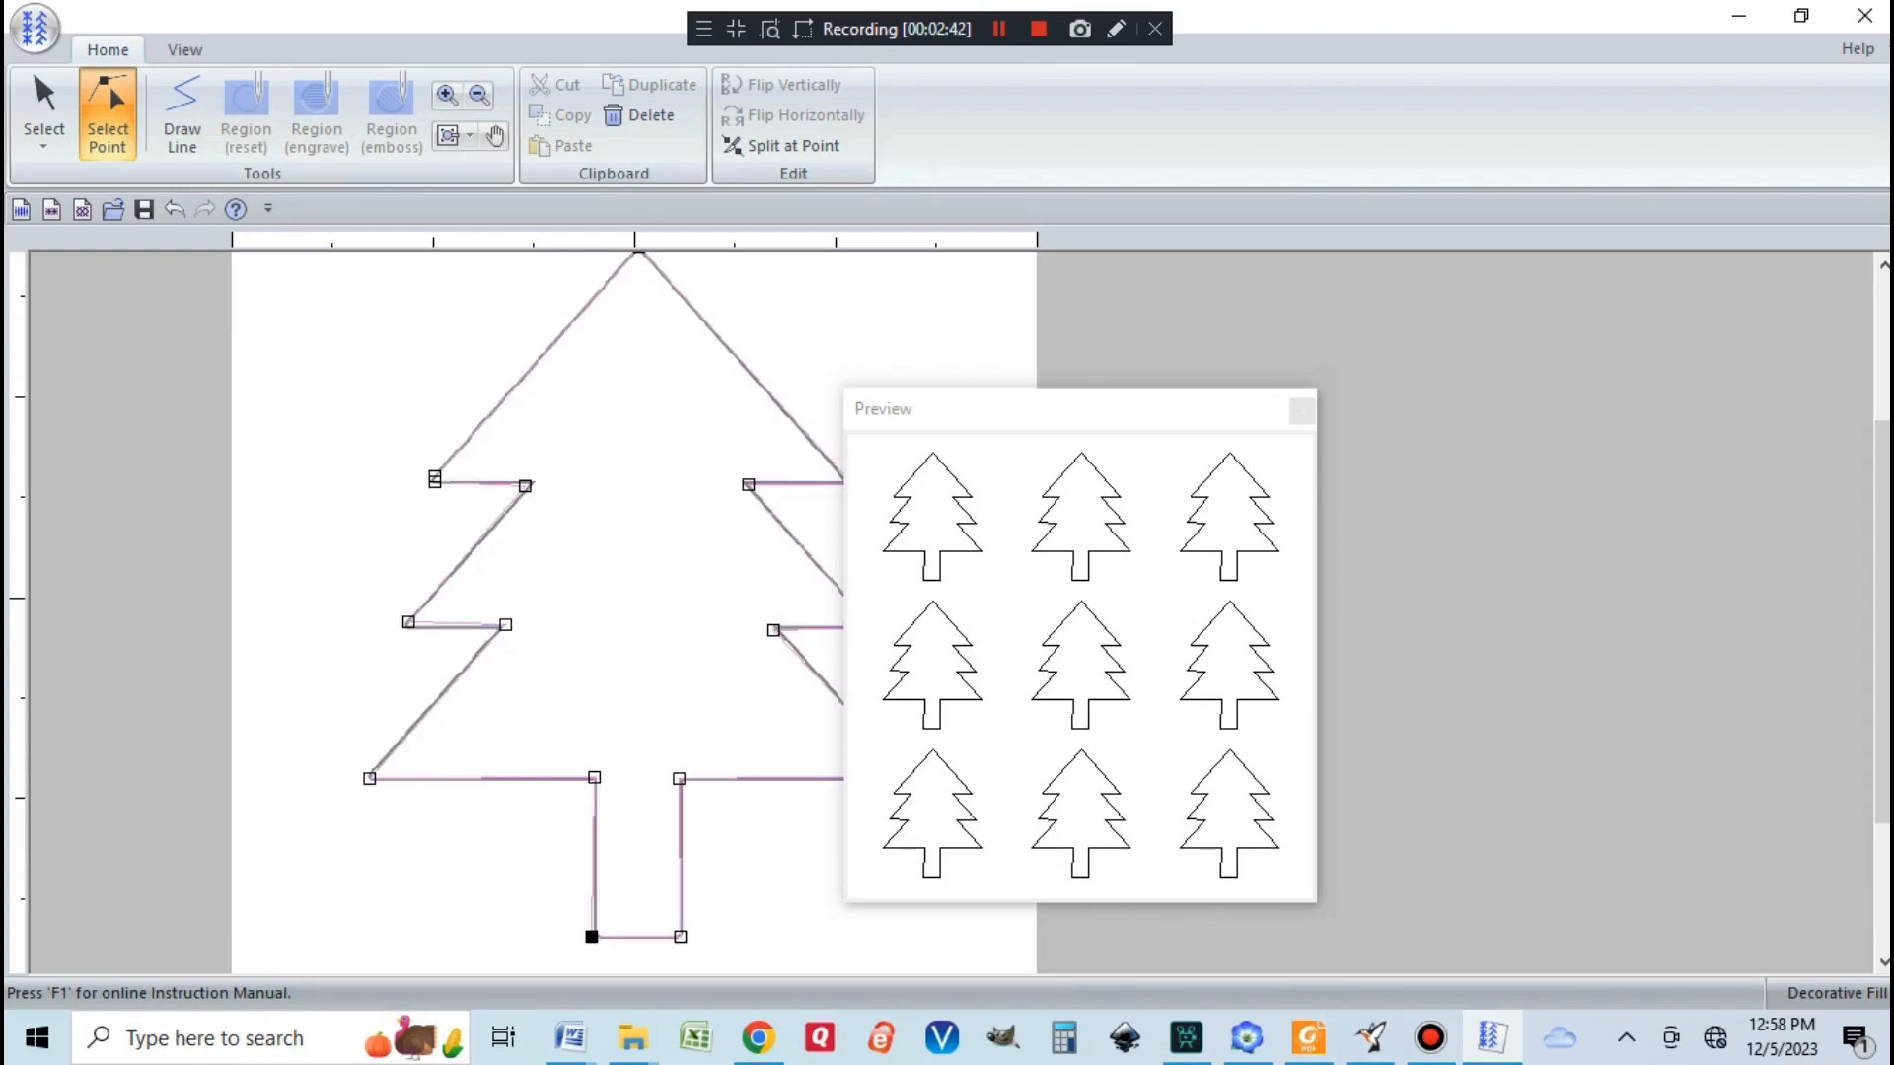
Step: Align the middle left and lower right branch tips with the template, moving the preview window clear of the tree
left_click(408, 622)
left_click_drag(408, 622, 409, 629)
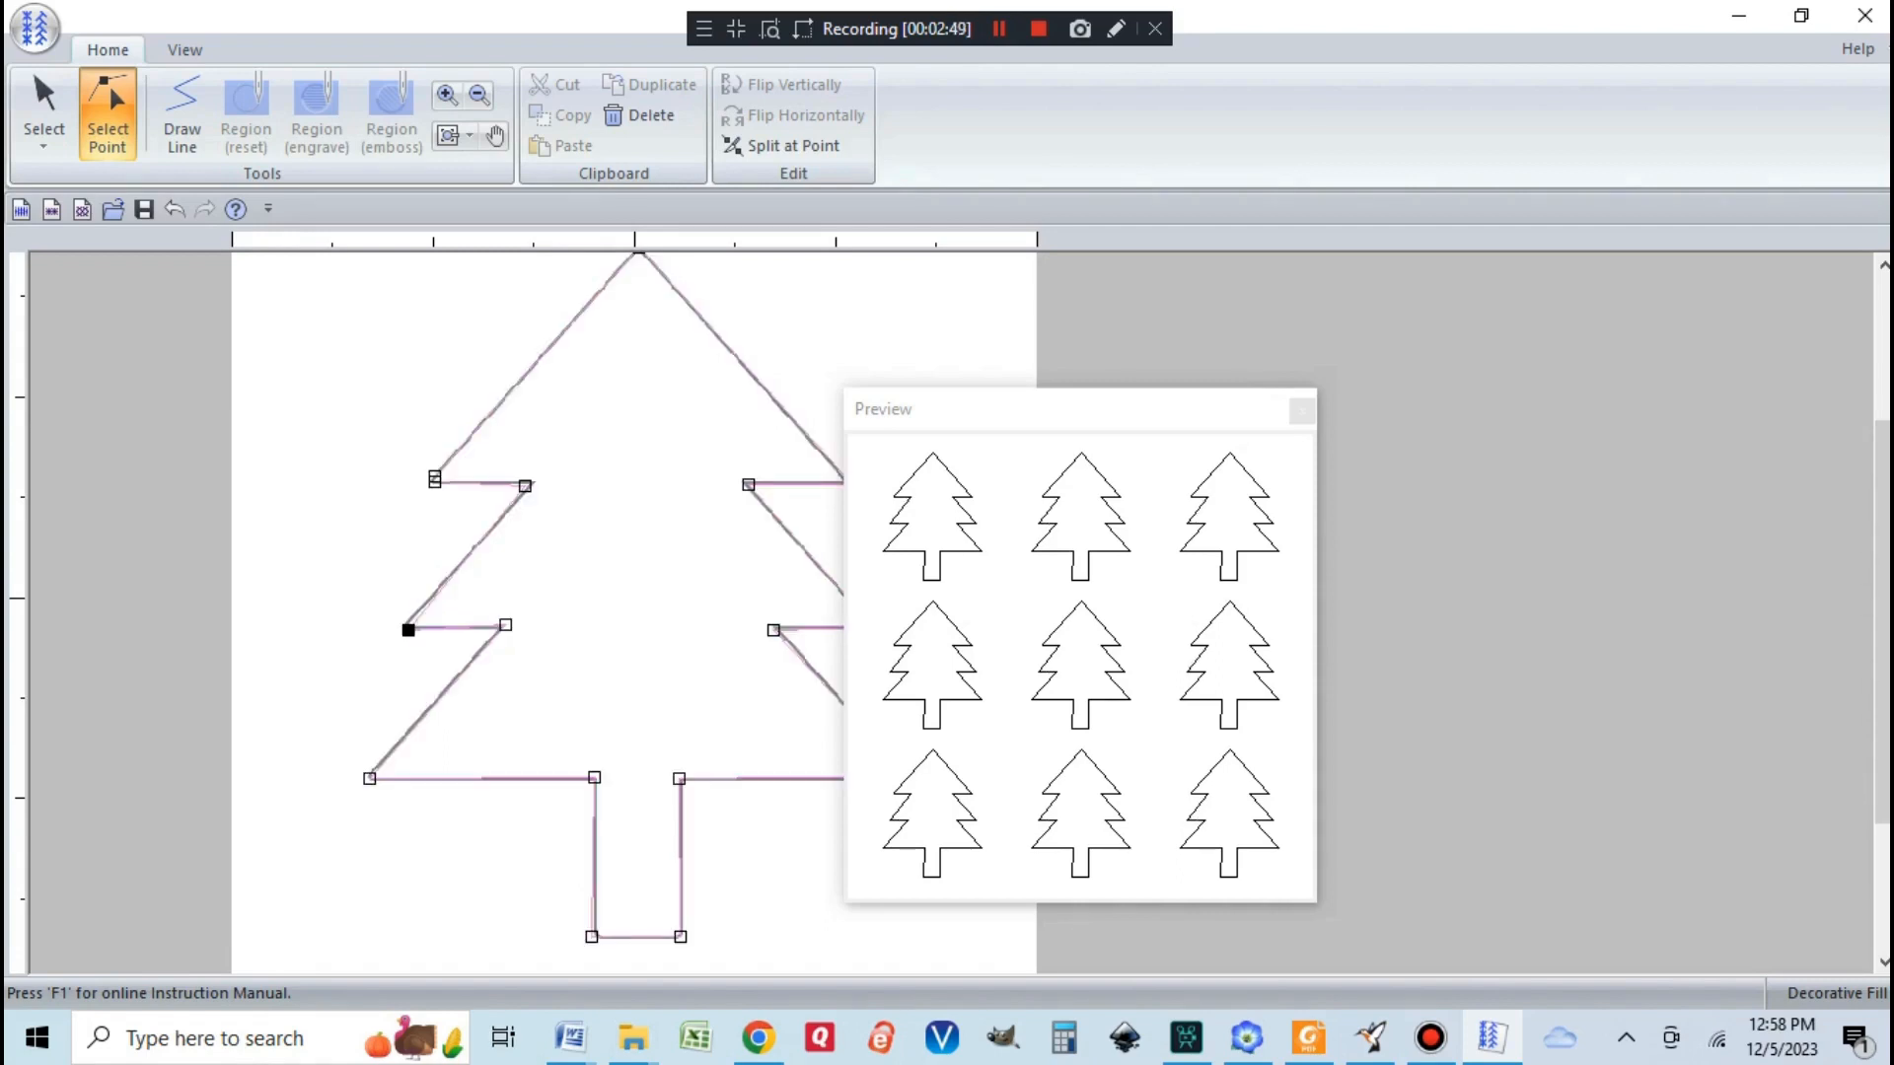
left_click_drag(1046, 409, 1180, 391)
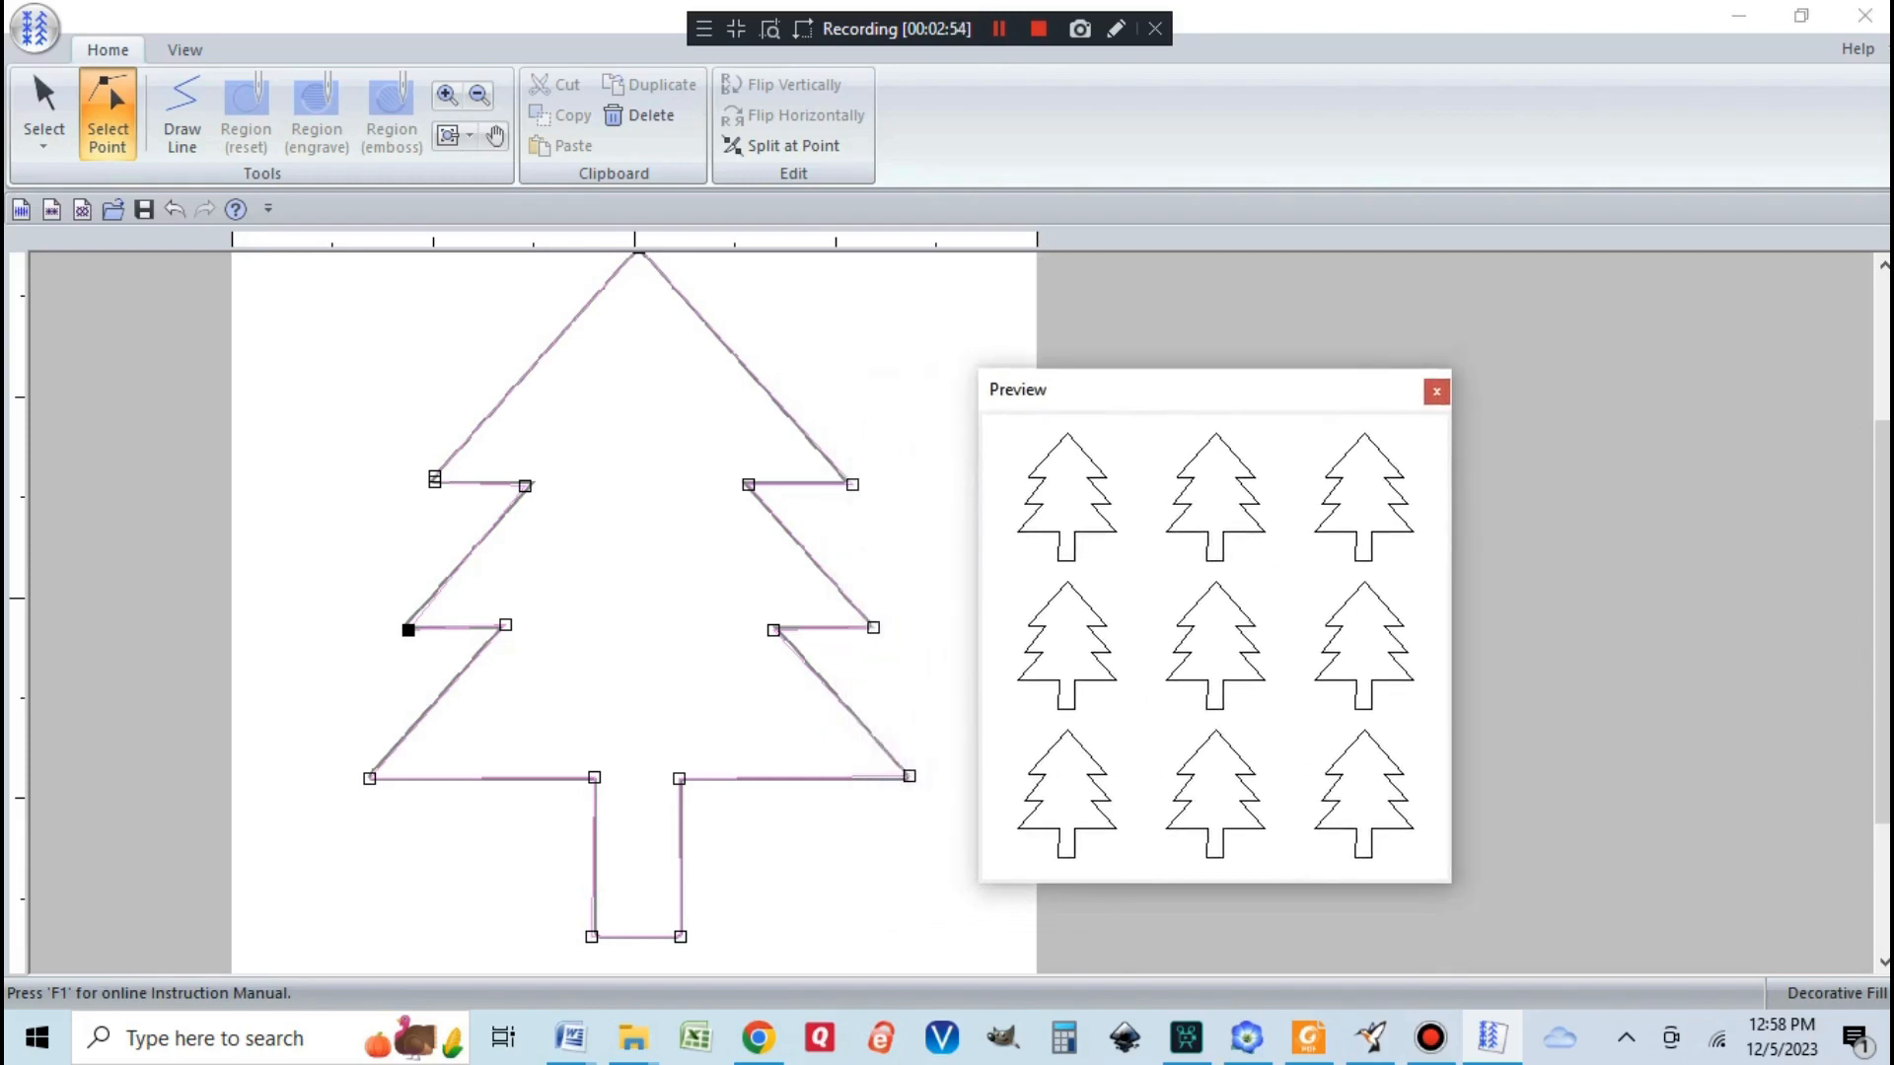
left_click(910, 777)
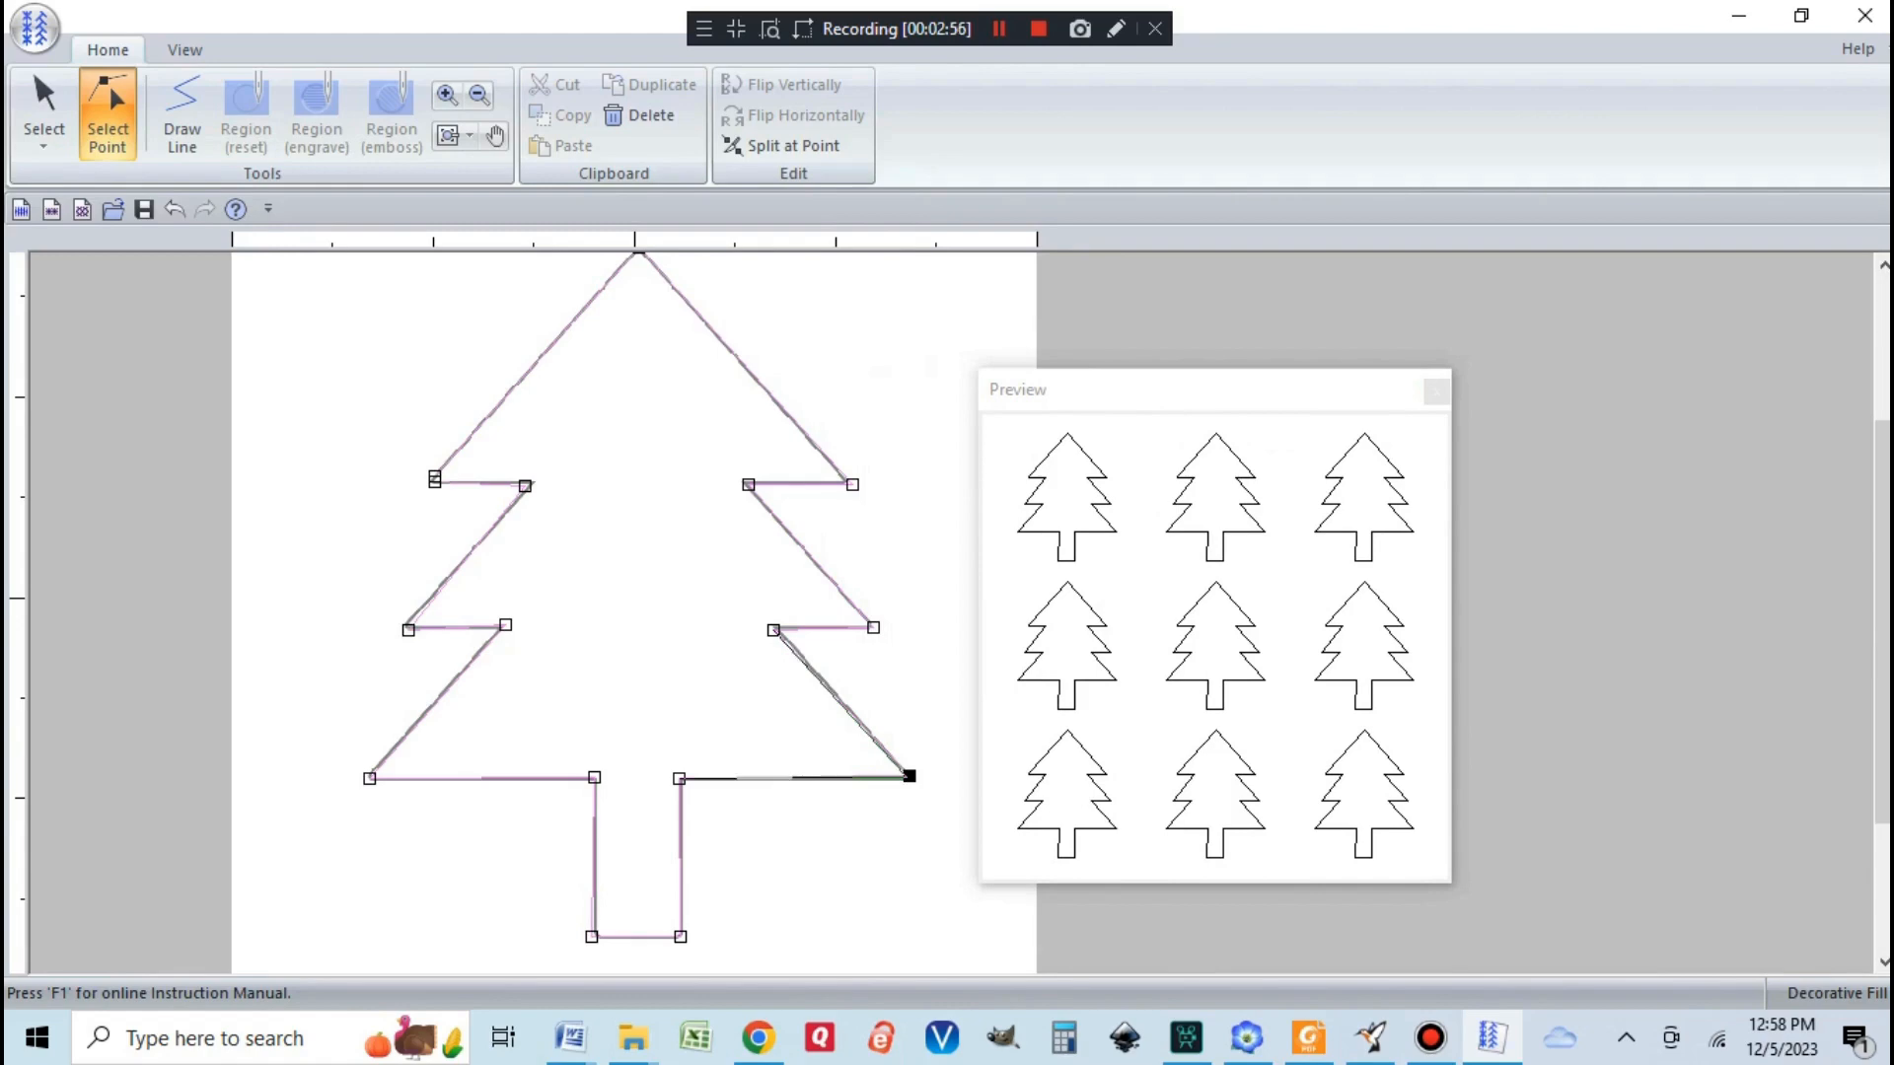
left_click_drag(910, 776, 906, 778)
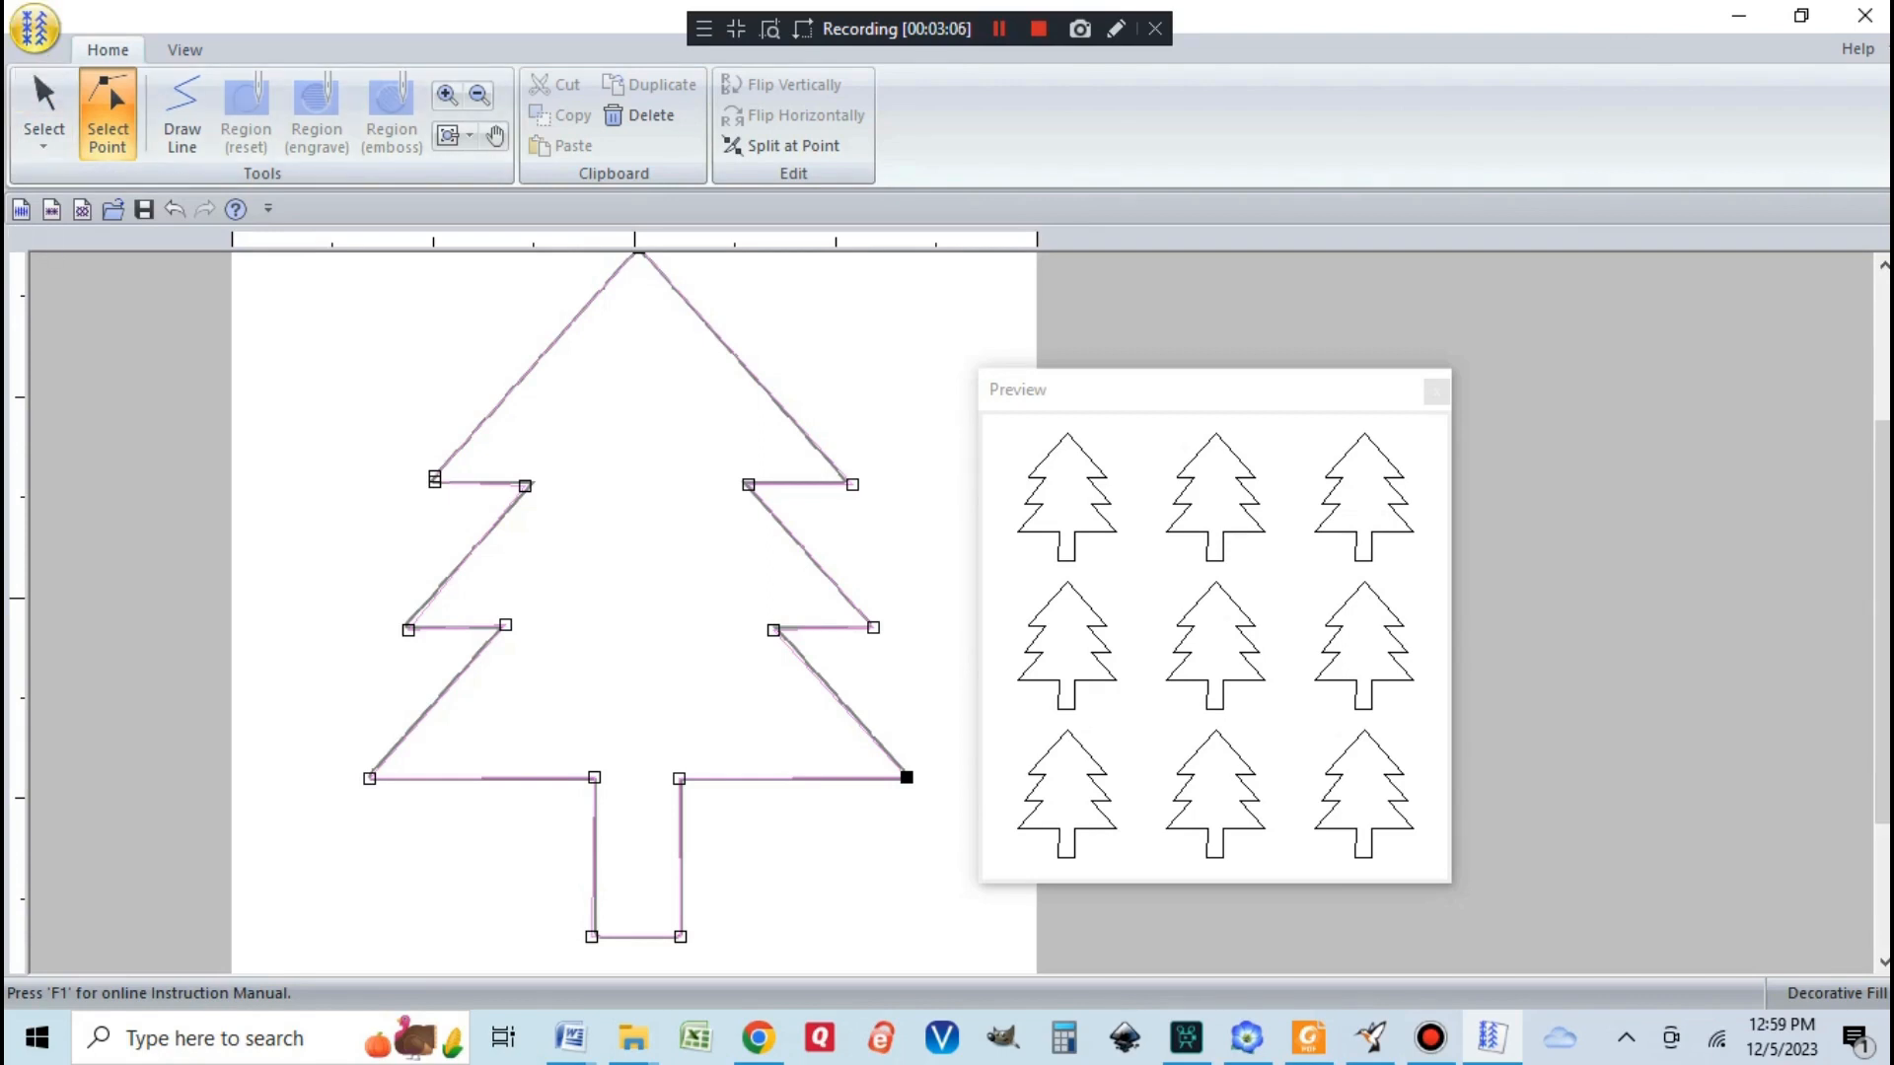
Step: Save the tree pattern as a decorative fill file named 2xtree in the Pattern folder
left_click(34, 28)
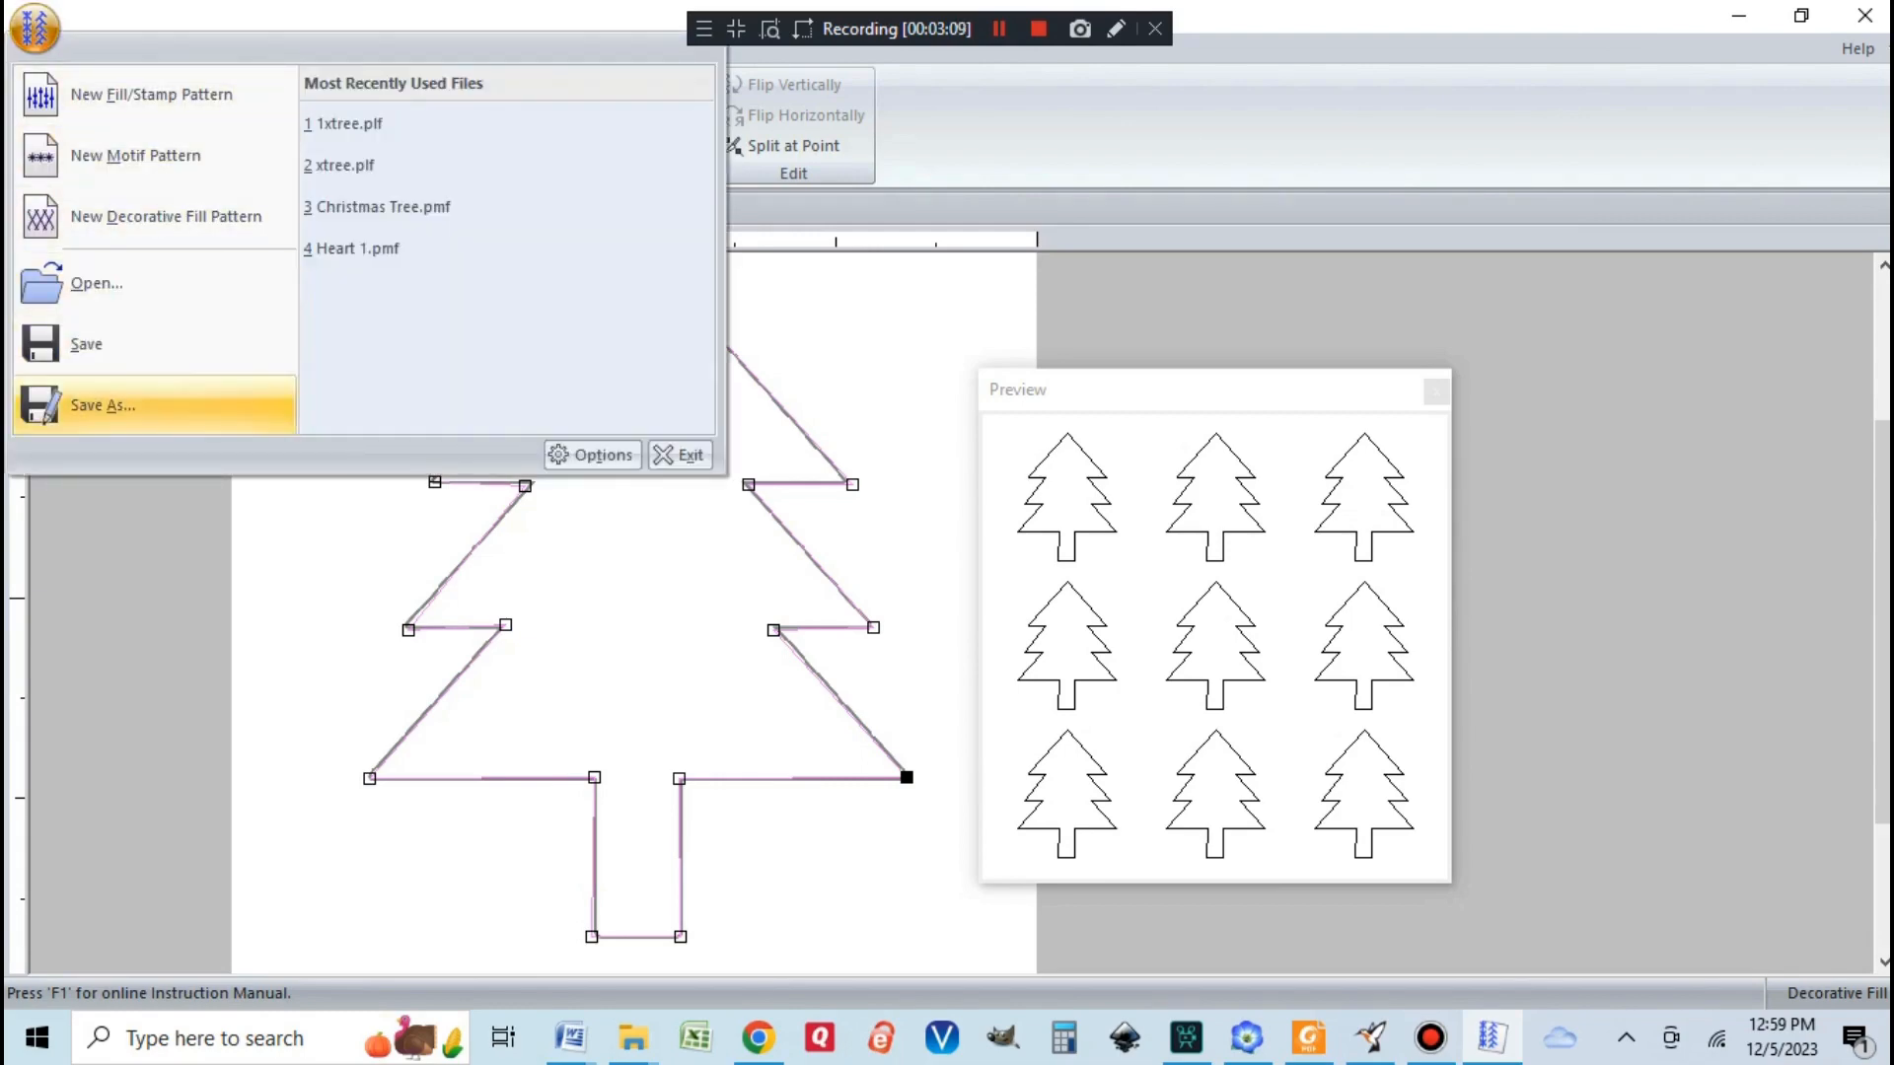
left_click(103, 404)
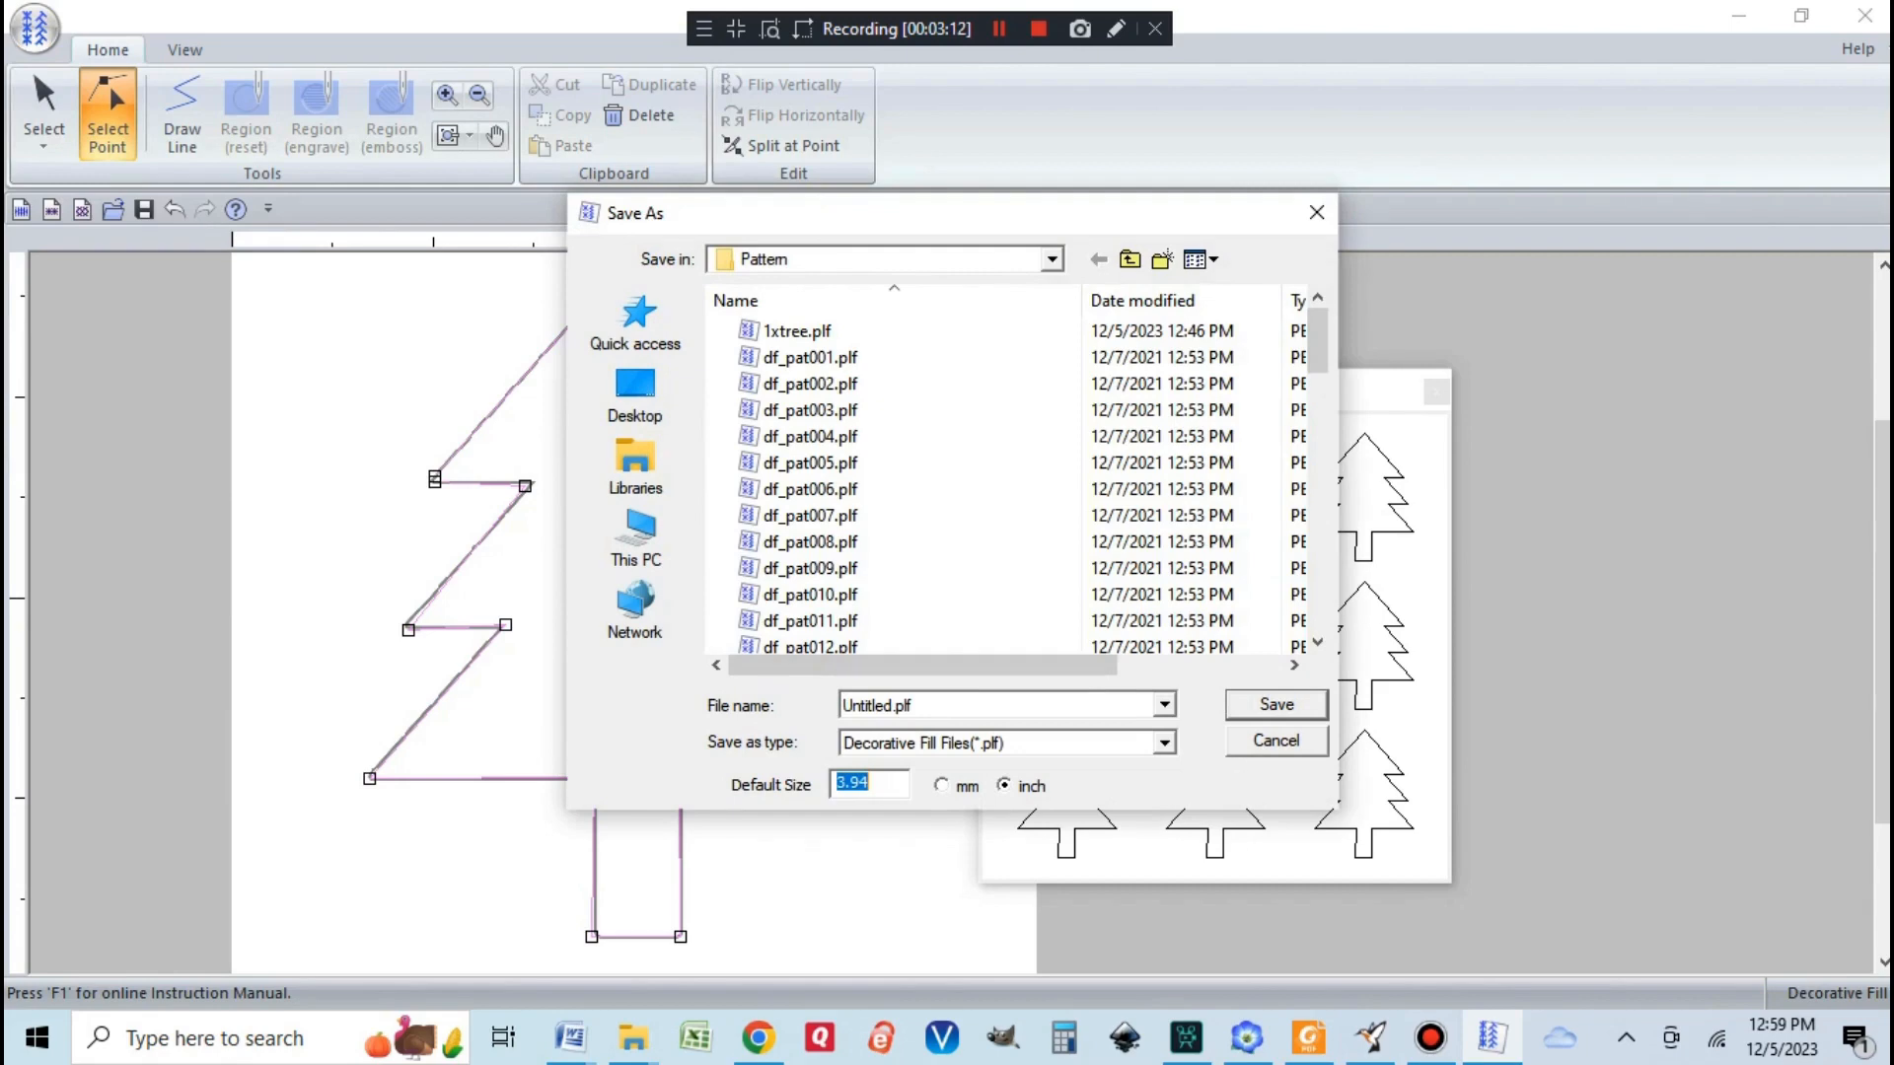
double_click(876, 706)
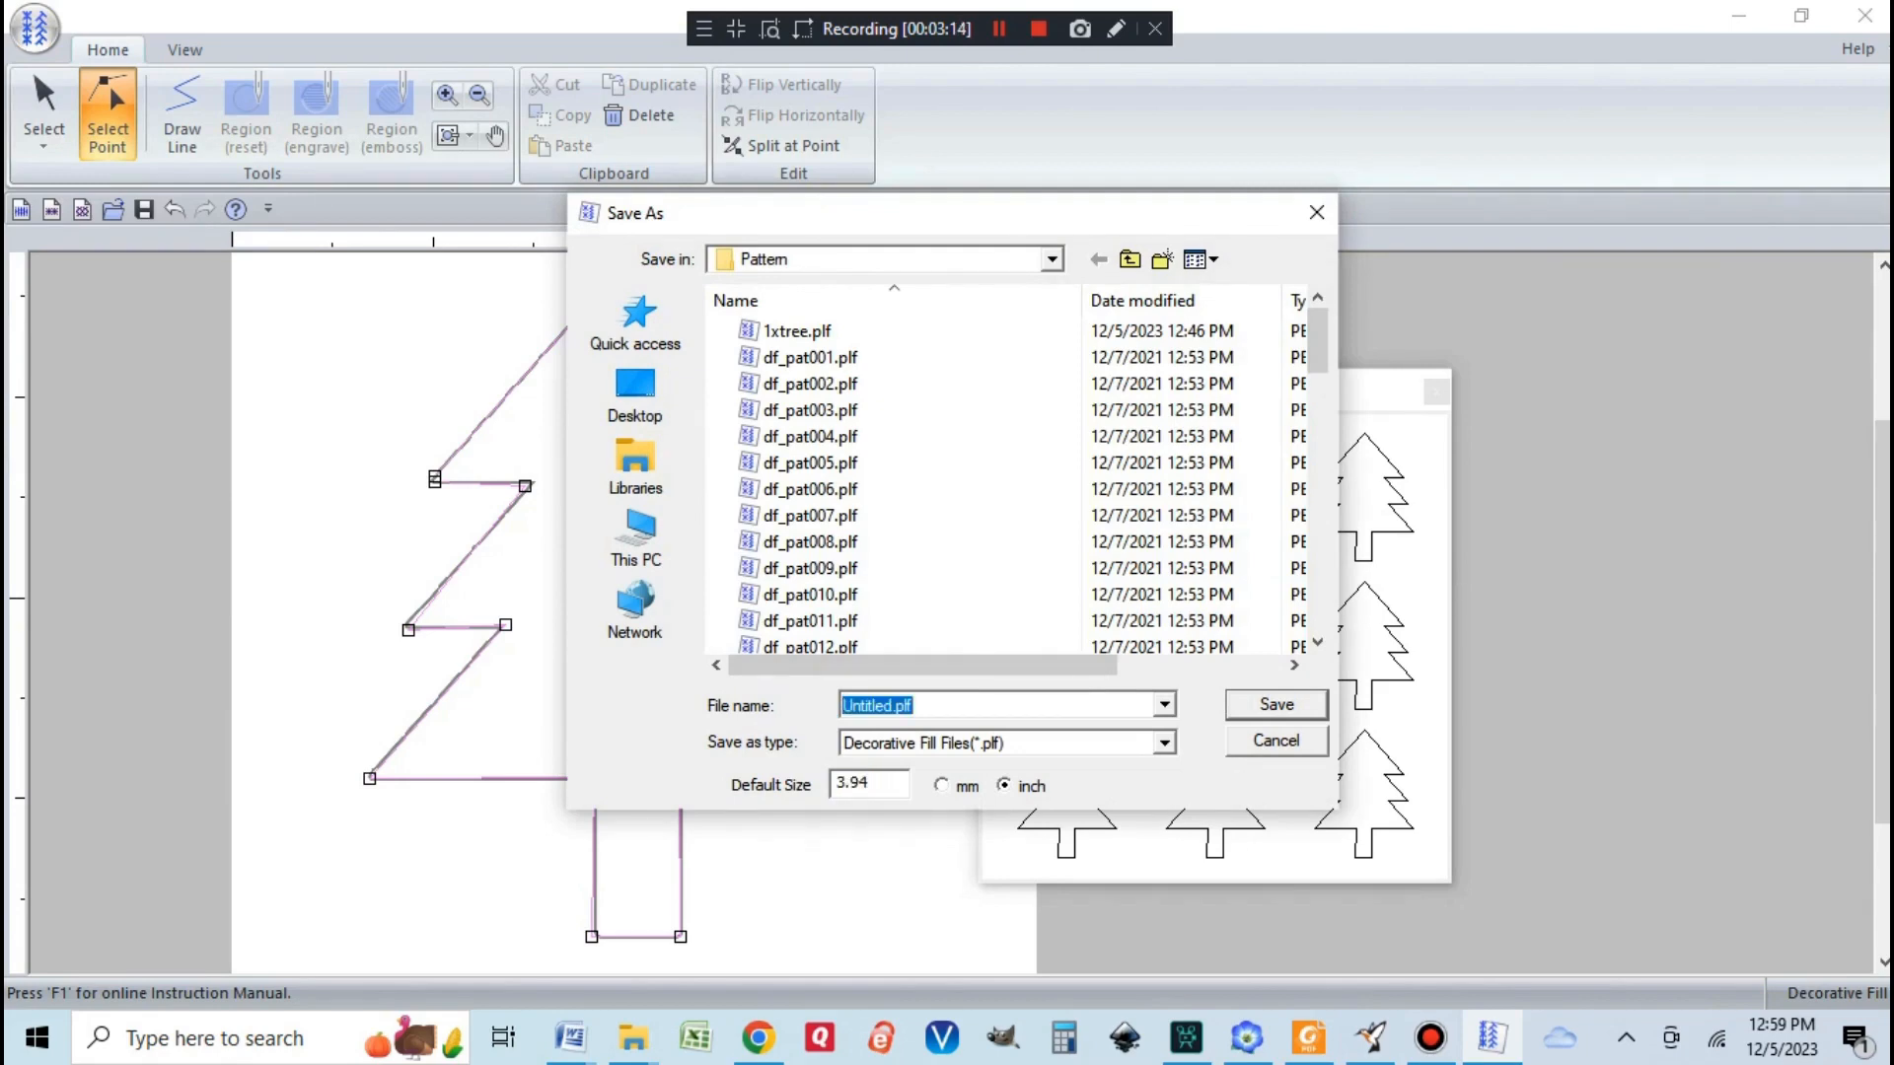
type("2xtree")
key("Return")
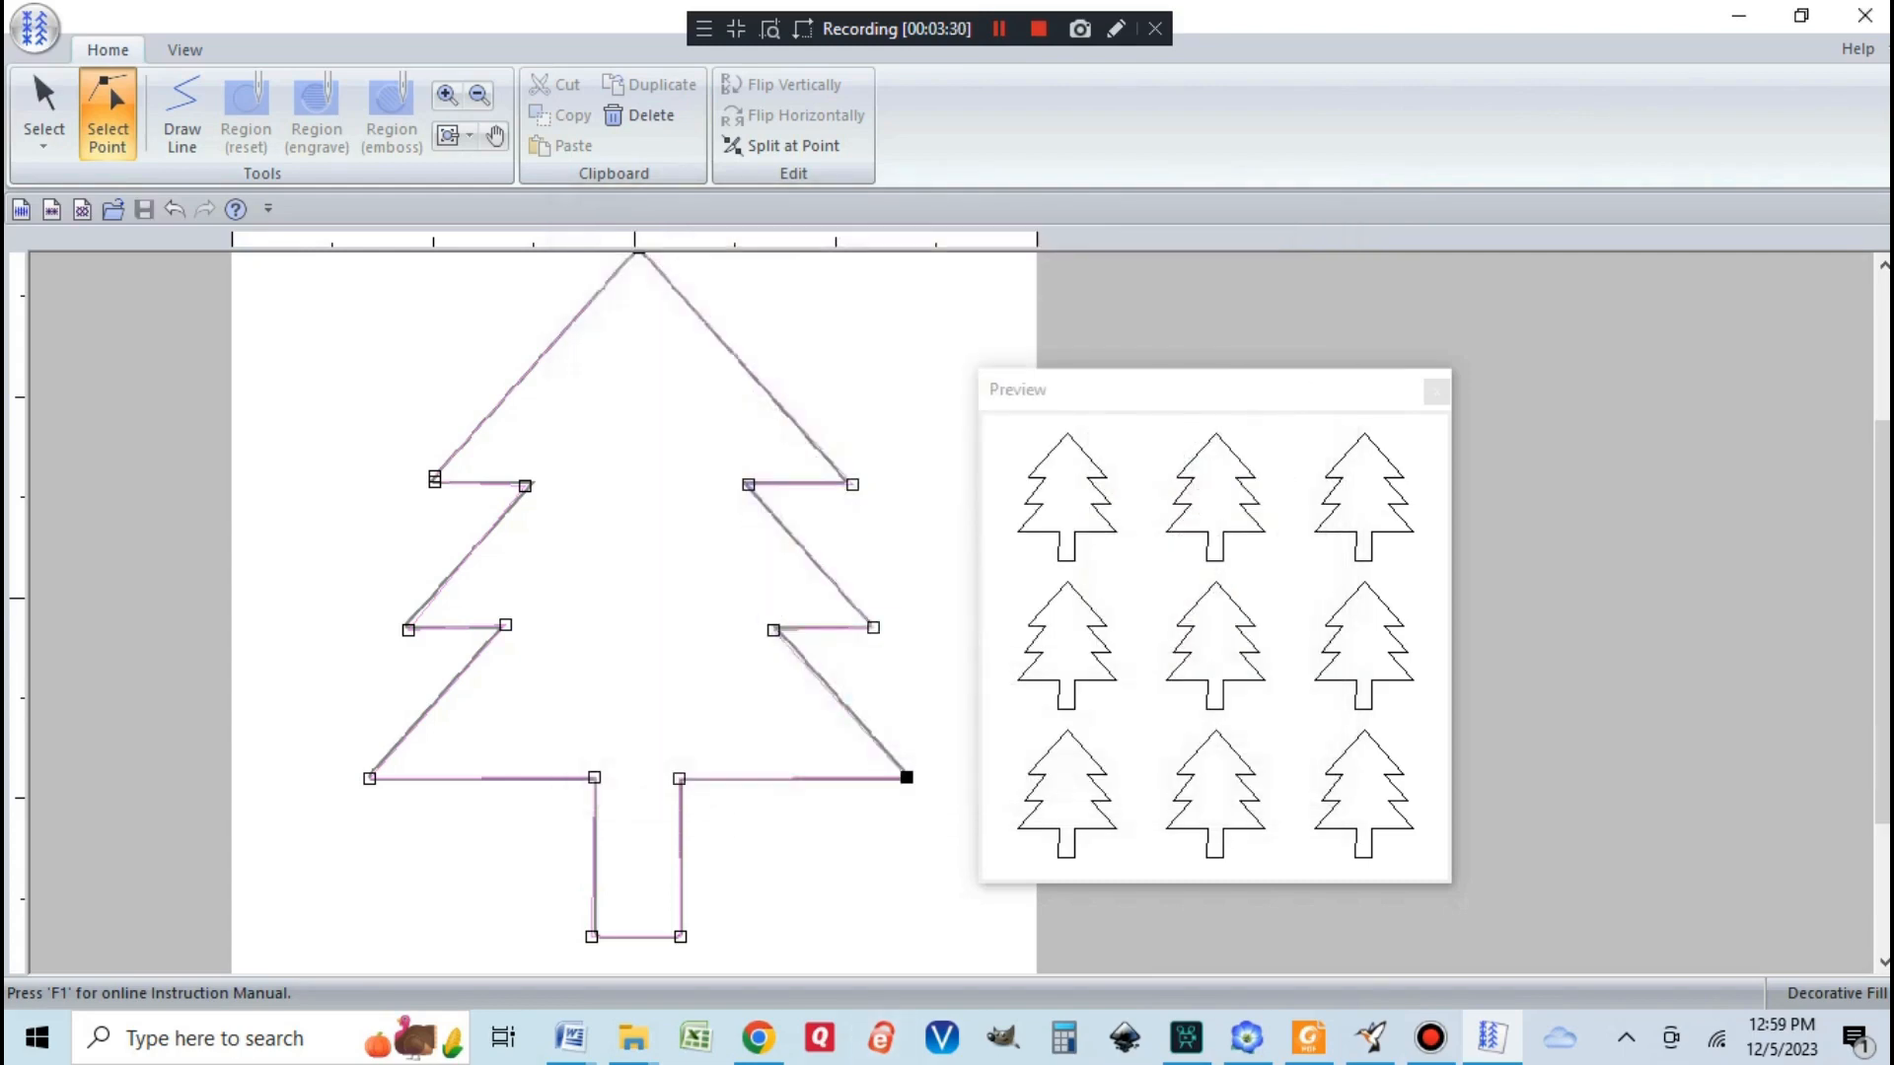
Step: Switch to Layout & Editing and draw a circle about 4.5 inches in diameter on the design page
left_click(1247, 1038)
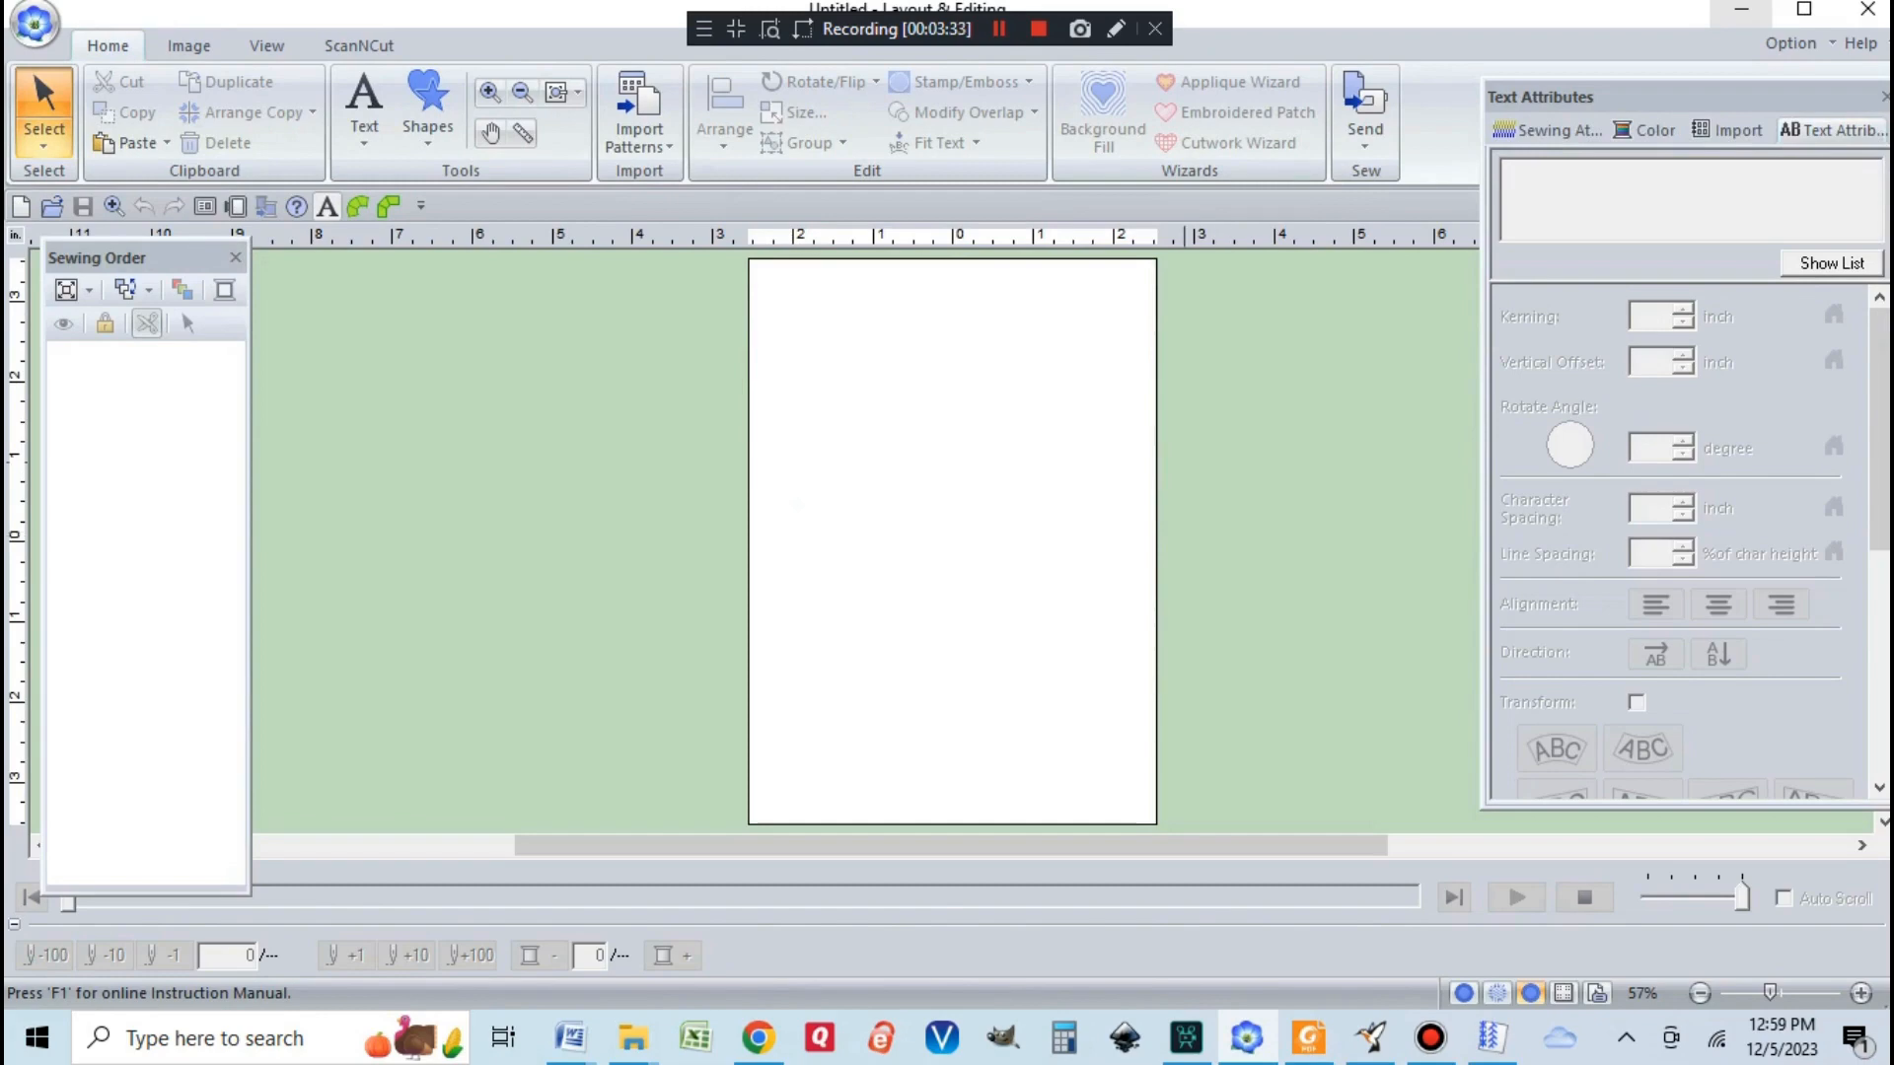
left_click(427, 123)
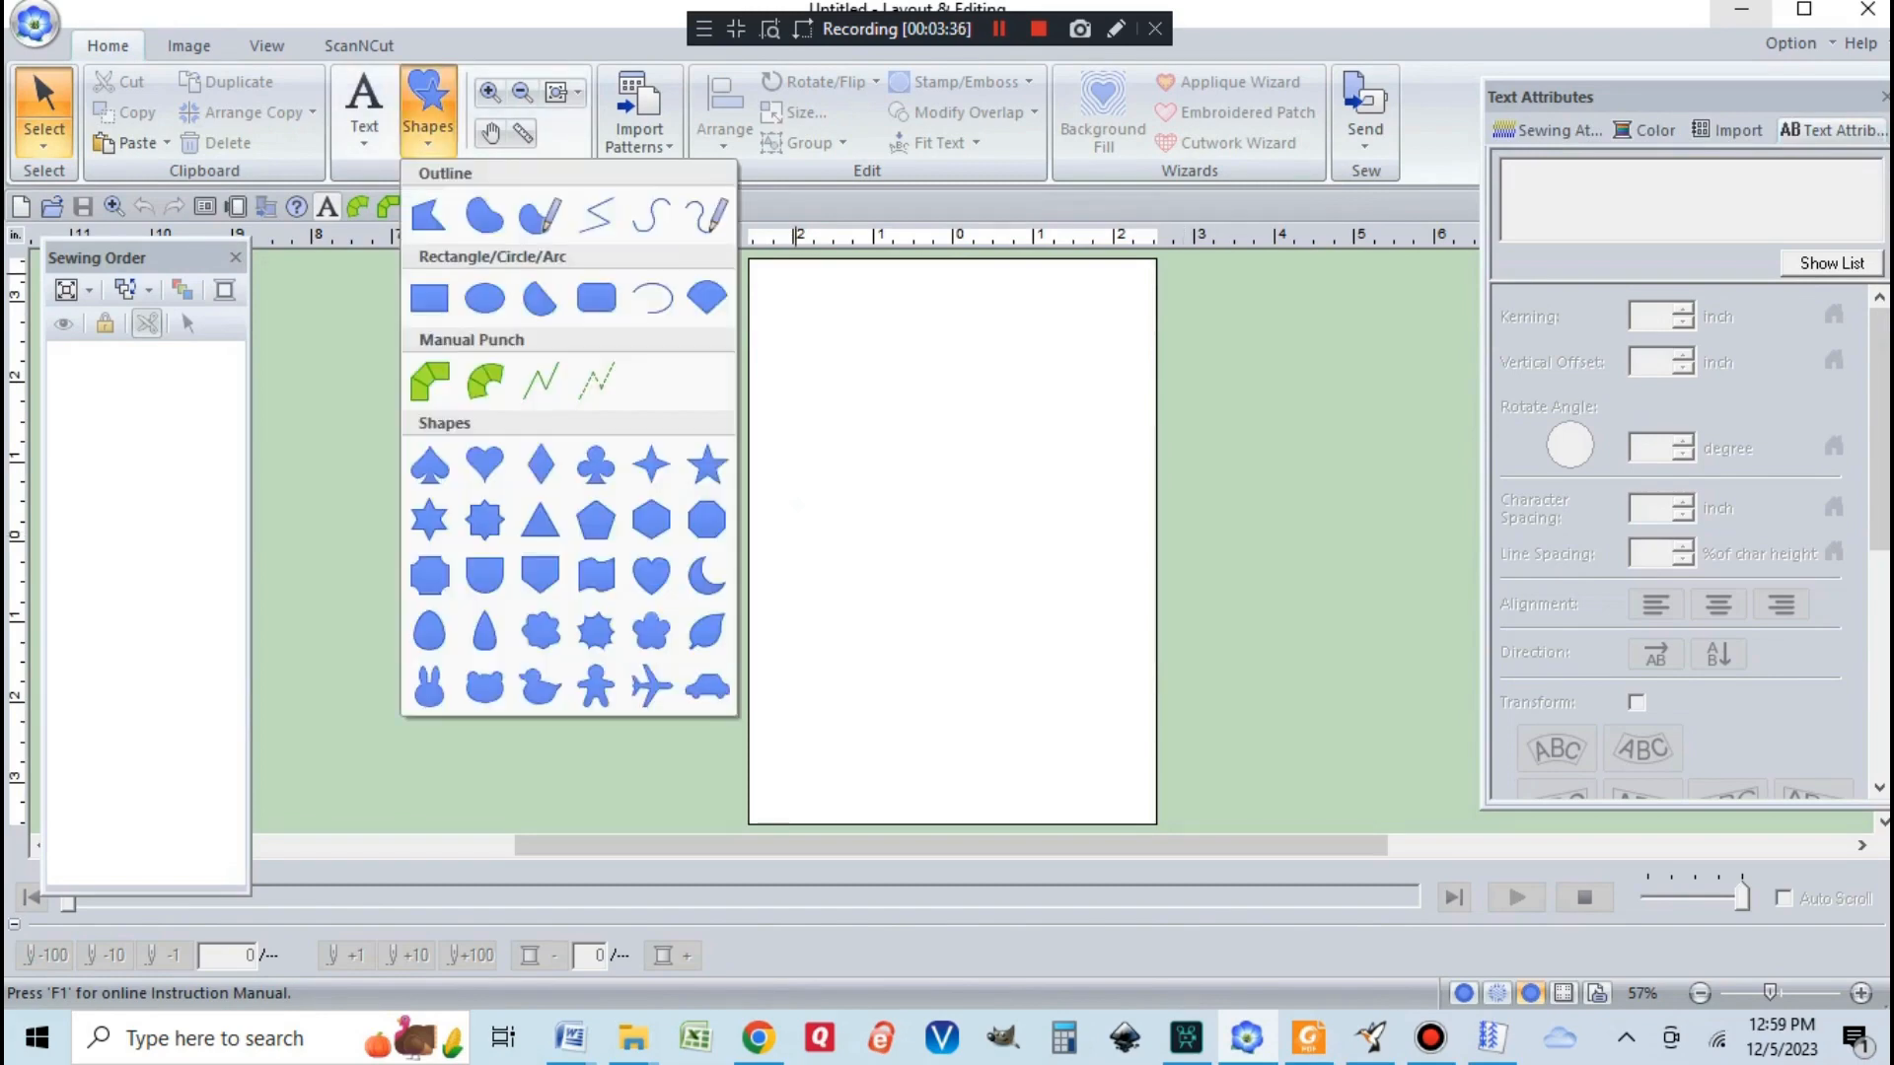
left_click(485, 298)
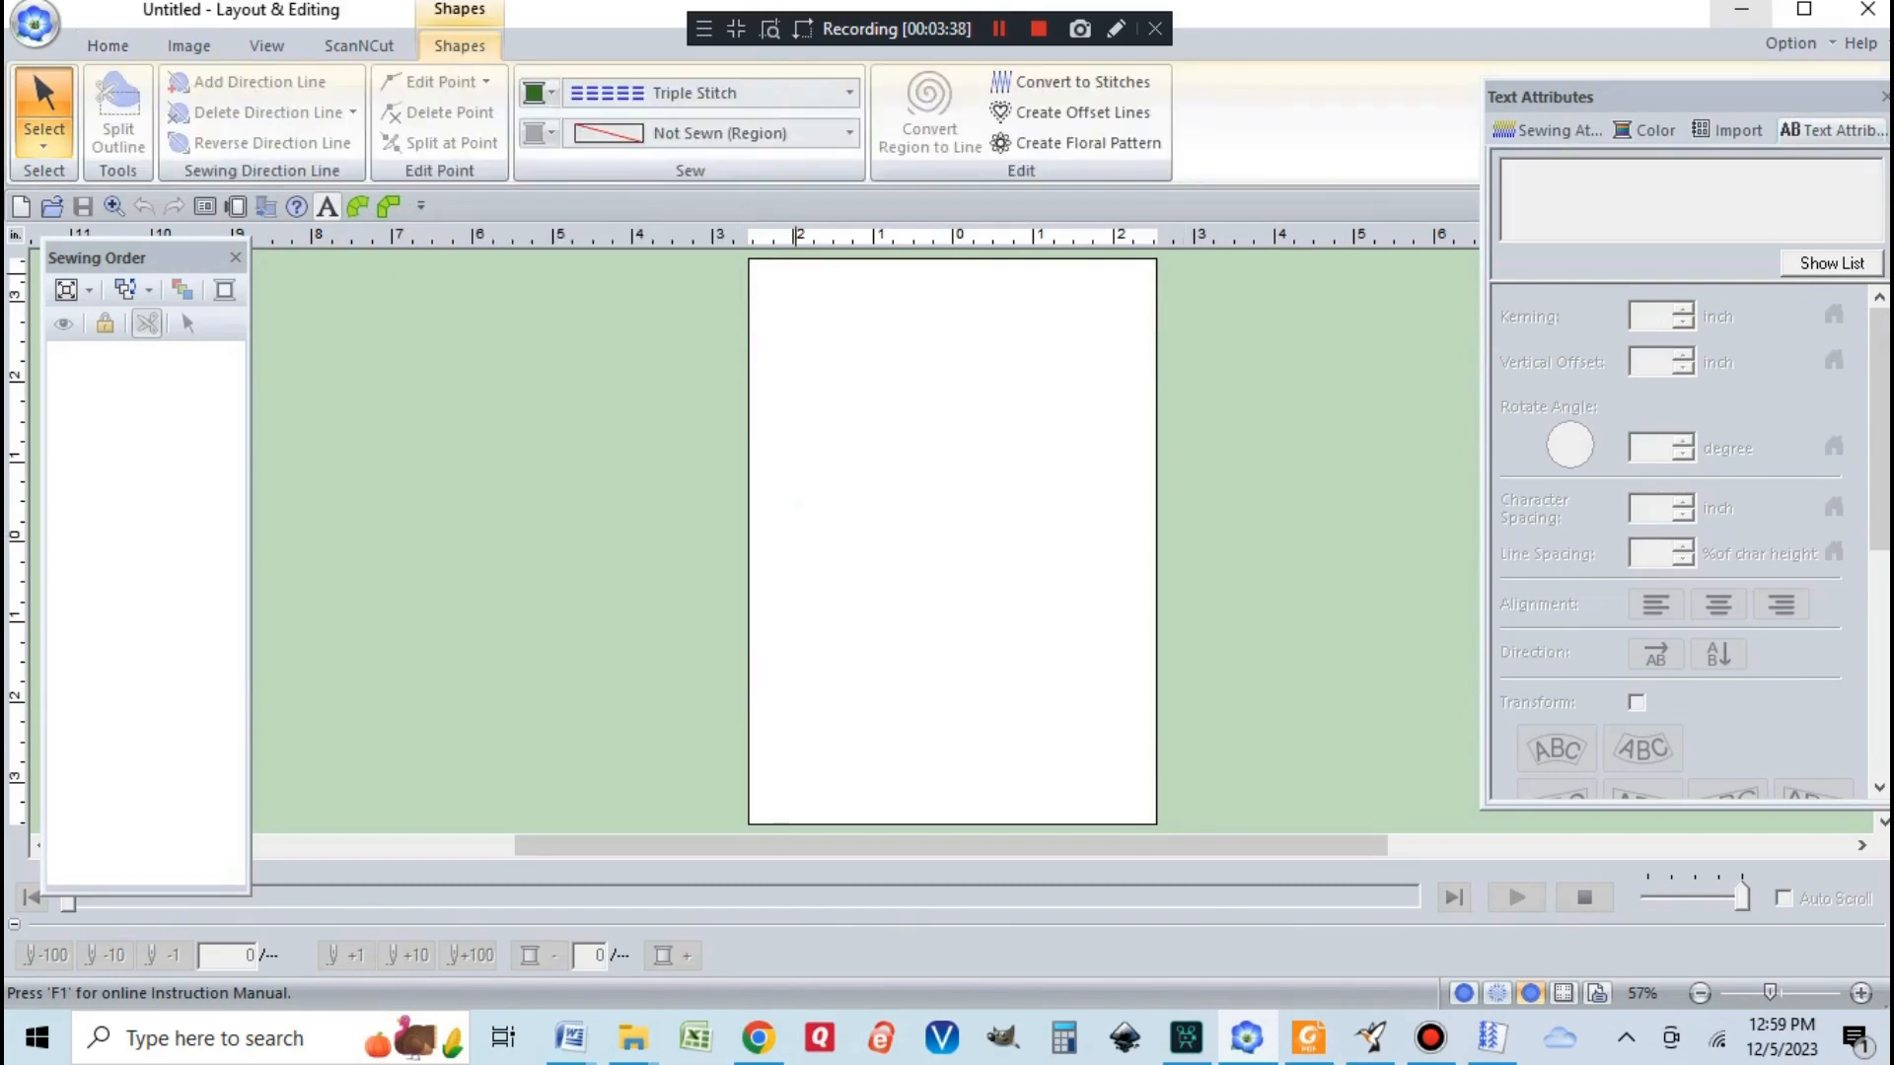
left_click_drag(777, 318, 1137, 678)
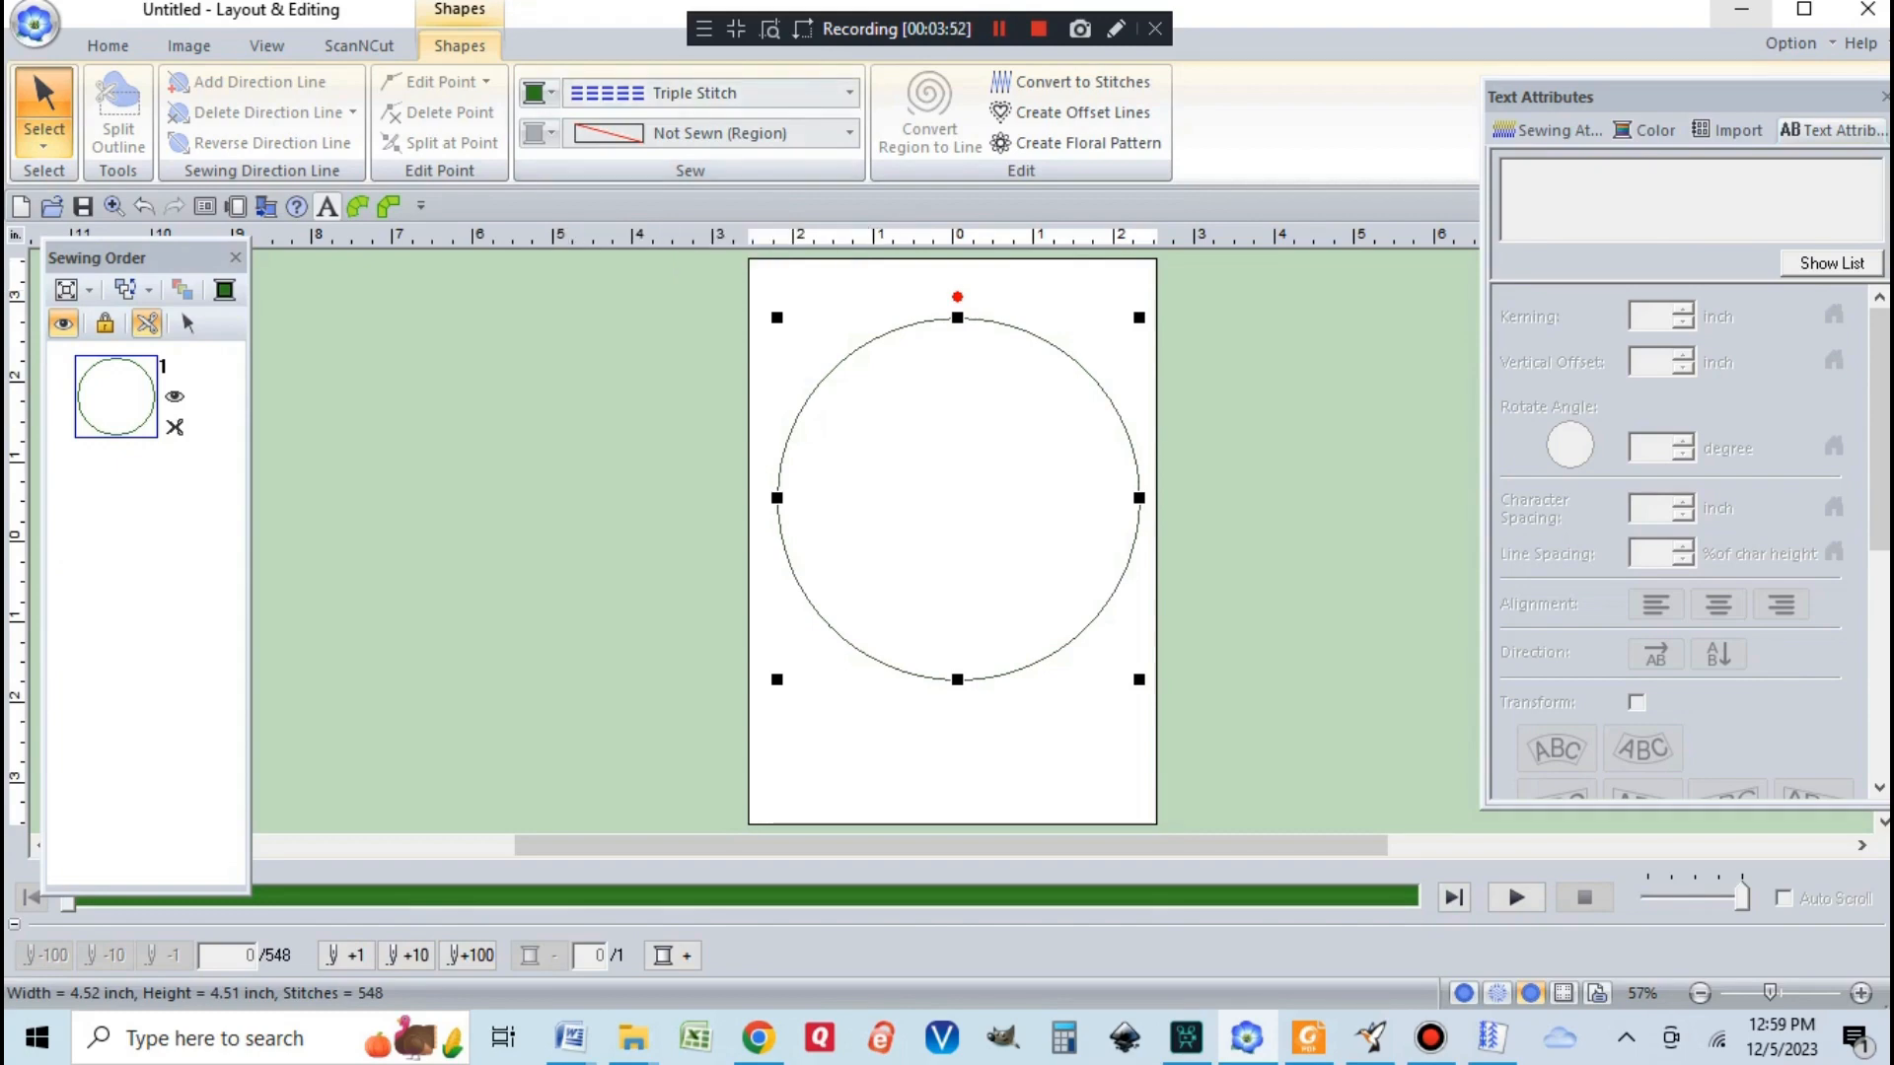
Step: Add the text TREE near the middle of the circle and leave it selected as an object
left_click(107, 45)
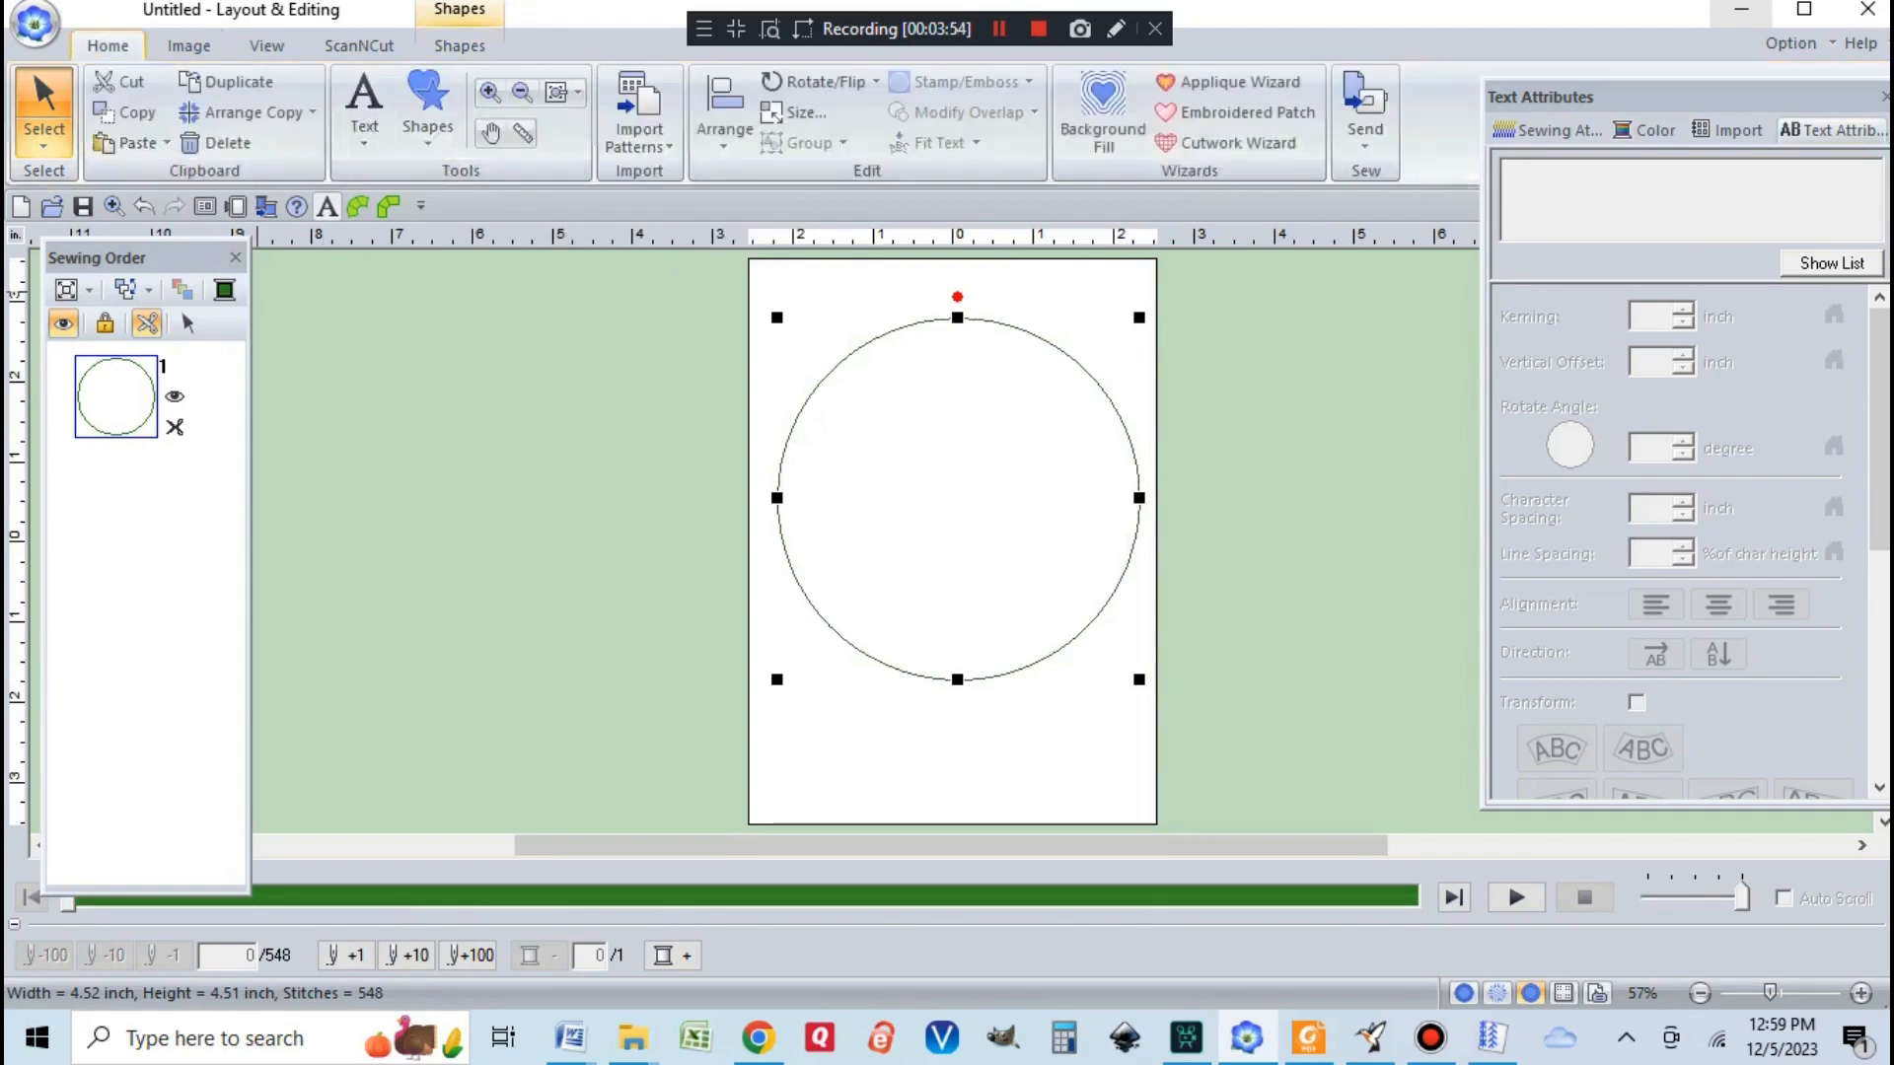
left_click(364, 133)
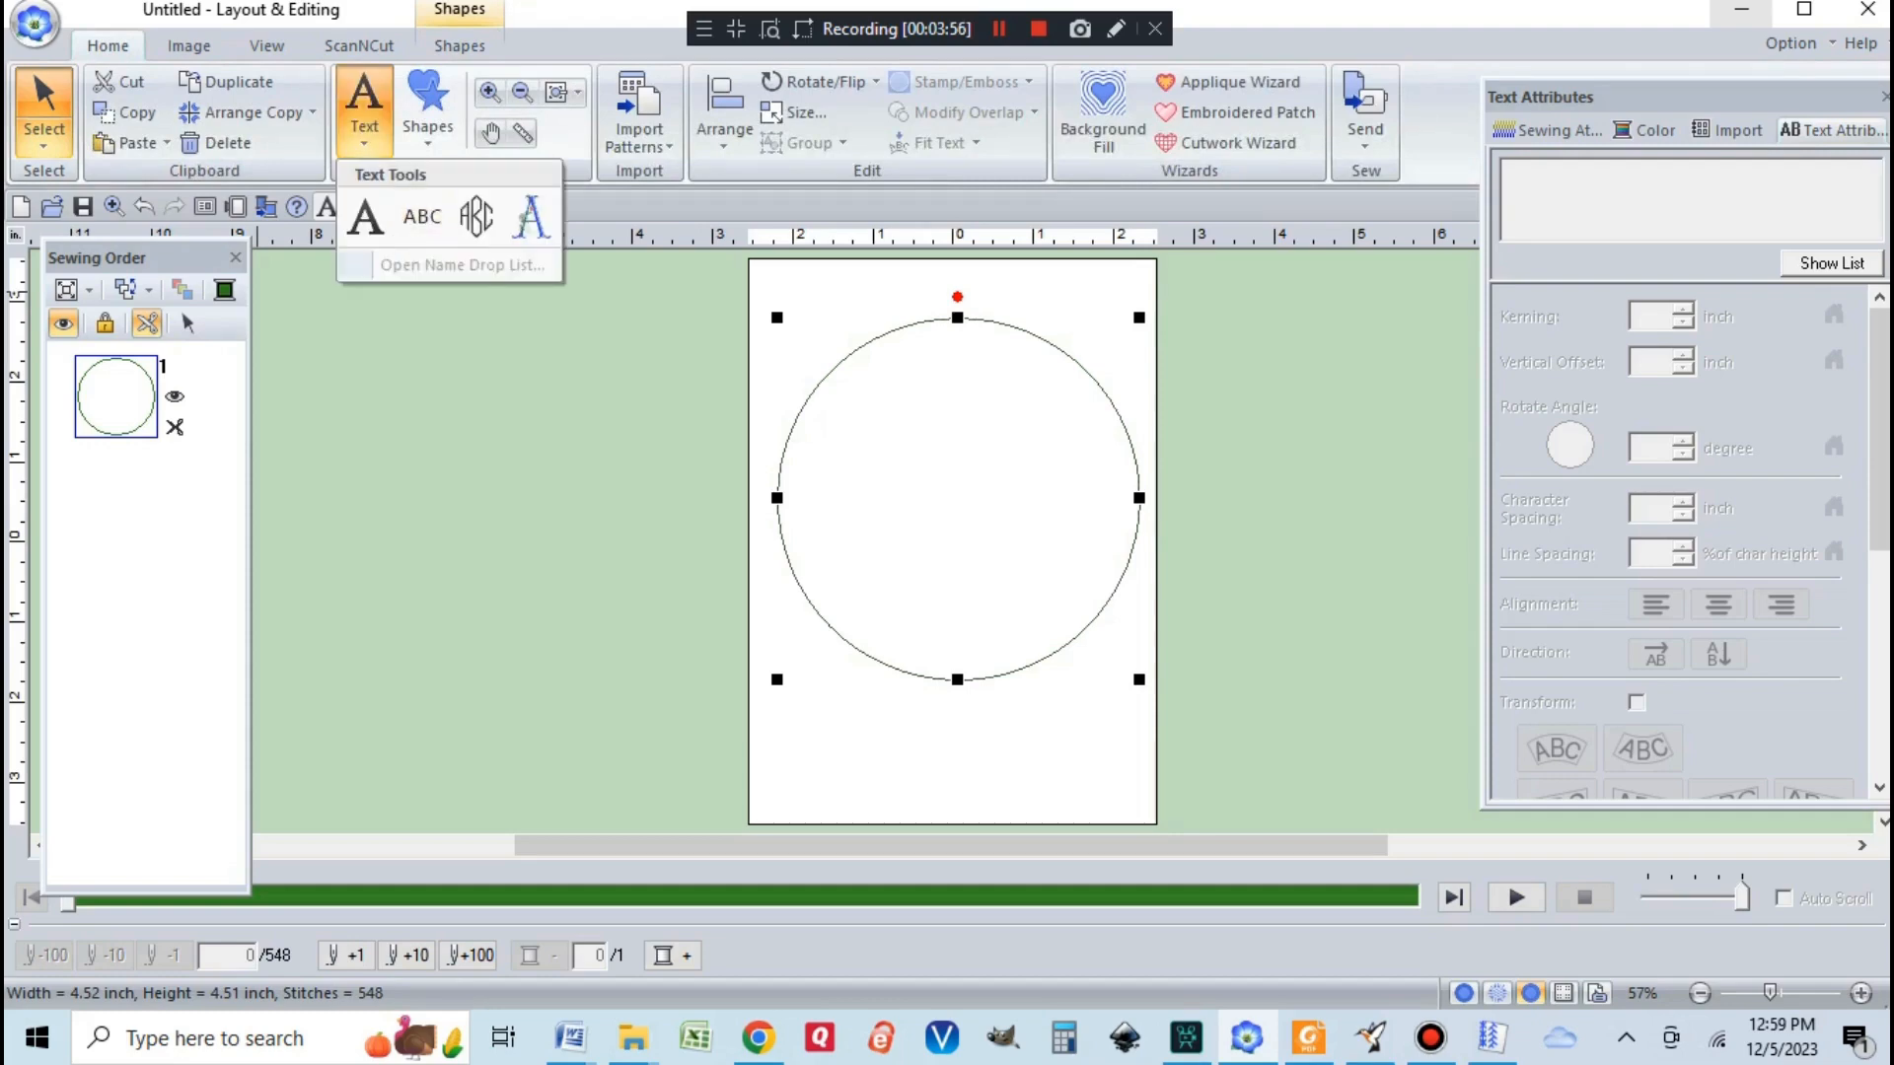
left_click(365, 216)
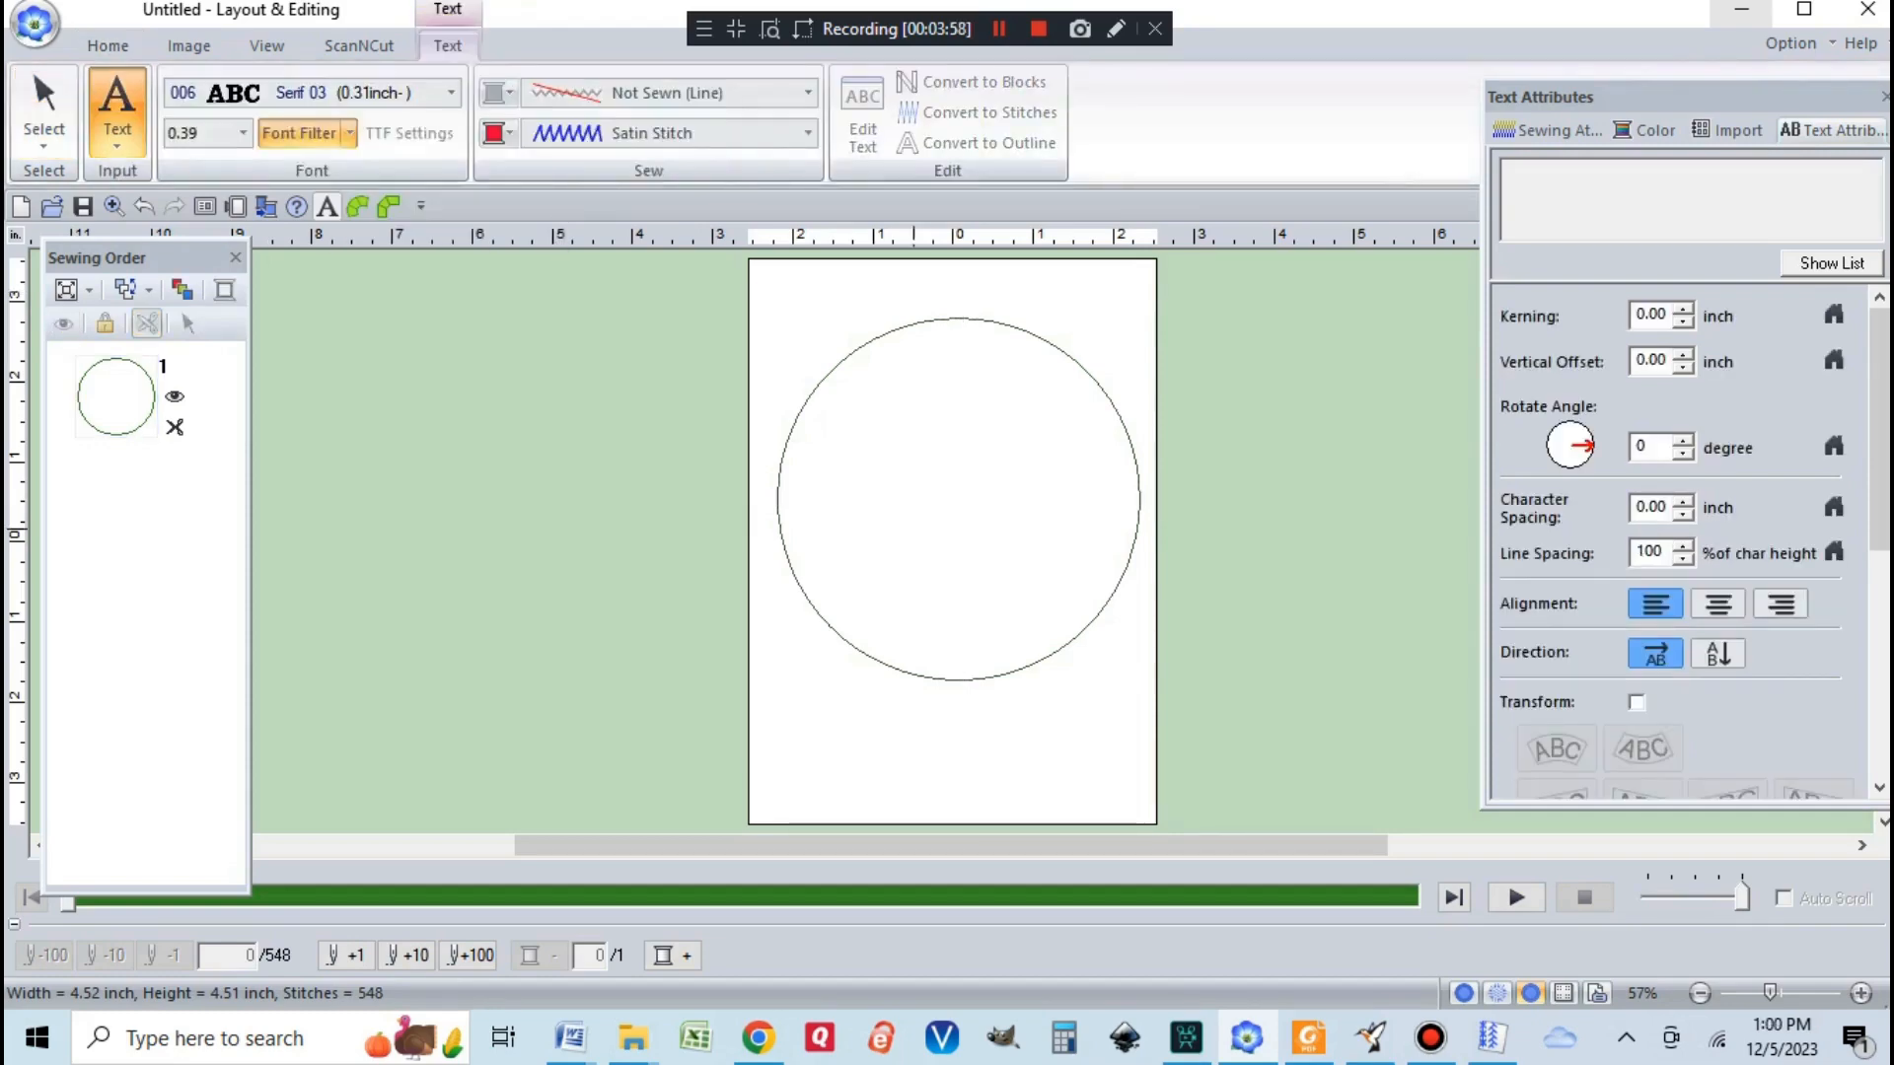
left_click(894, 486)
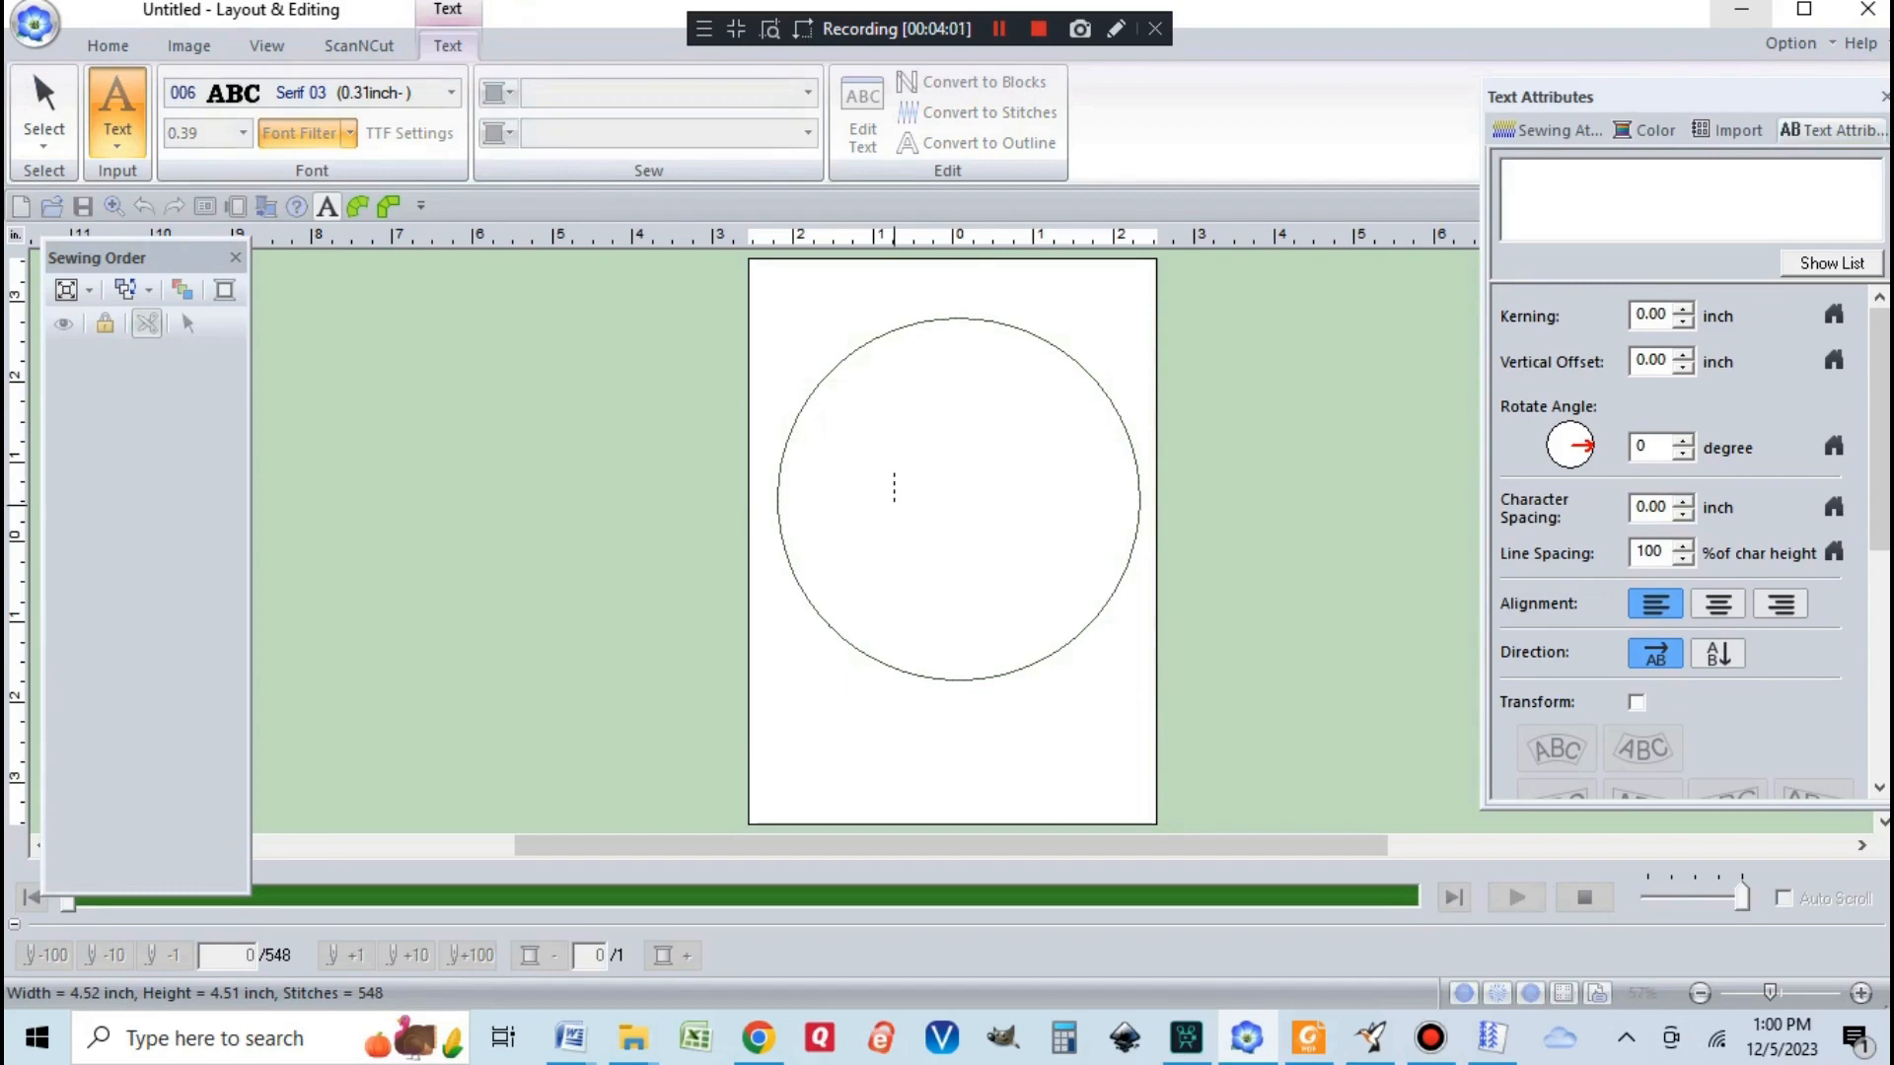
type("TREE")
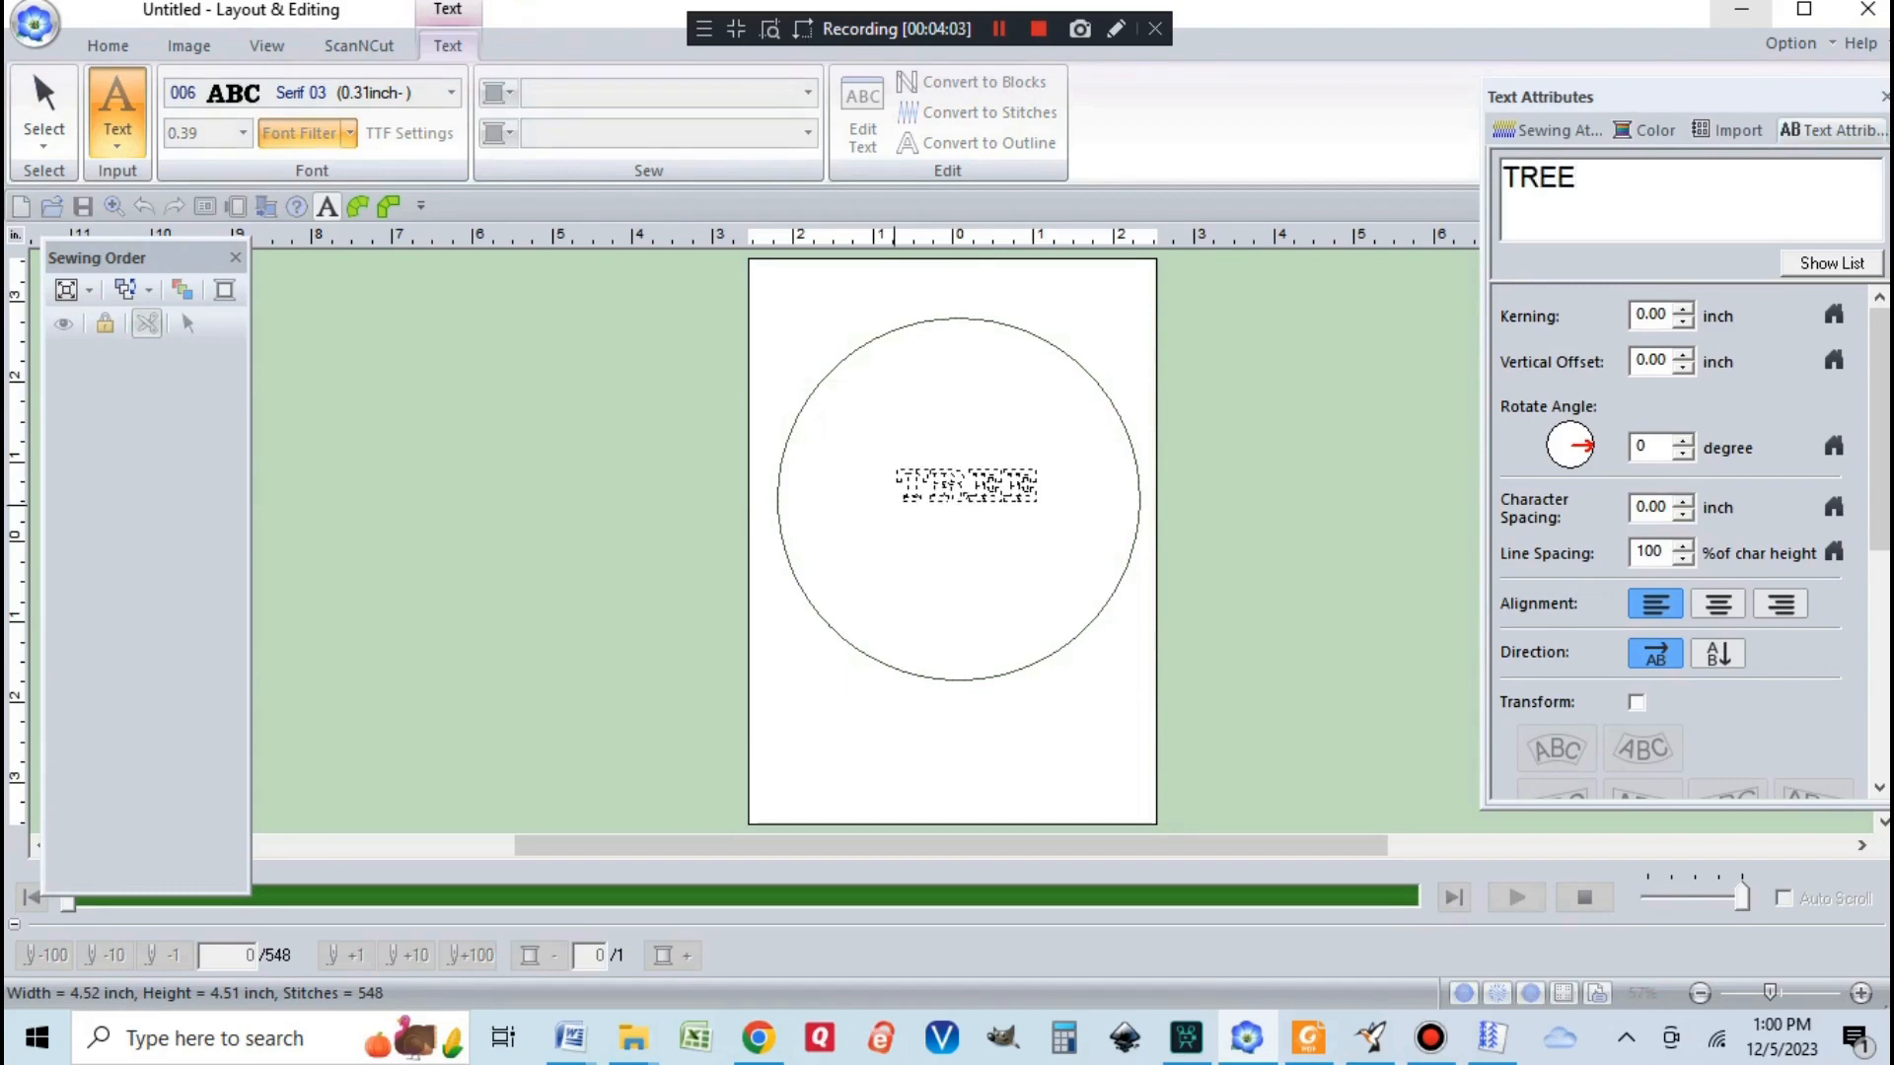
left_click(34, 69)
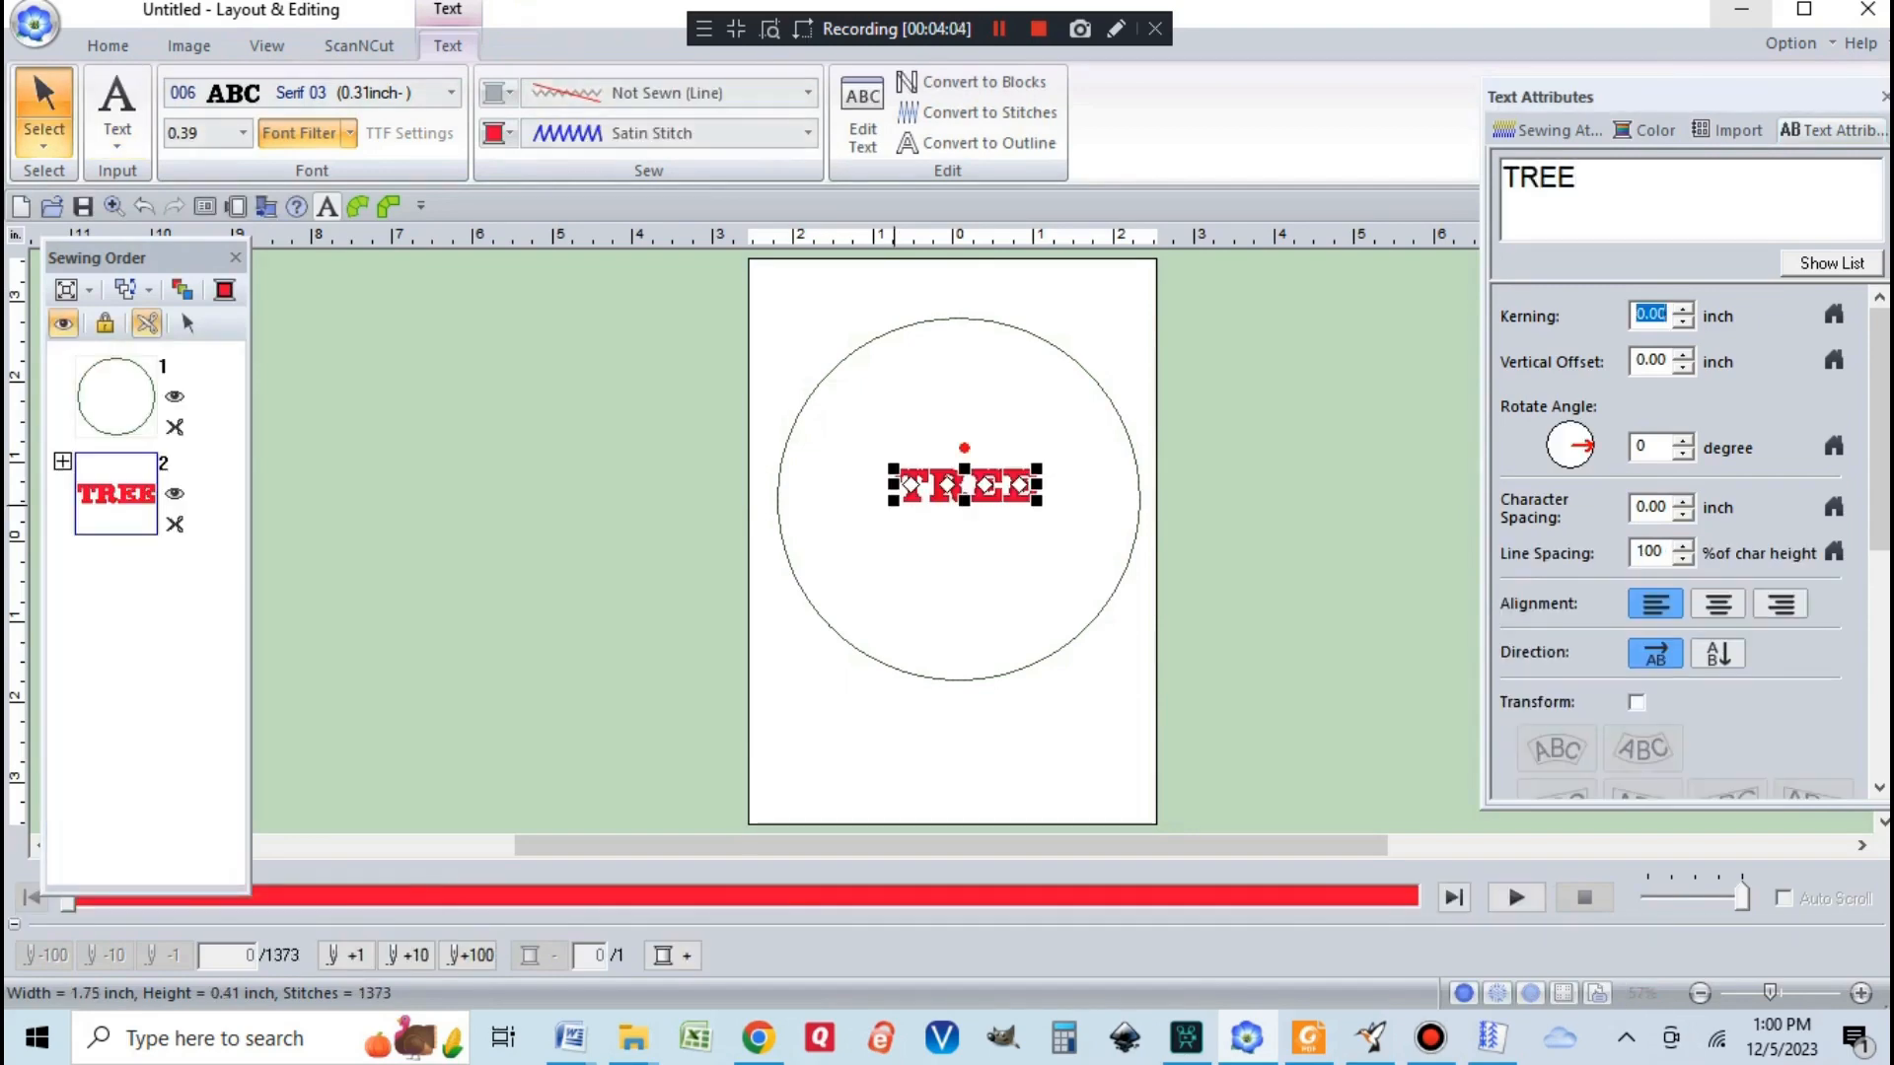
Step: Enlarge the TREE text proportionally to about 2.53 inches wide and 0.59 inch high within the circle
left_click_drag(894, 500, 847, 511)
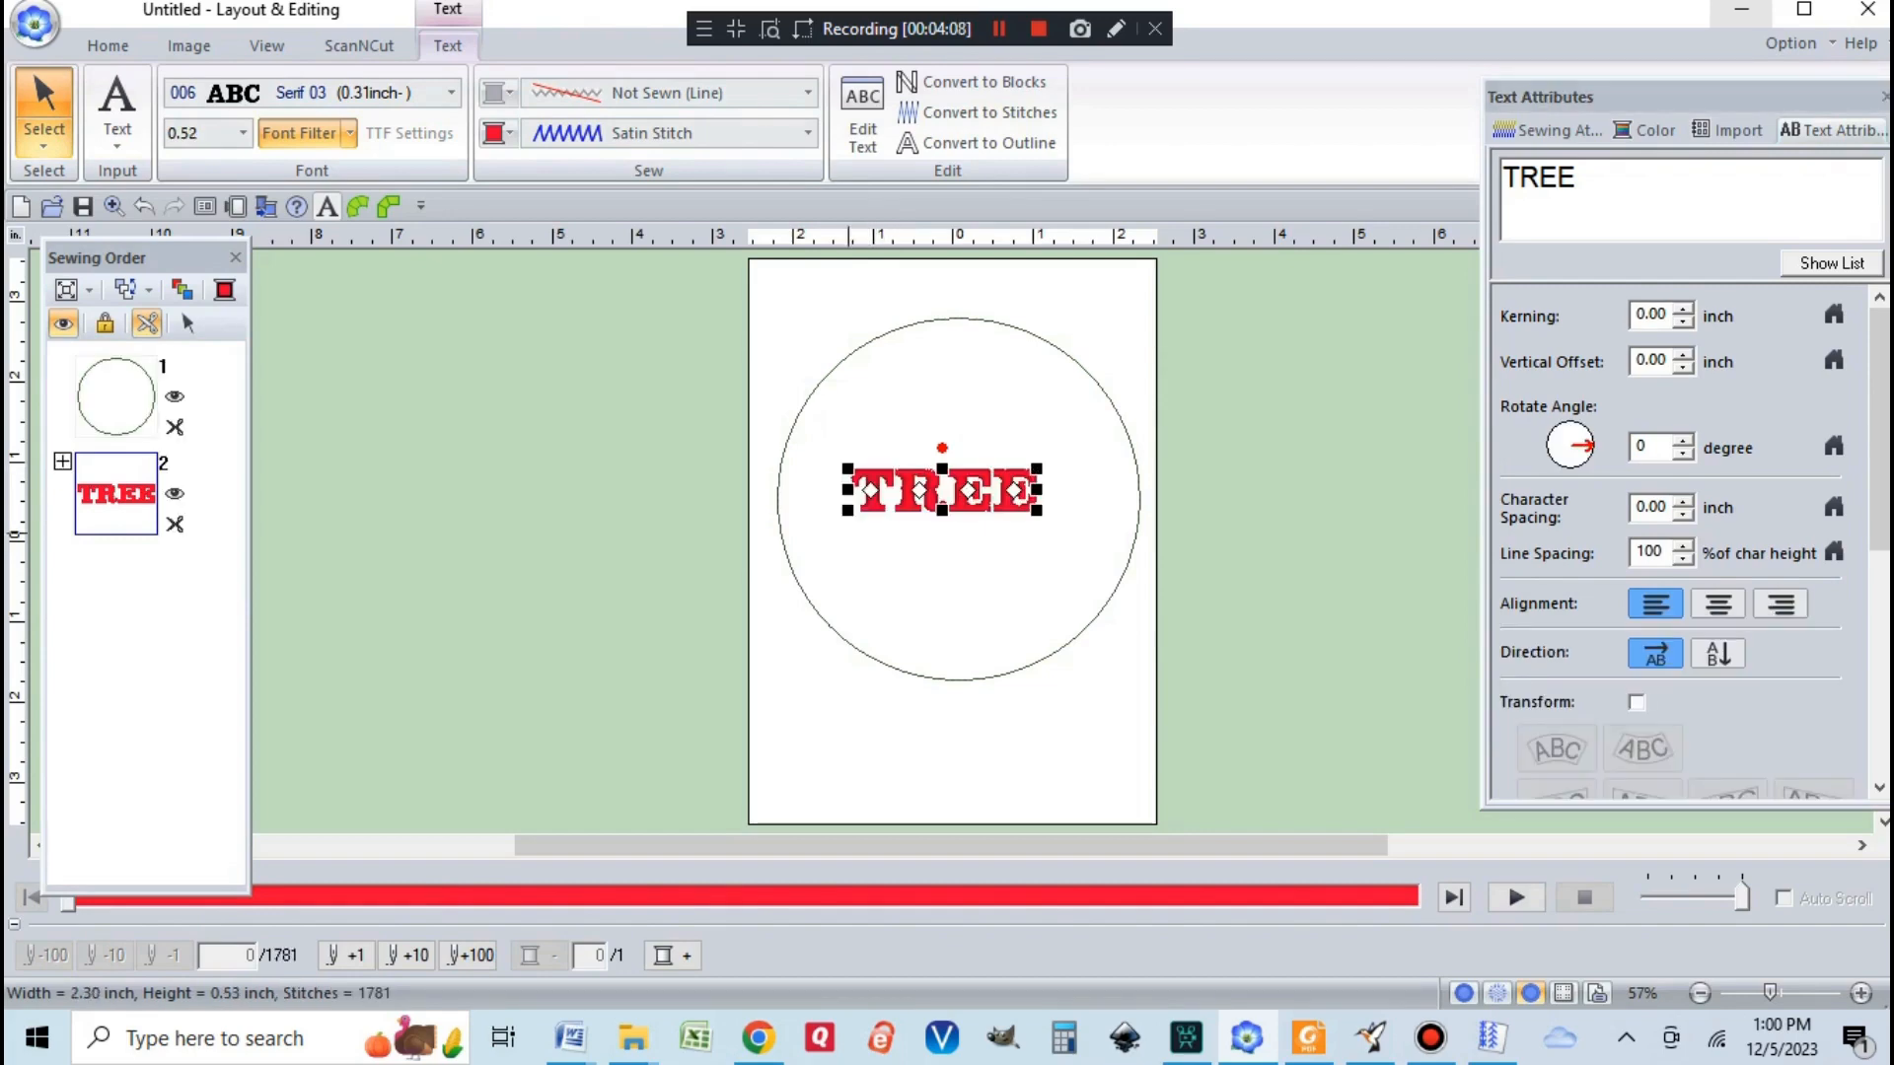
left_click_drag(1037, 510, 1055, 513)
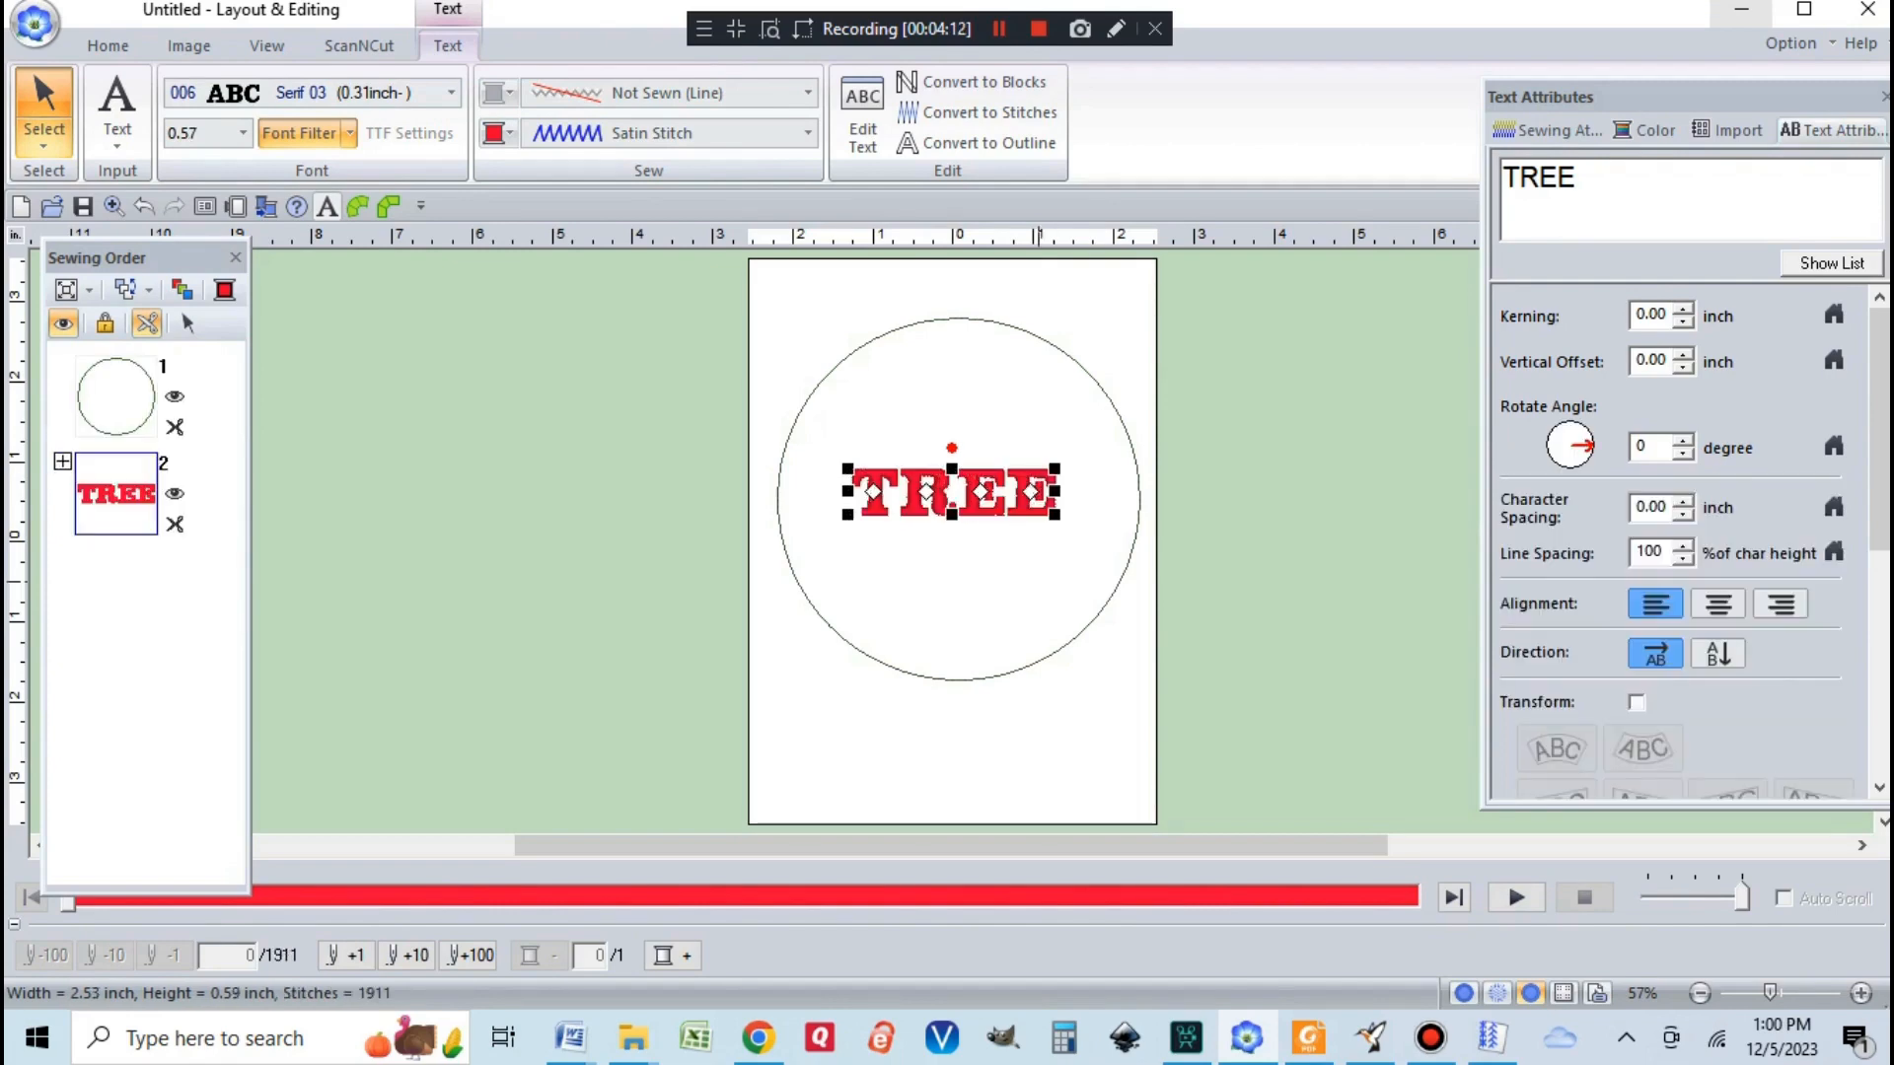
Step: Select the circle and TREE text together and start a Decorative Fill background in the region around the text inside the circle
key("ctrl+a")
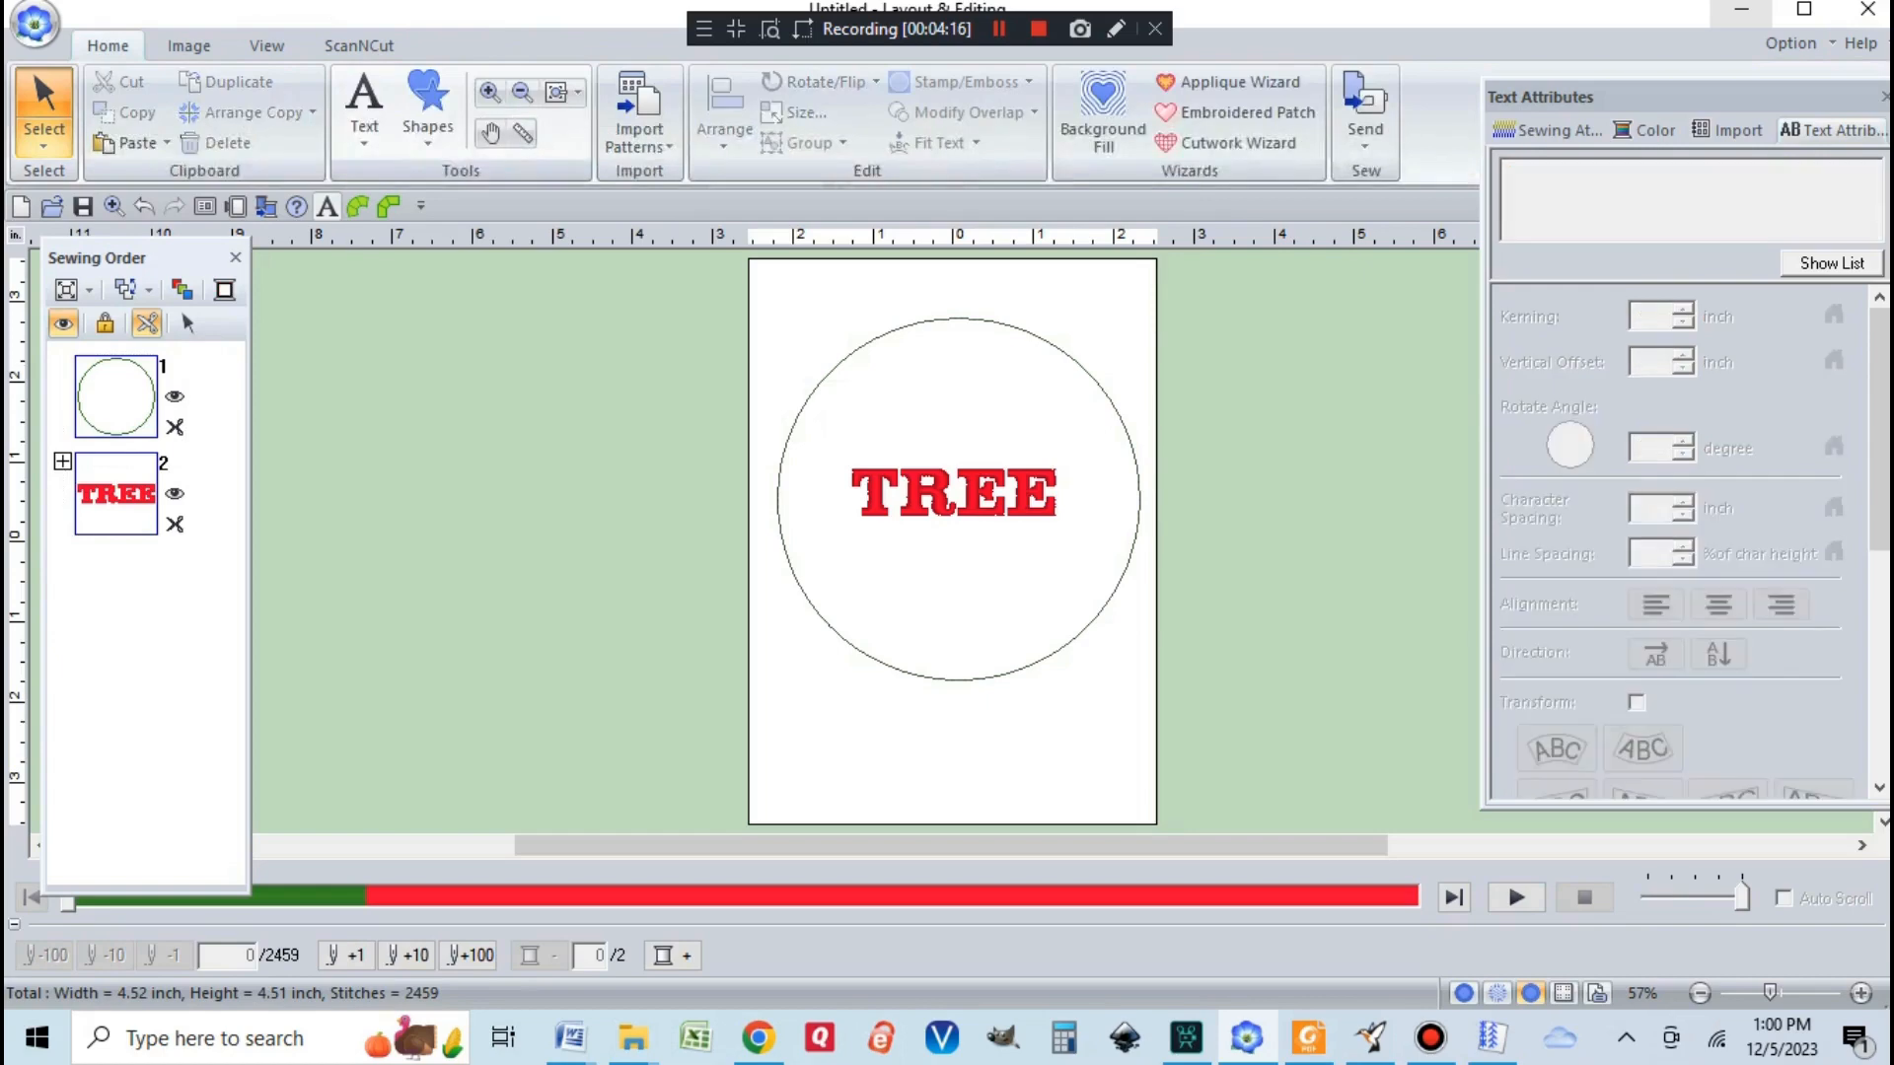
right_click(116, 390)
left_click(176, 411)
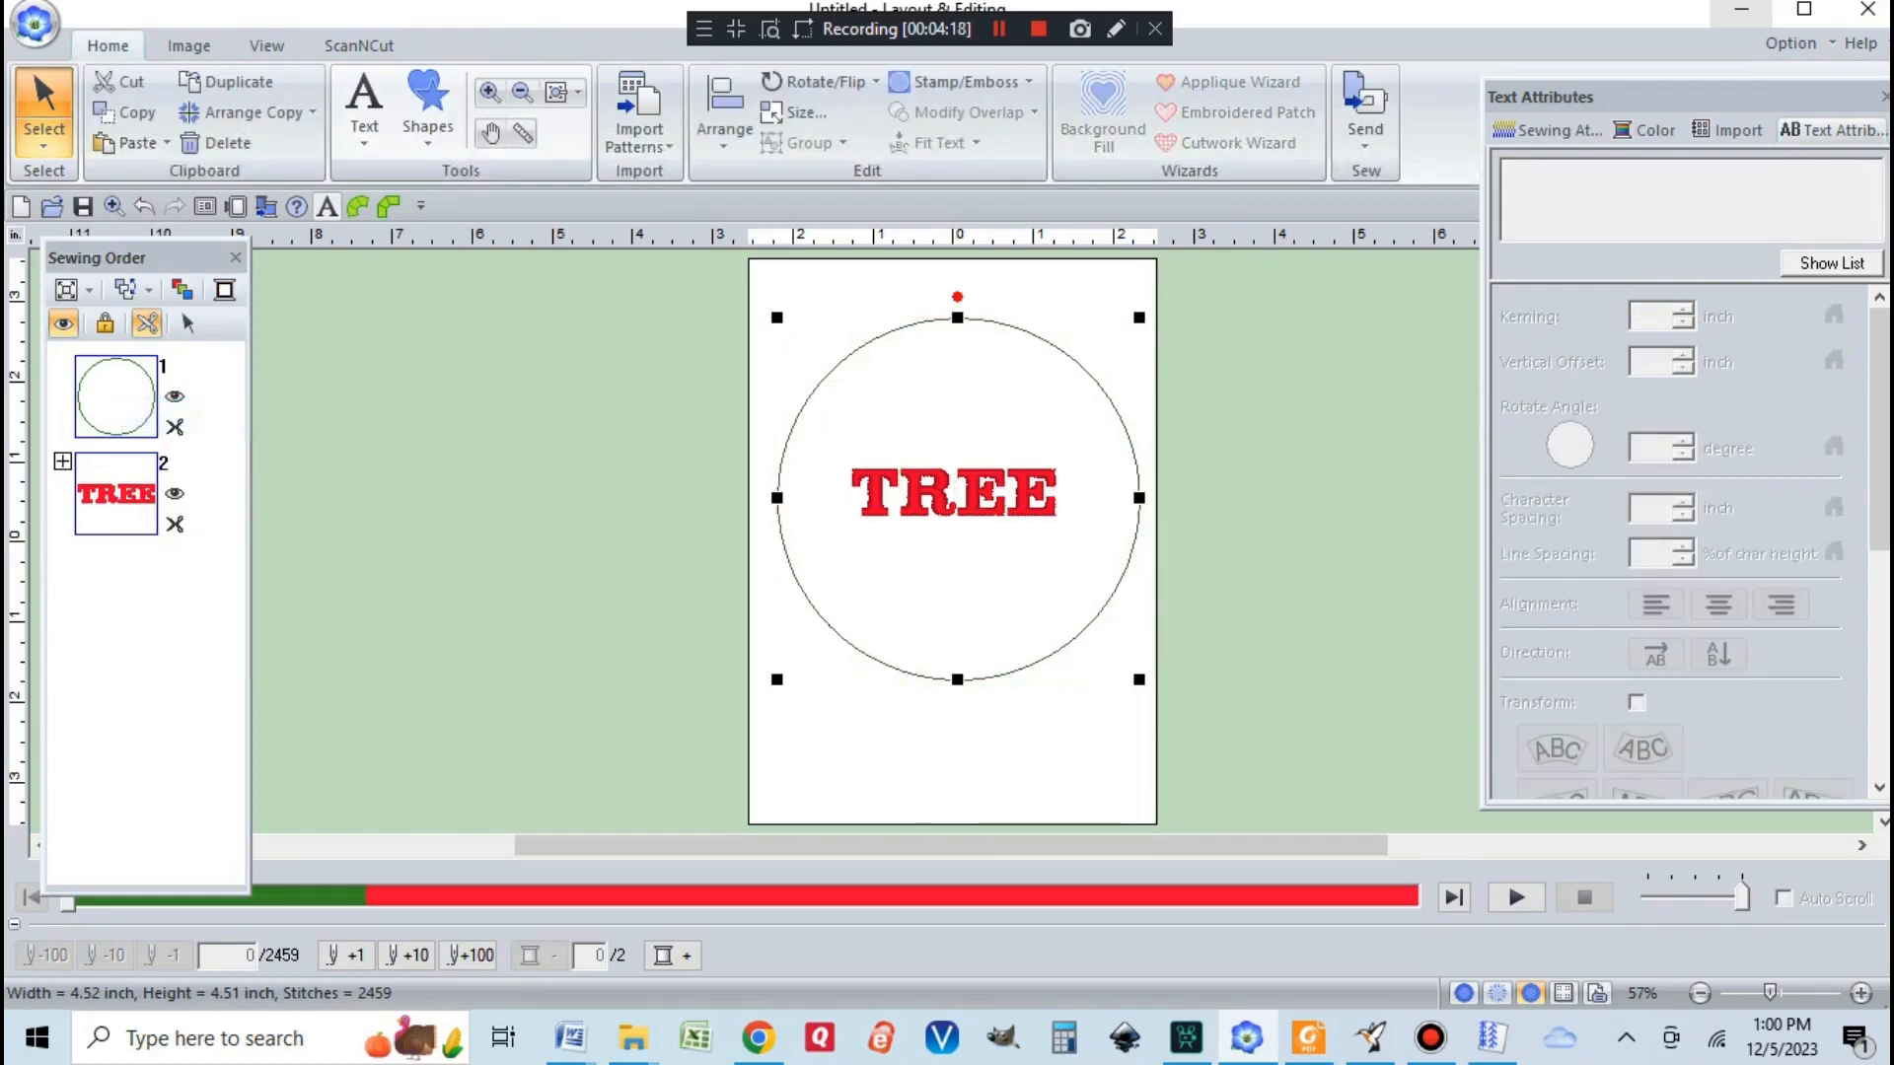
left_click(1103, 113)
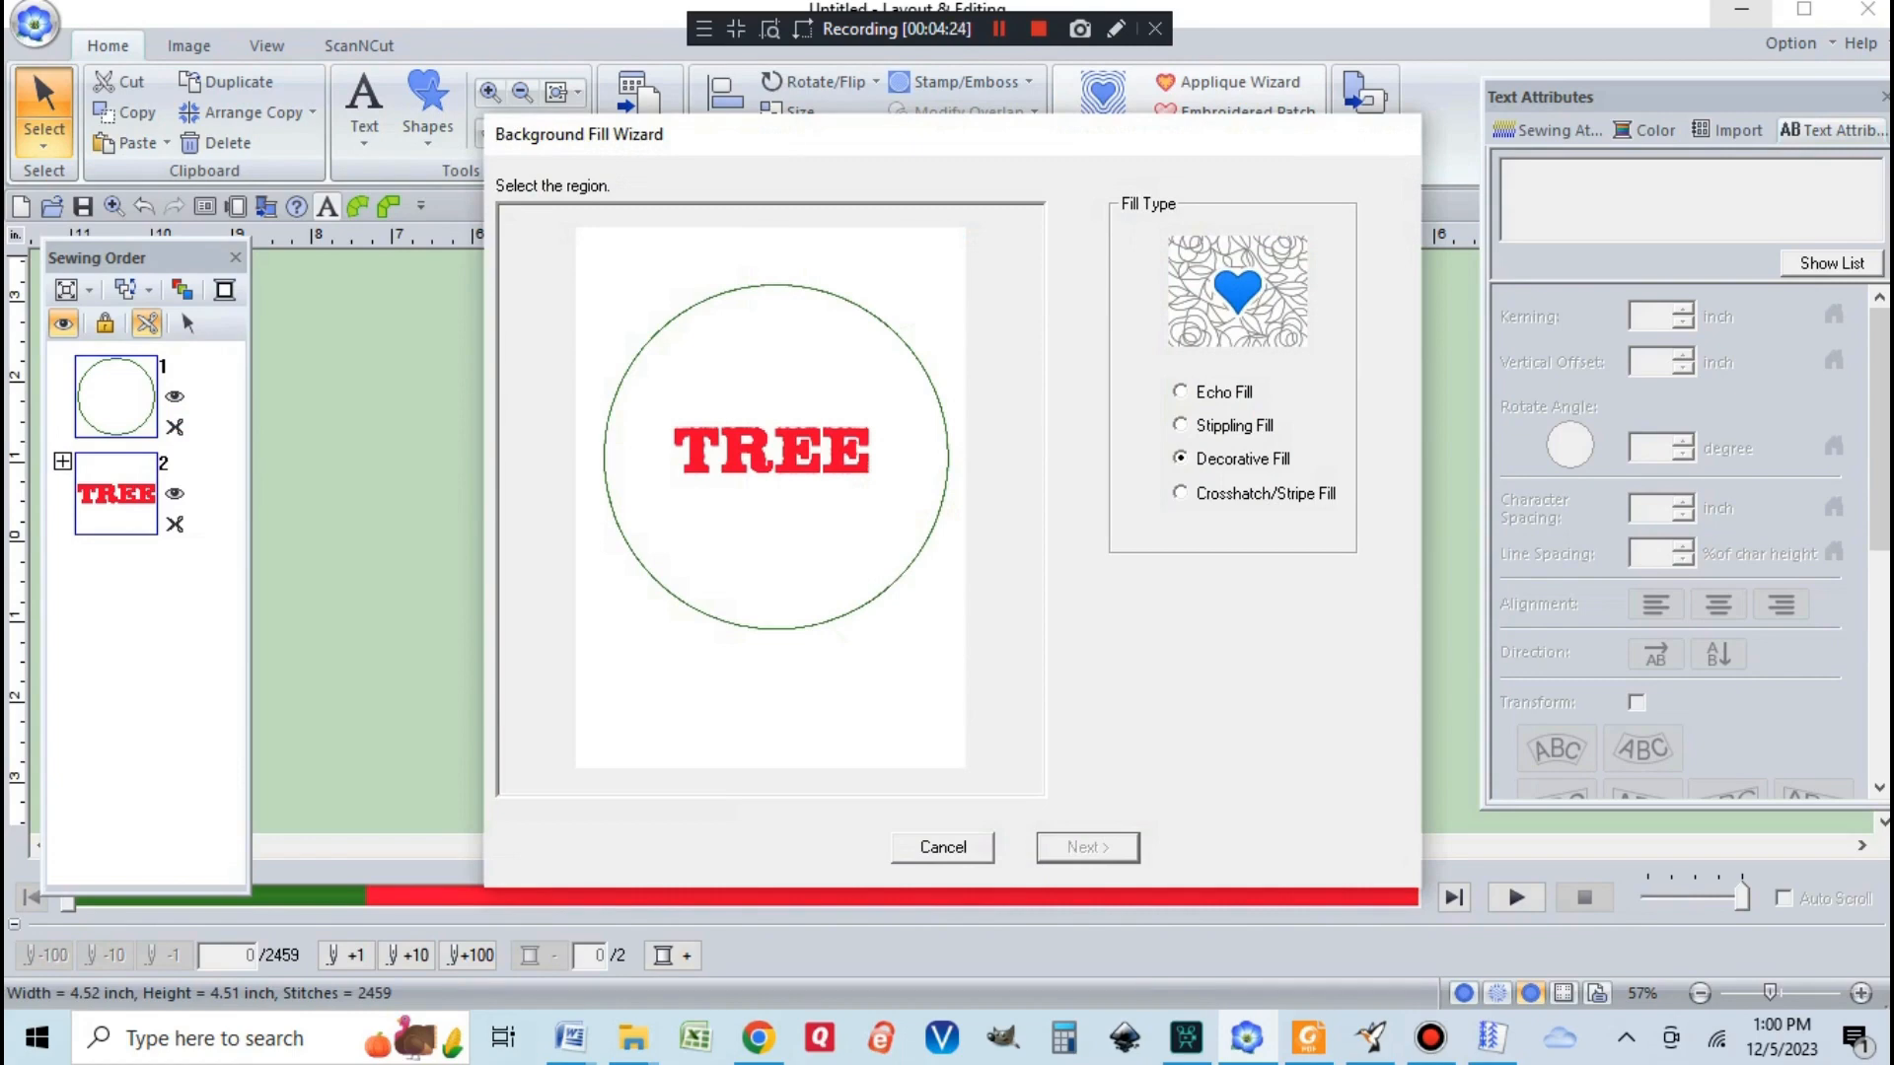
left_click(775, 549)
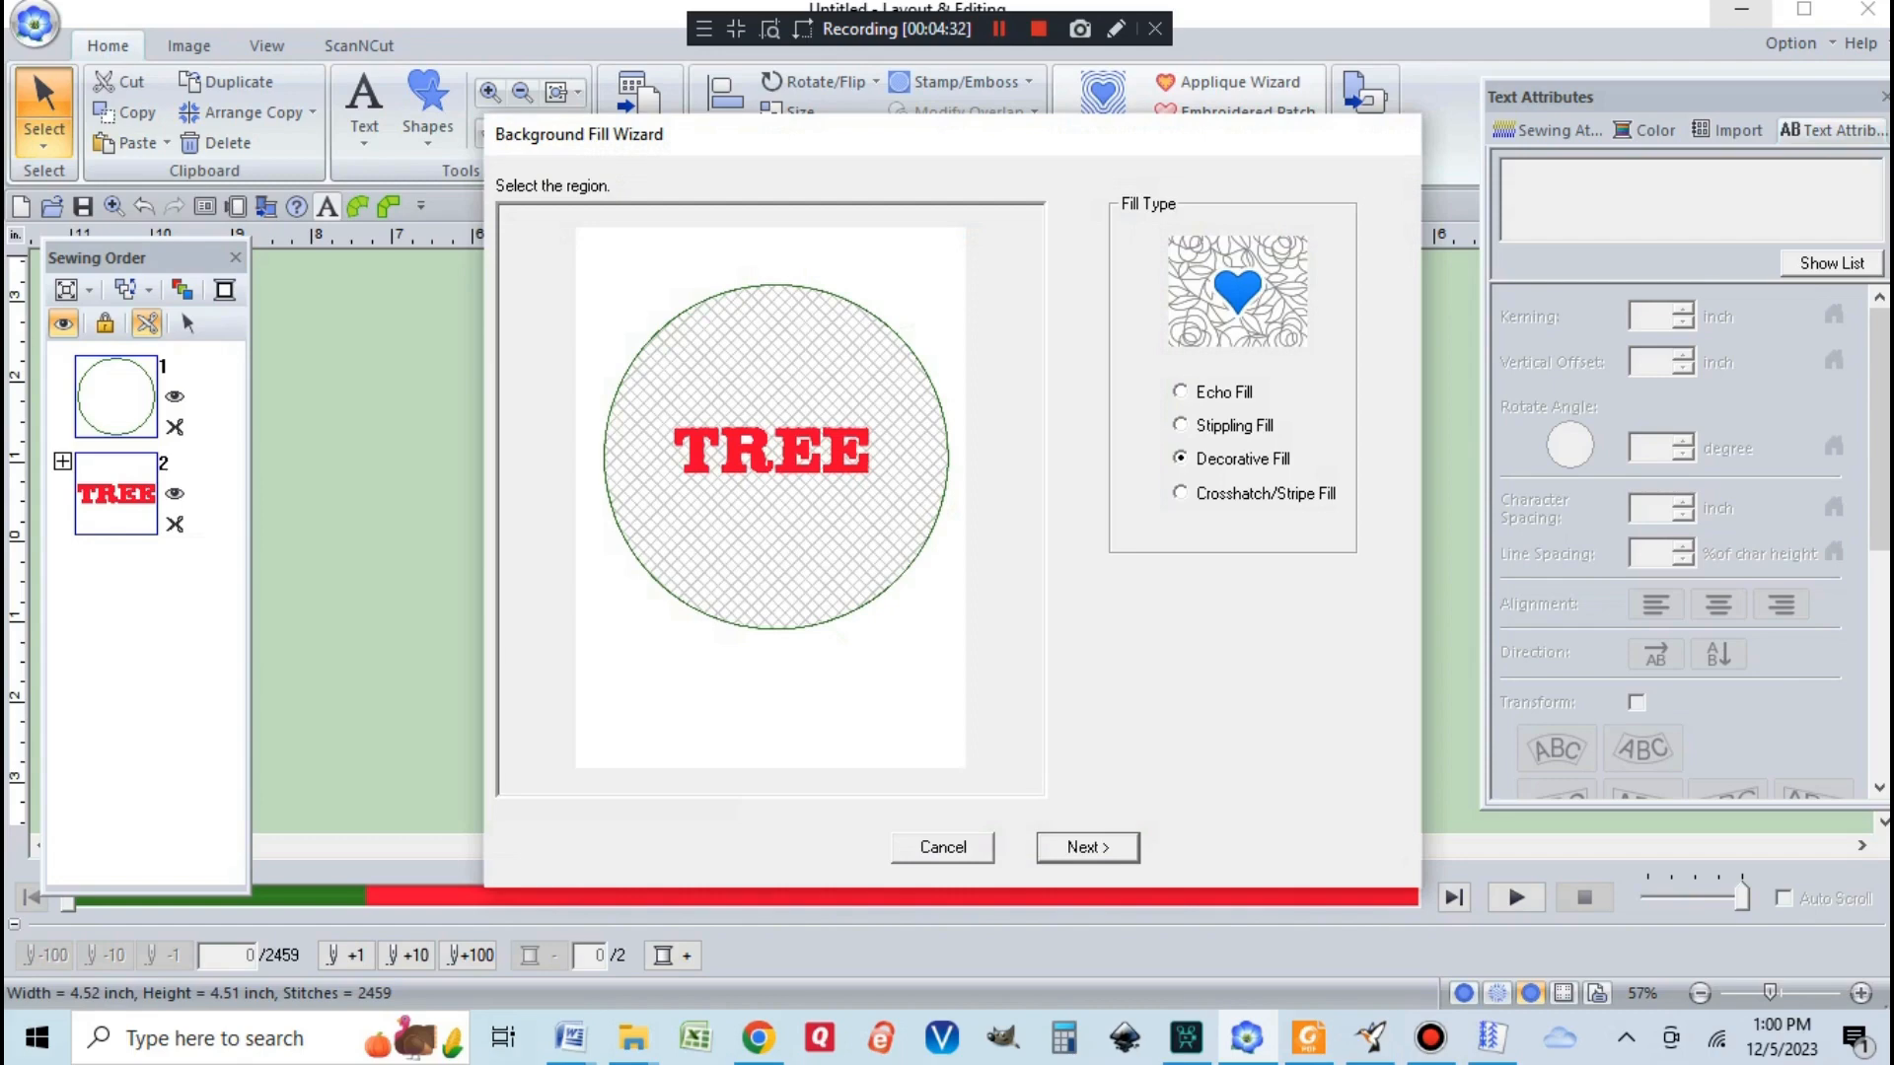
left_click(1088, 848)
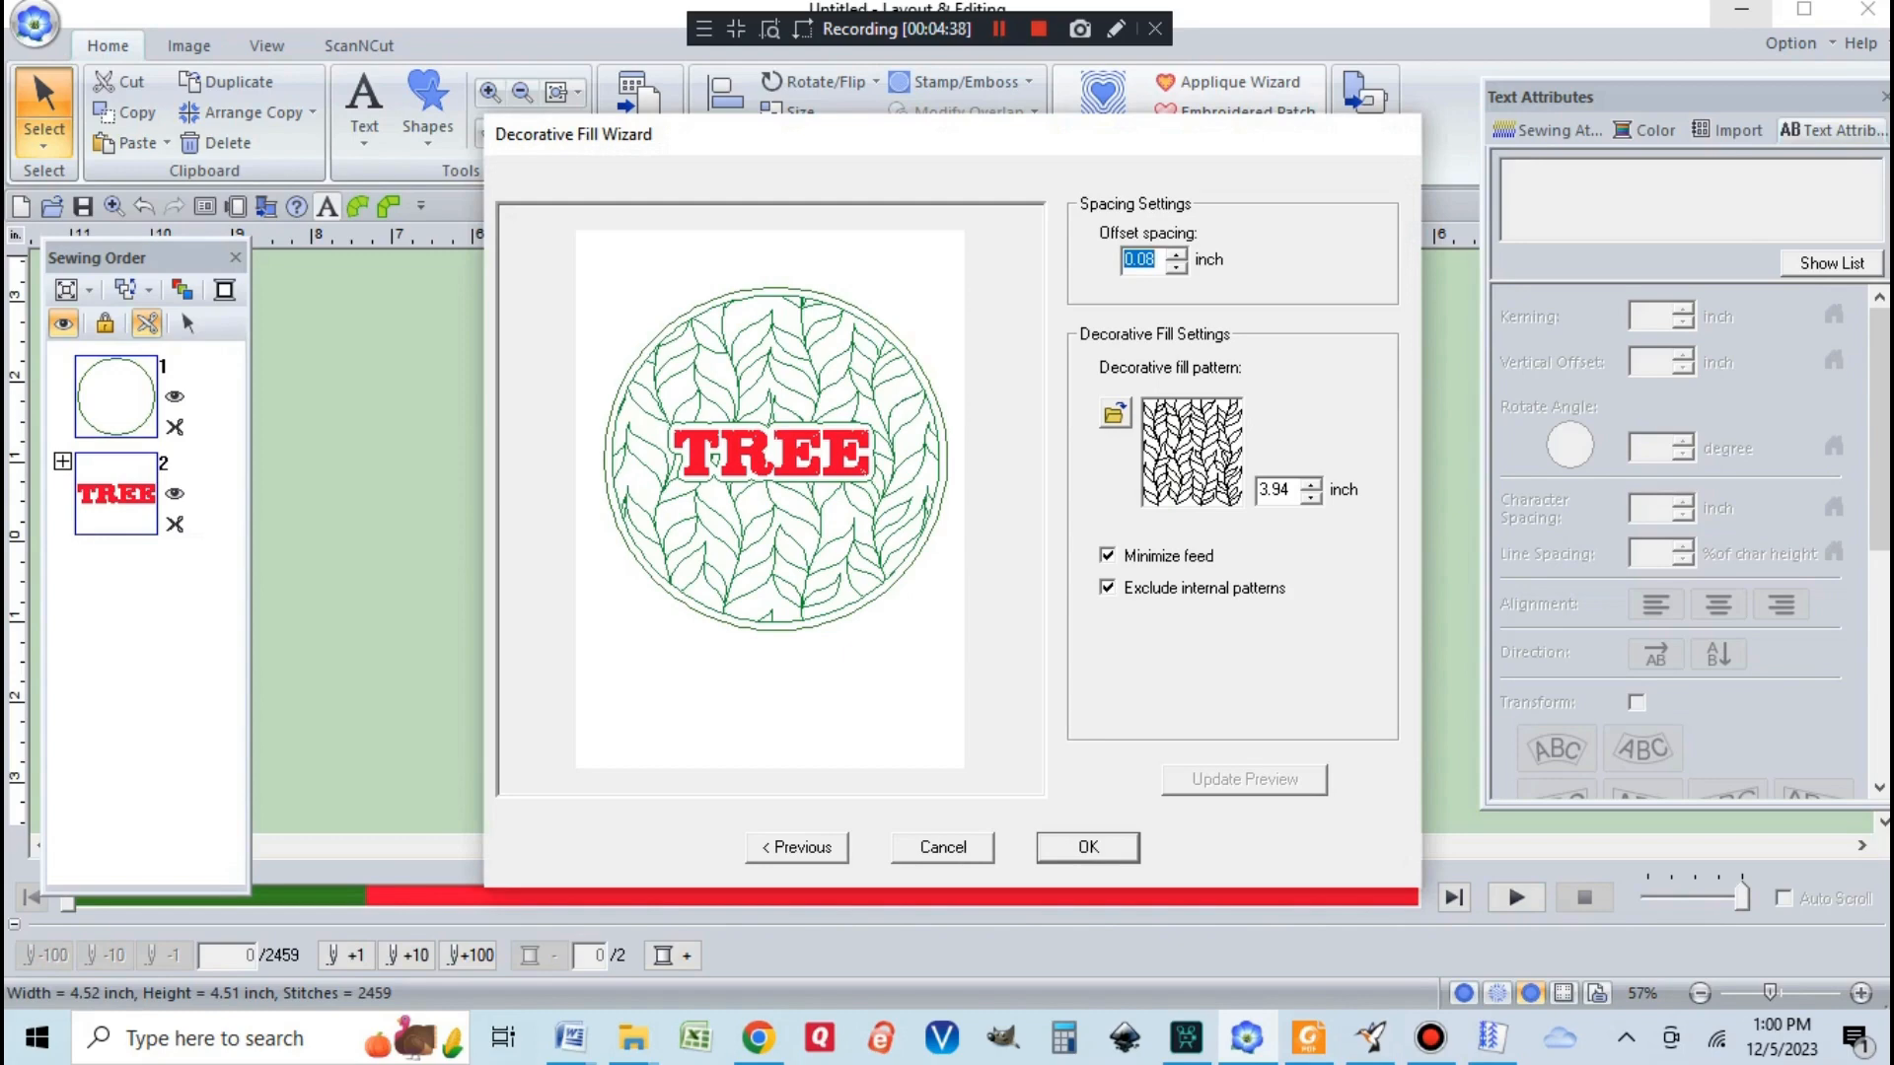
Step: Try an offset spacing of 0.00 inch for the decorative fill and update the preview
type("0.00")
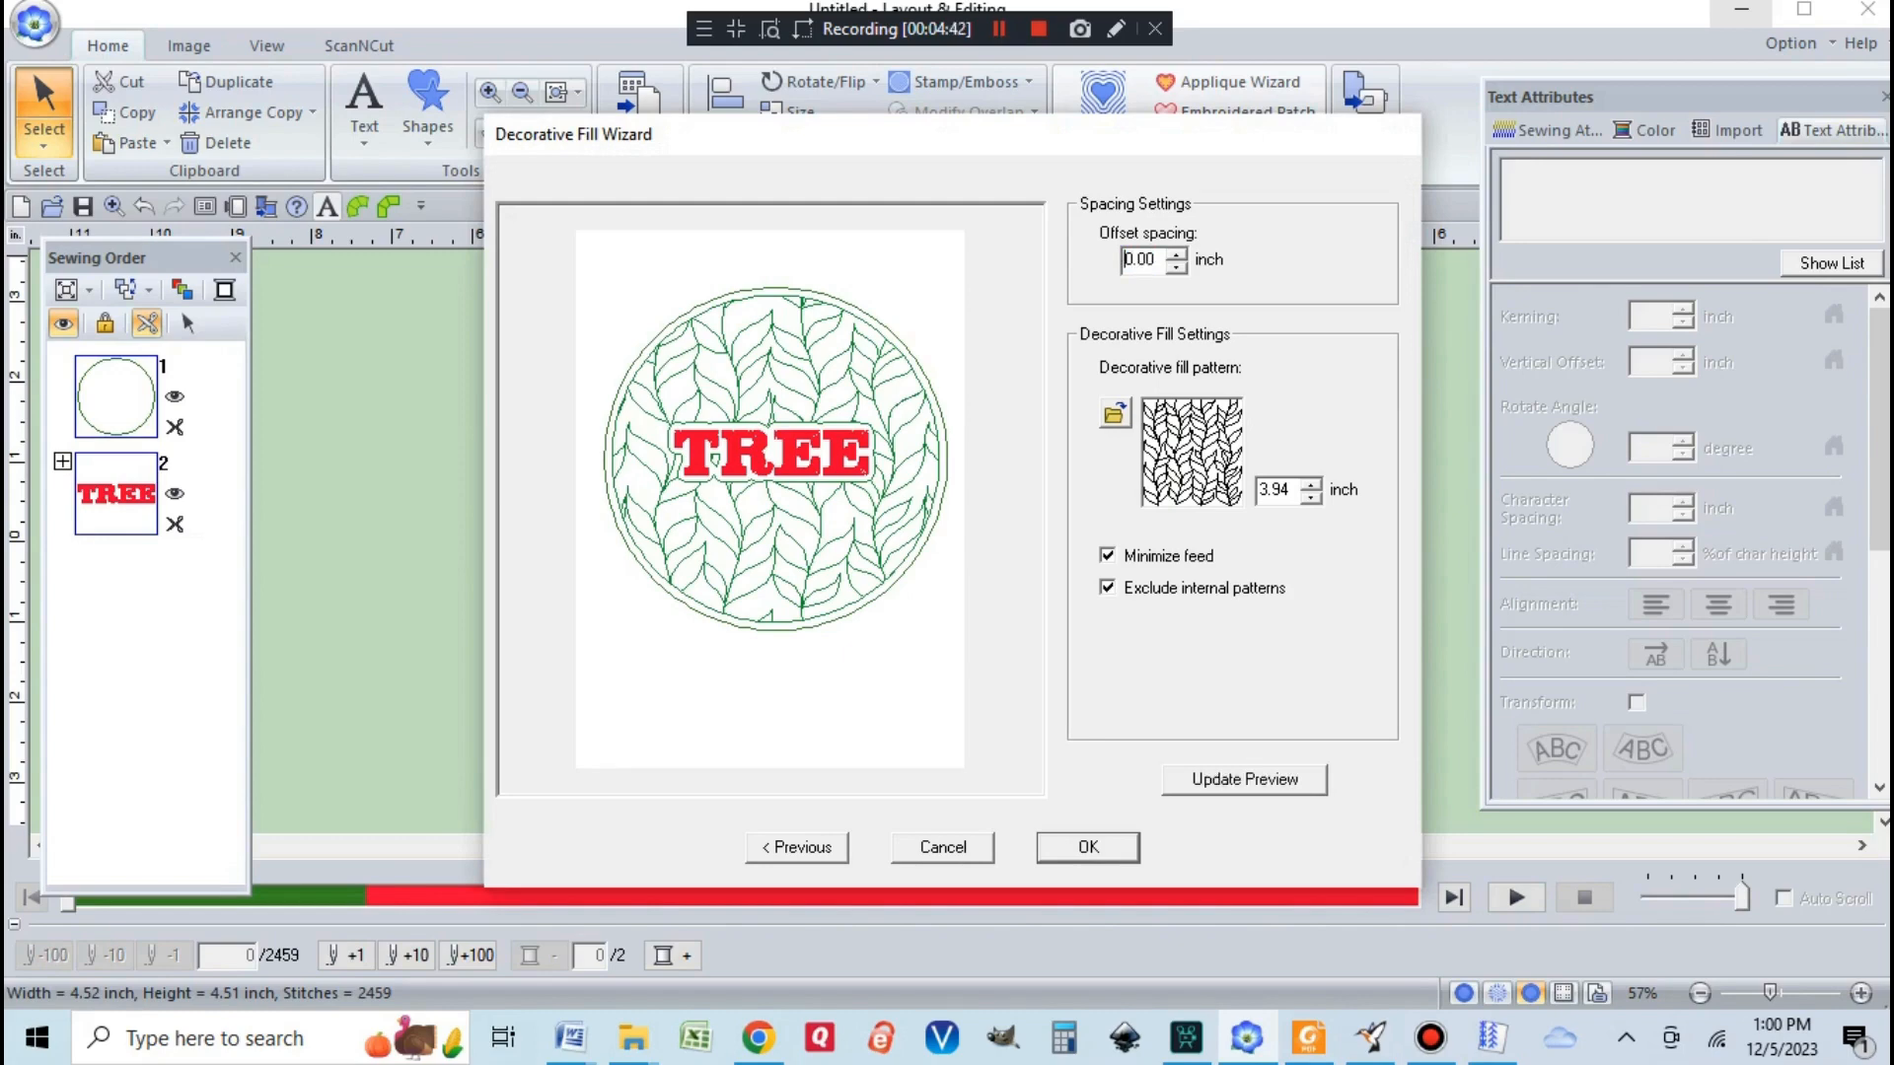
key("Tab")
key("Return")
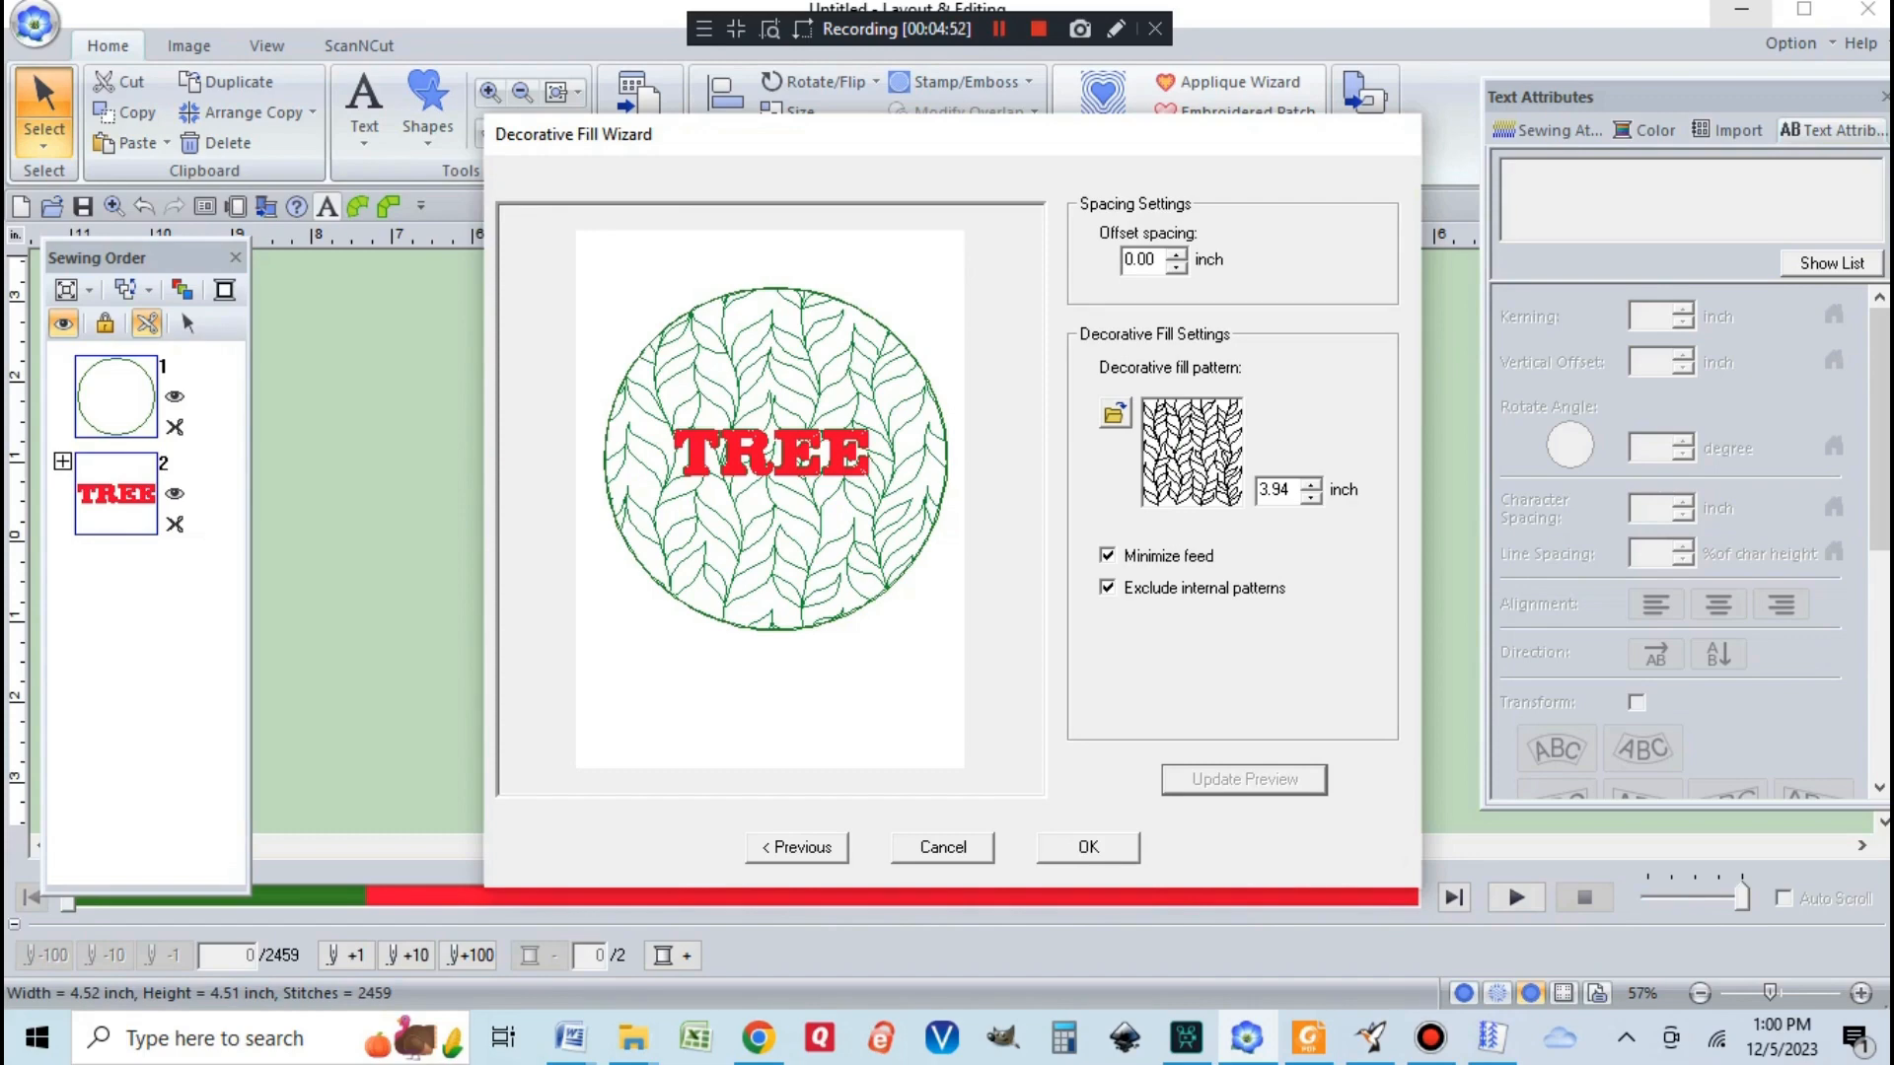
Step: Set the fill's offset spacing to 0.08 inch and choose the 2xtree pattern as the decorative fill
double_click(1140, 261)
type(".08")
left_click(1115, 413)
left_click(1361, 346)
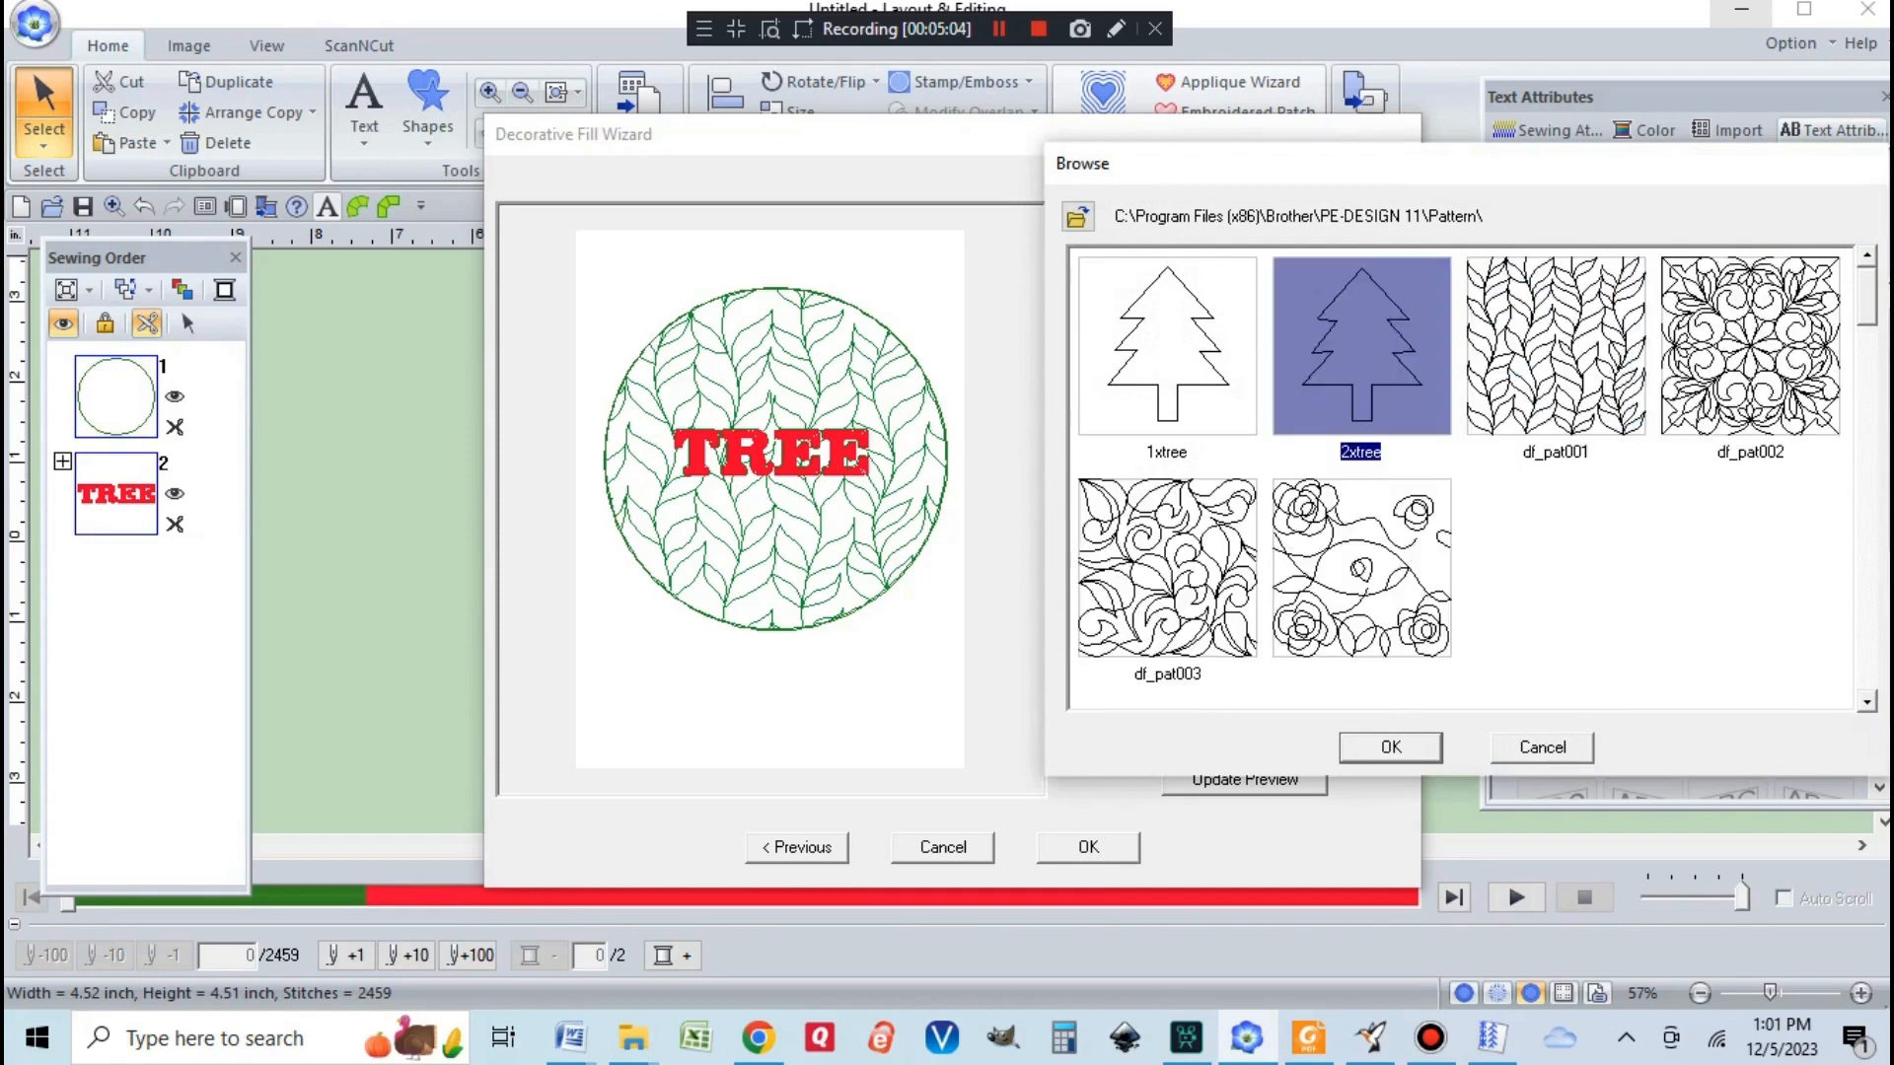
key("Return")
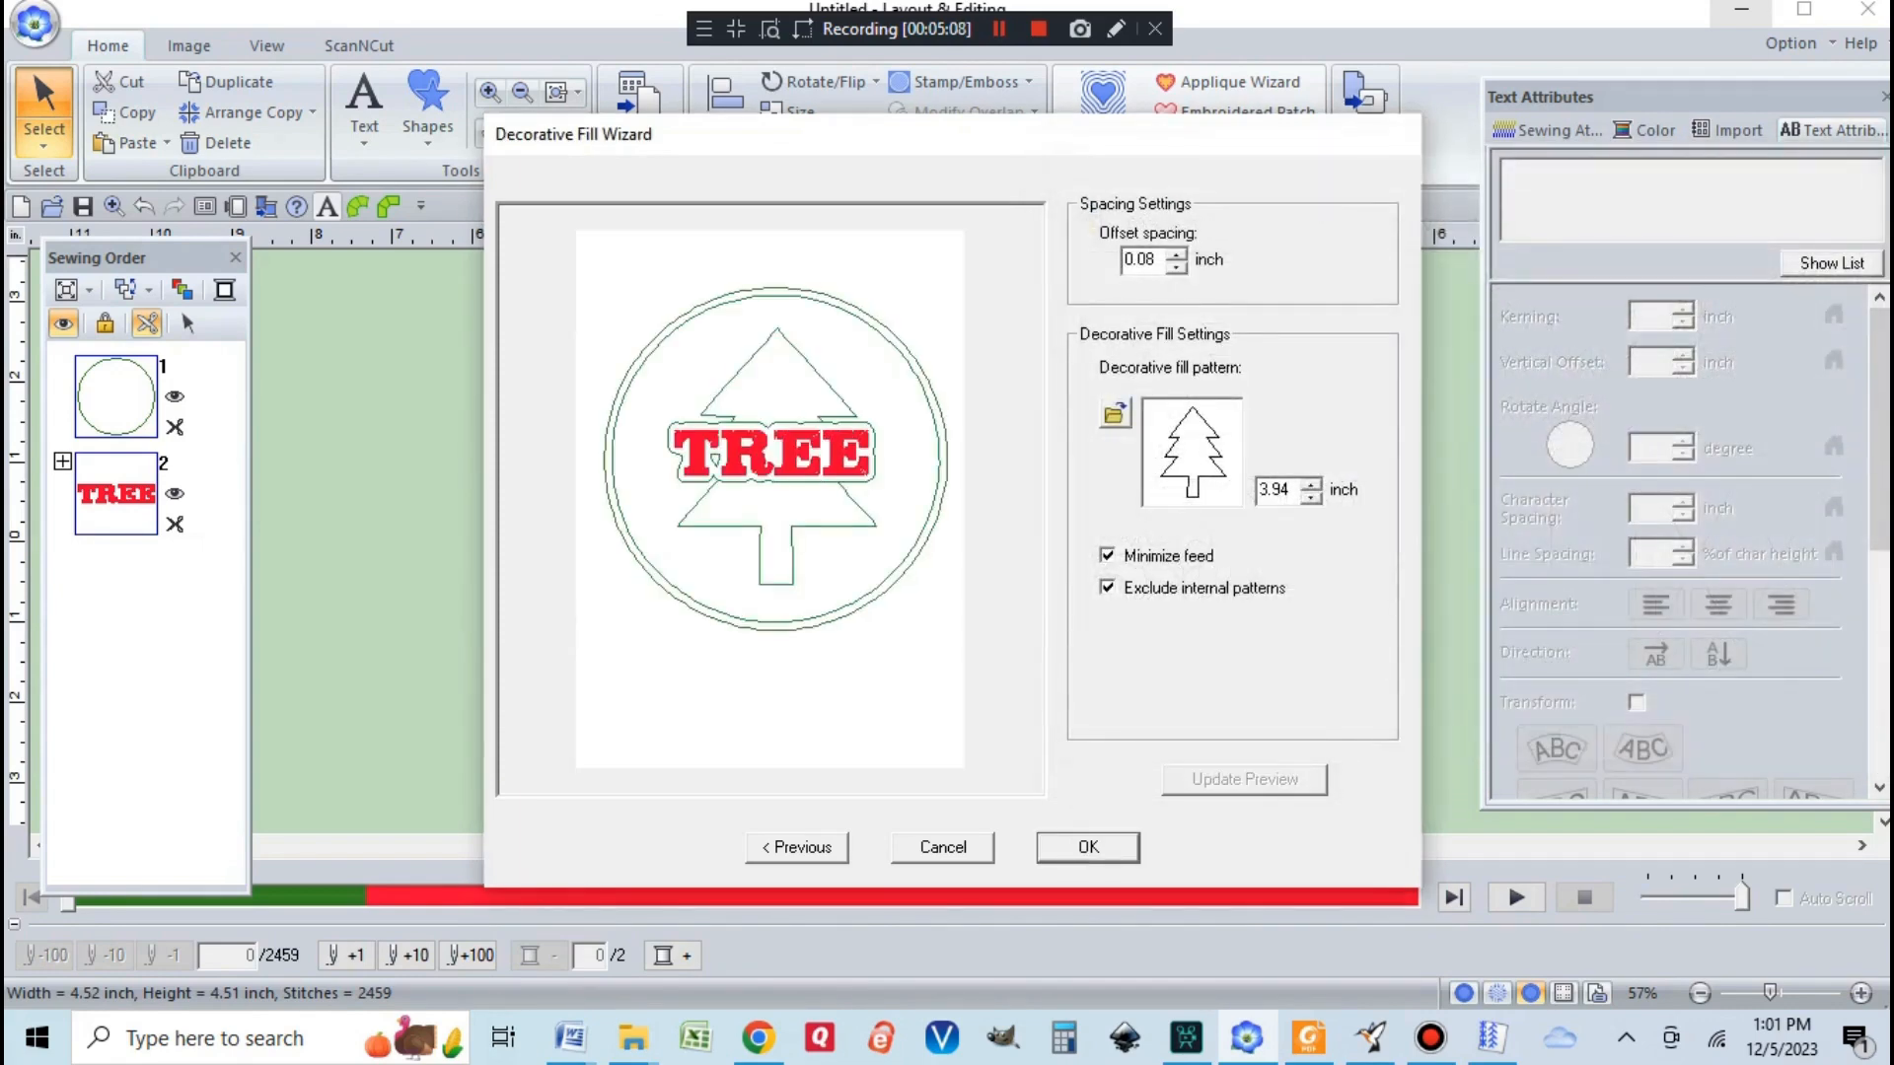
Step: Set the decorative fill pattern size to 0.50 inch, update the preview and apply the fill
key("Tab")
key("Tab")
type(".50")
key("Return")
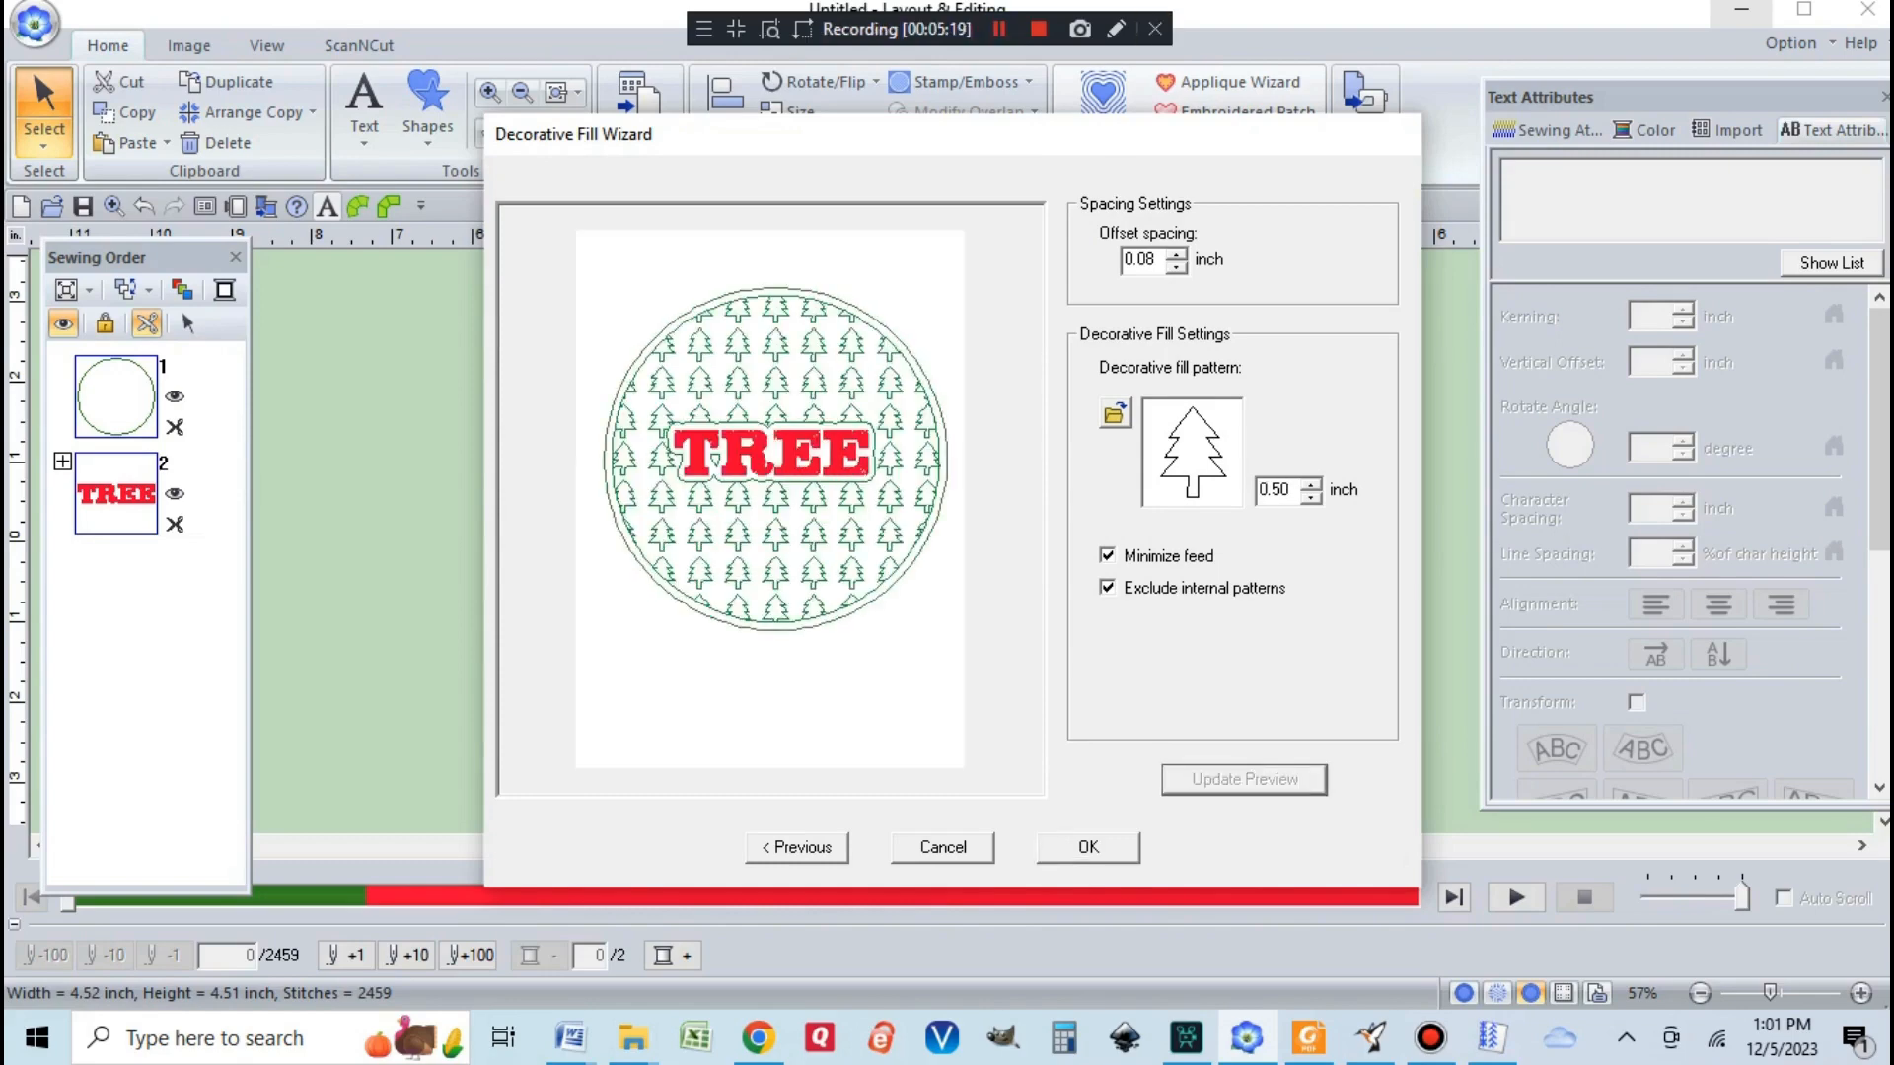
left_click(999, 29)
left_click(999, 28)
left_click(1088, 847)
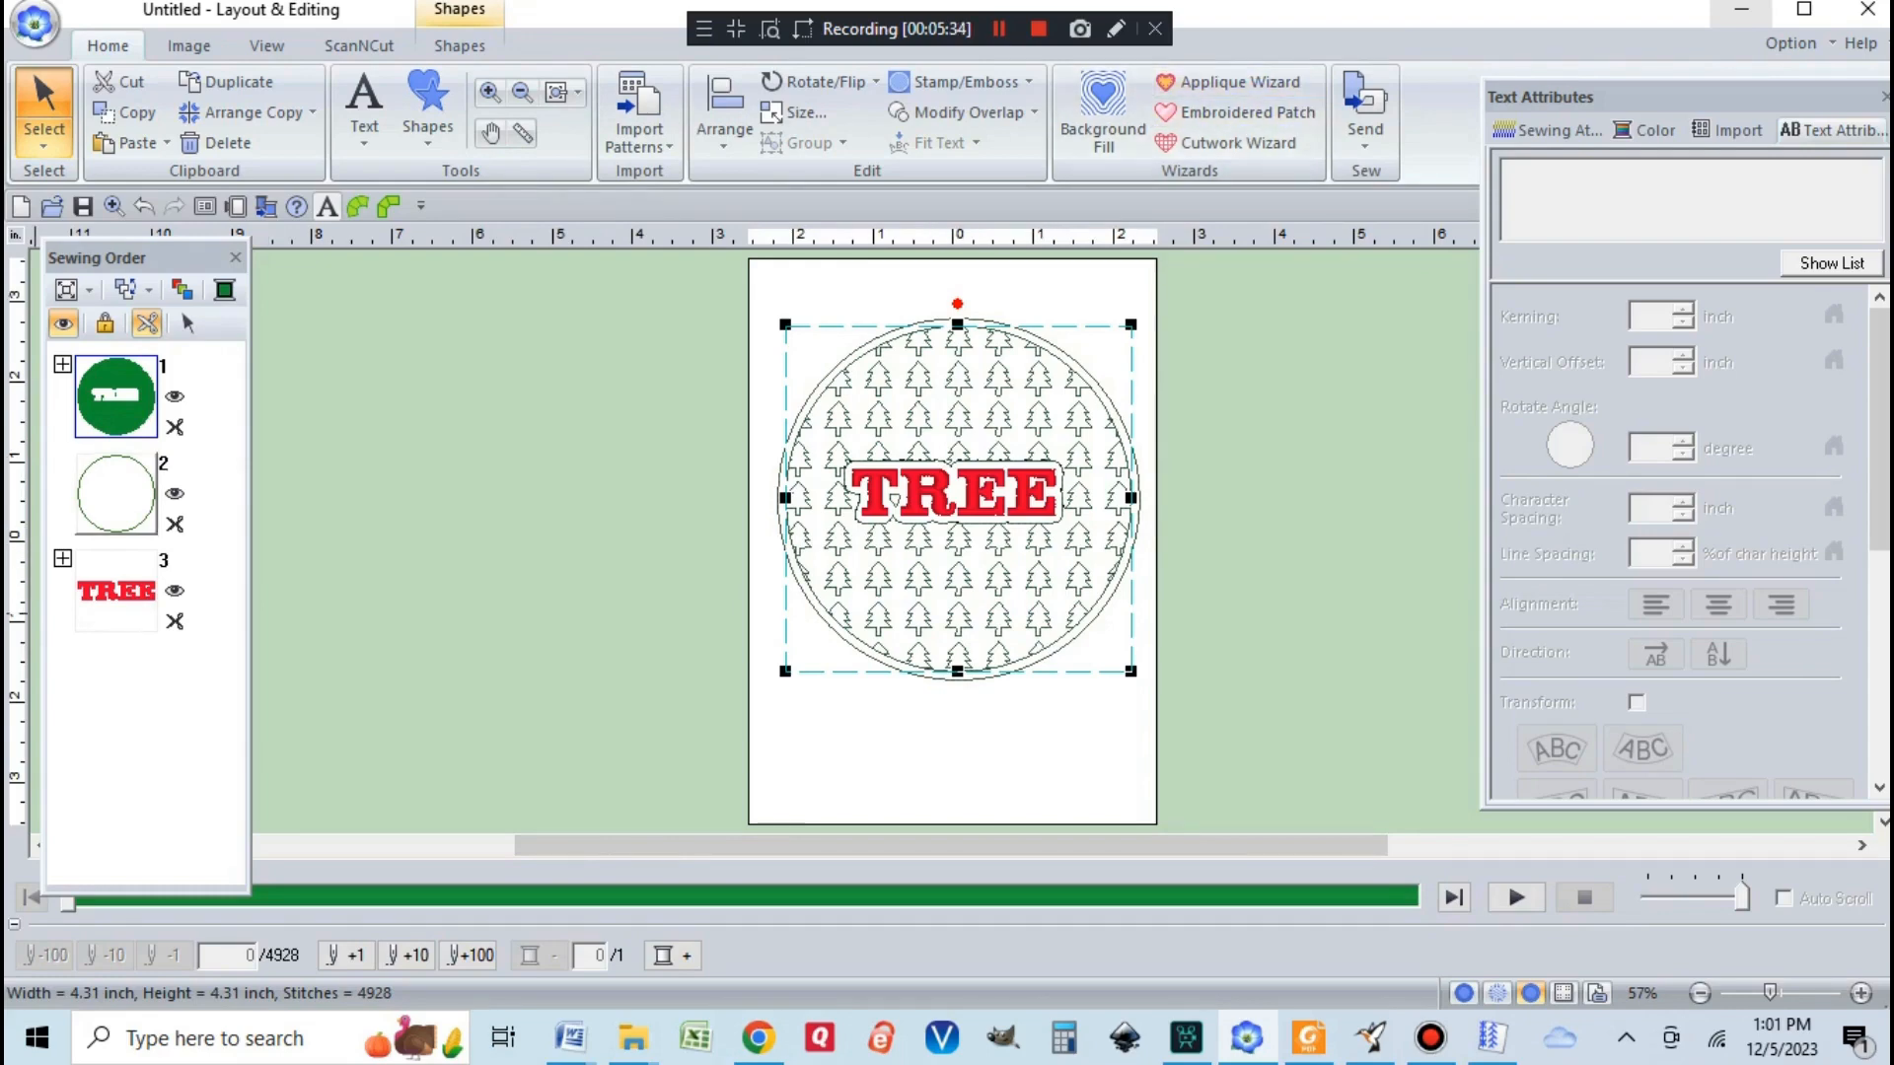
Step: Copy the outer circle and paste the duplicate in place at the end of the sewing order
left_click(117, 493)
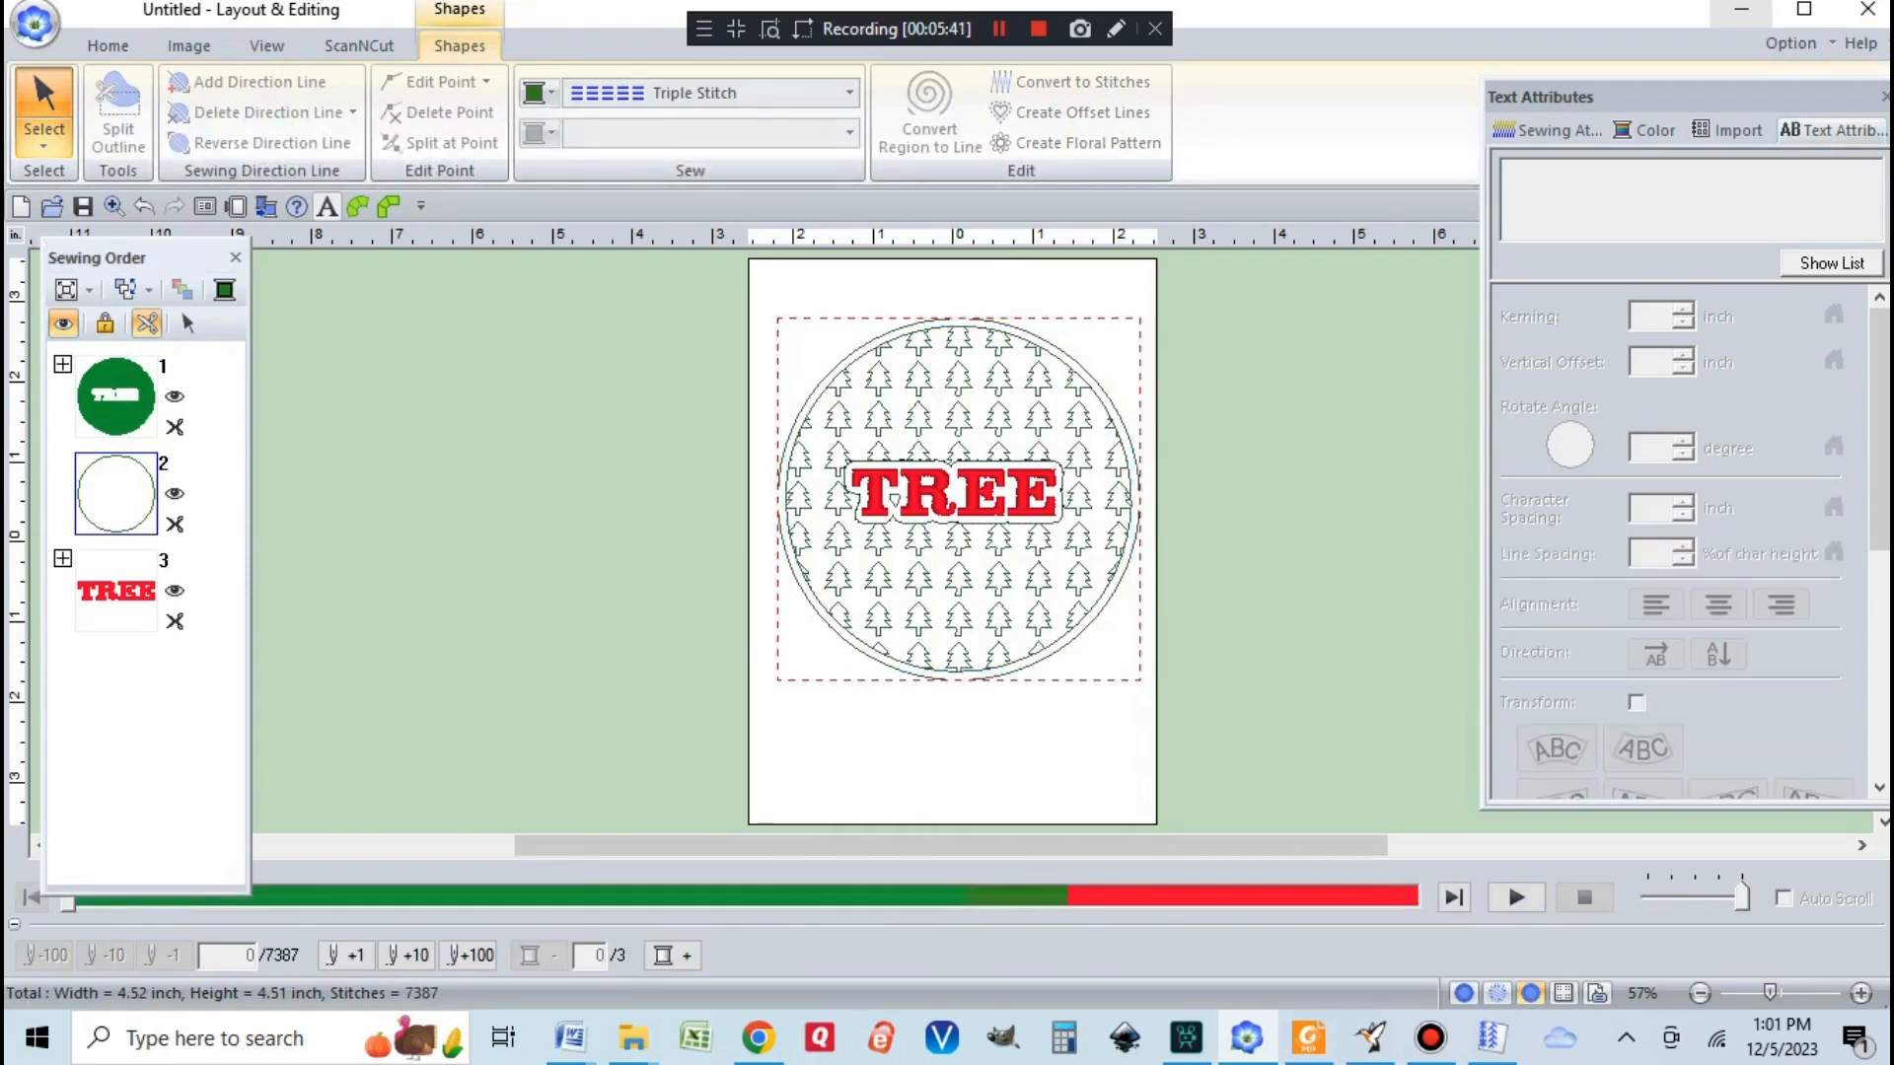
right_click(107, 516)
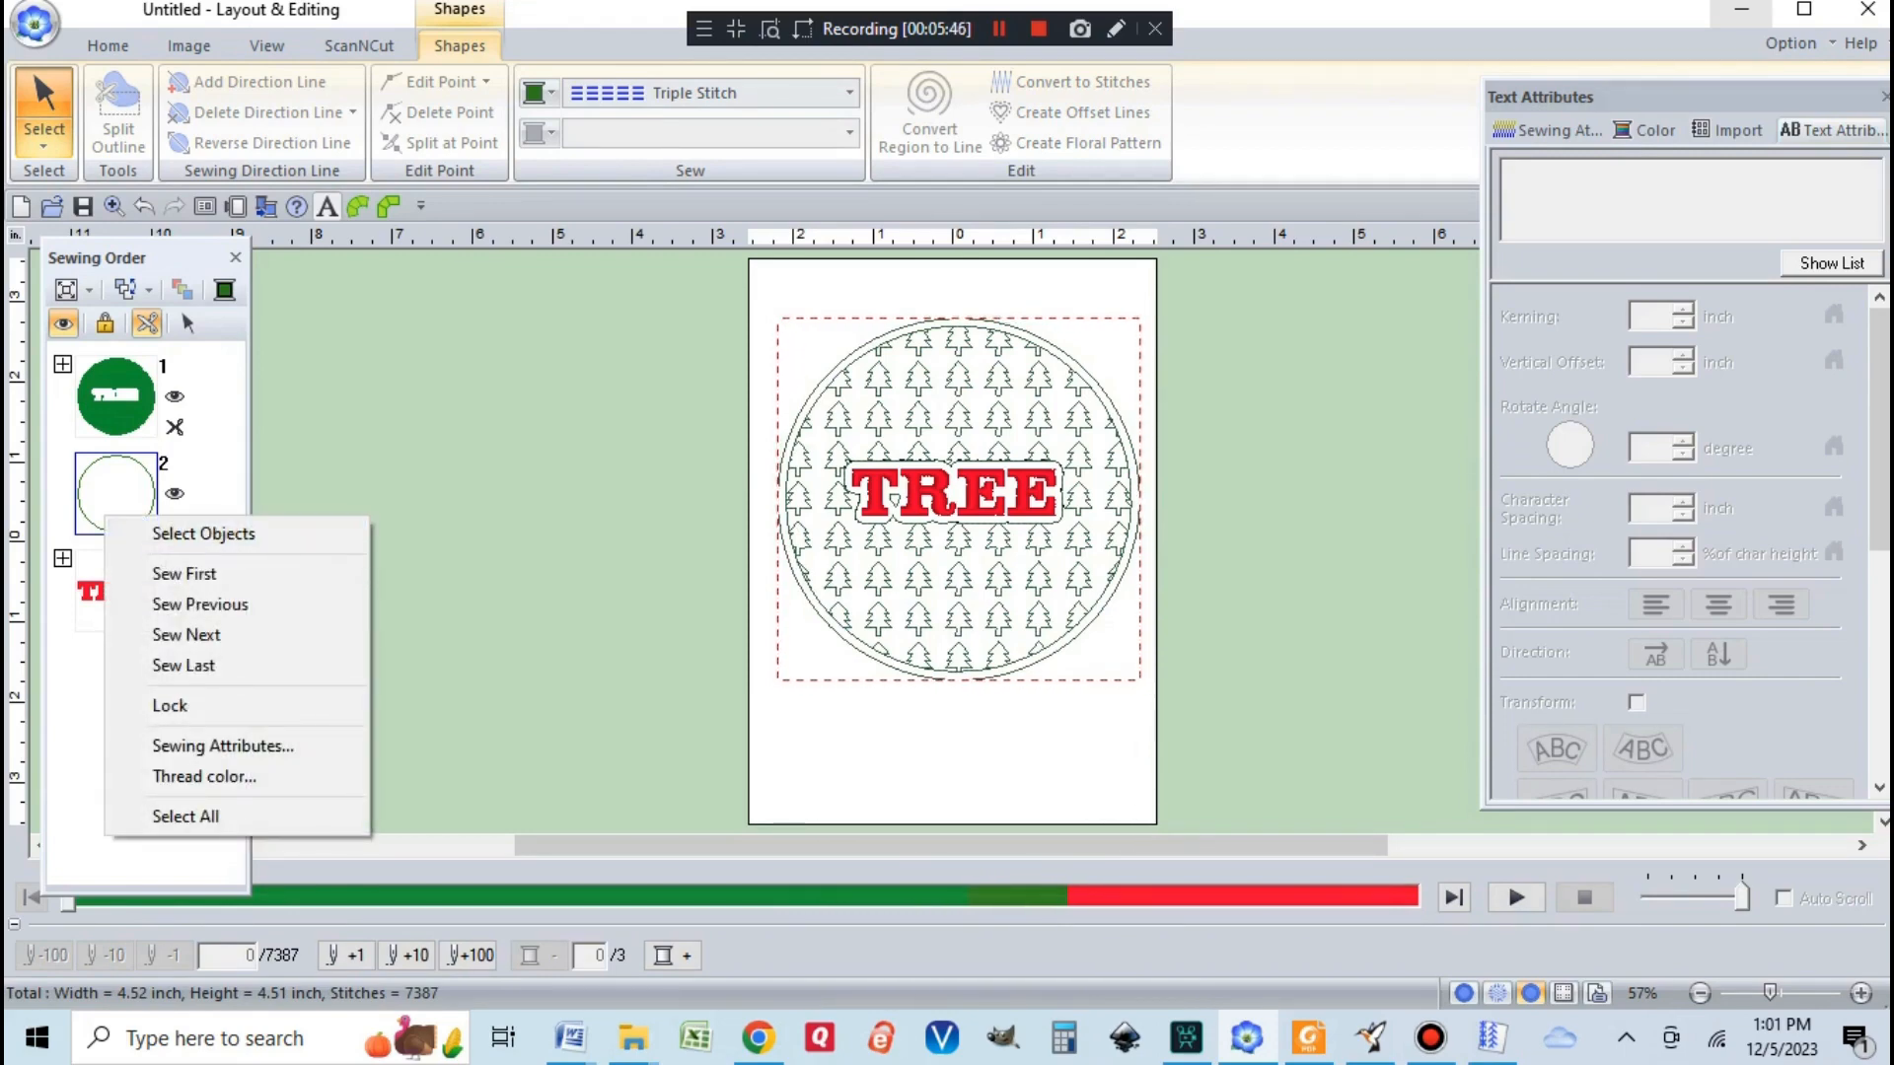
left_click(107, 45)
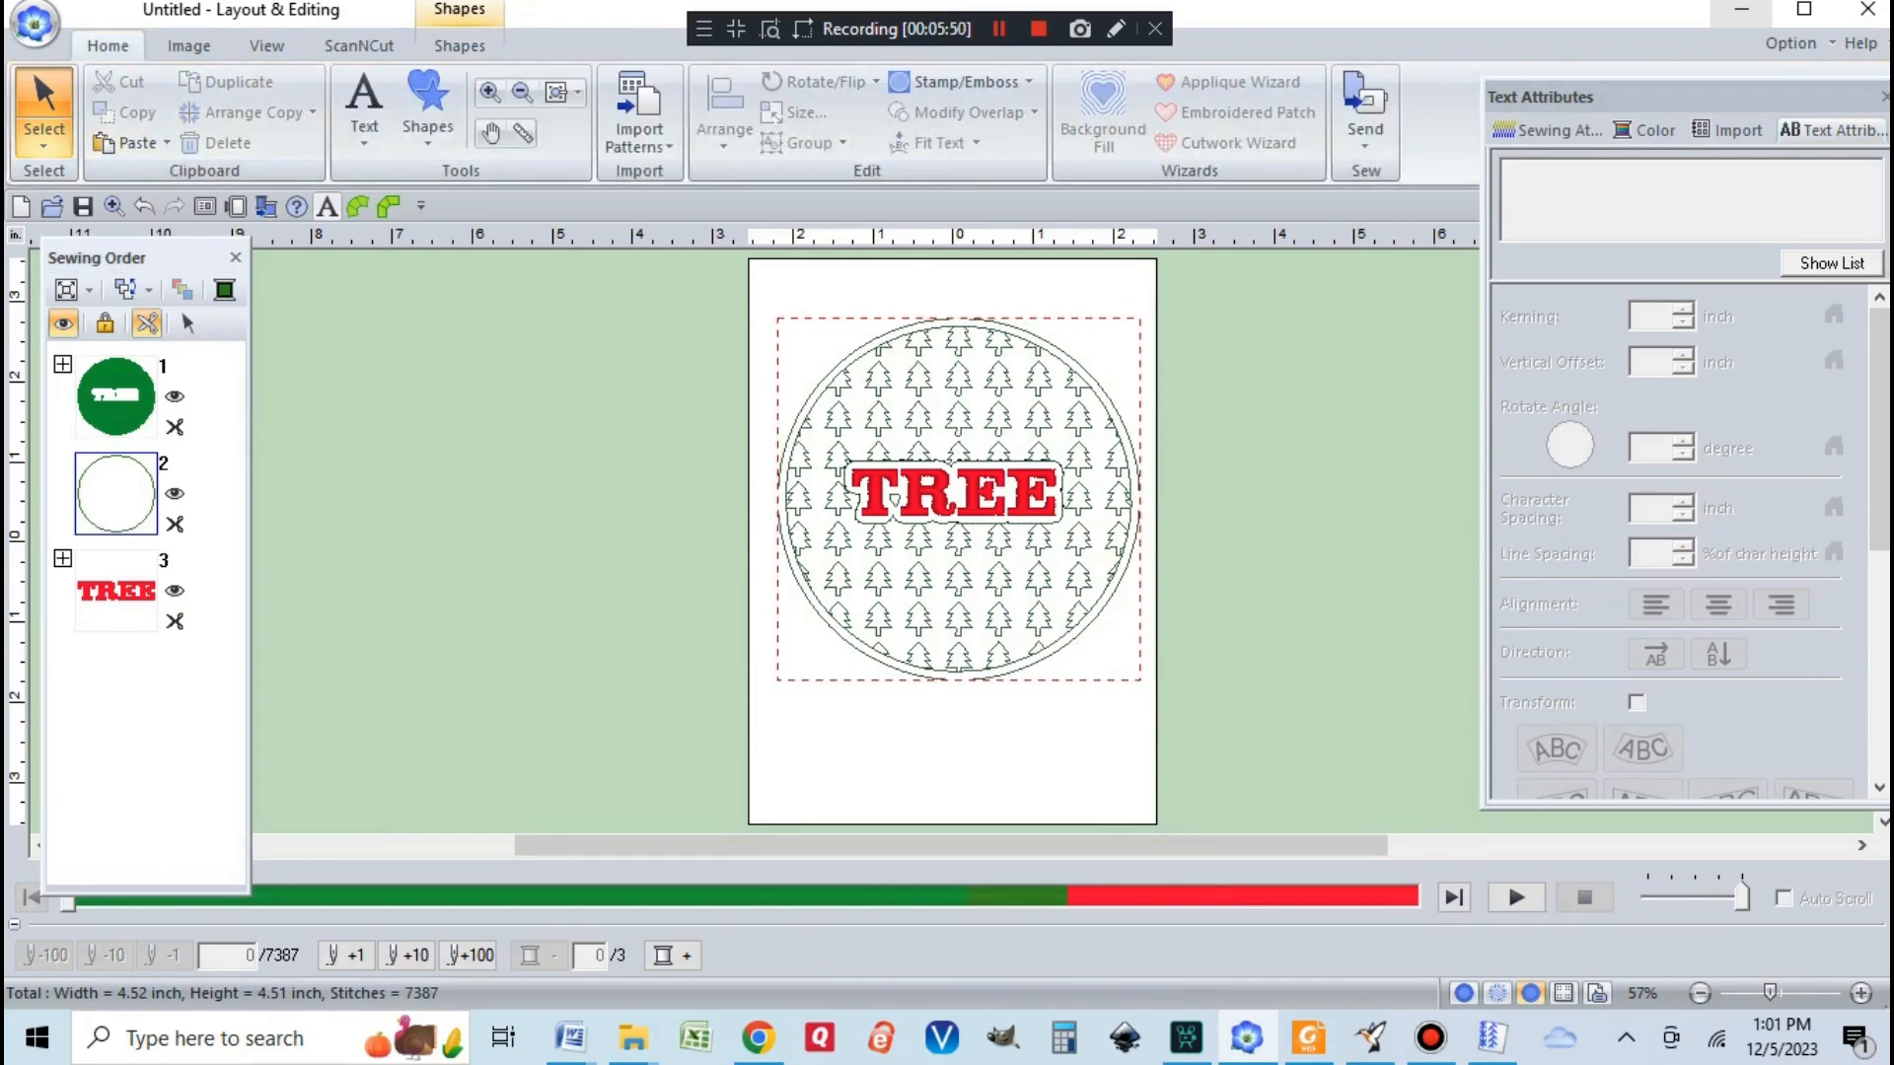
right_click(97, 493)
left_click(196, 510)
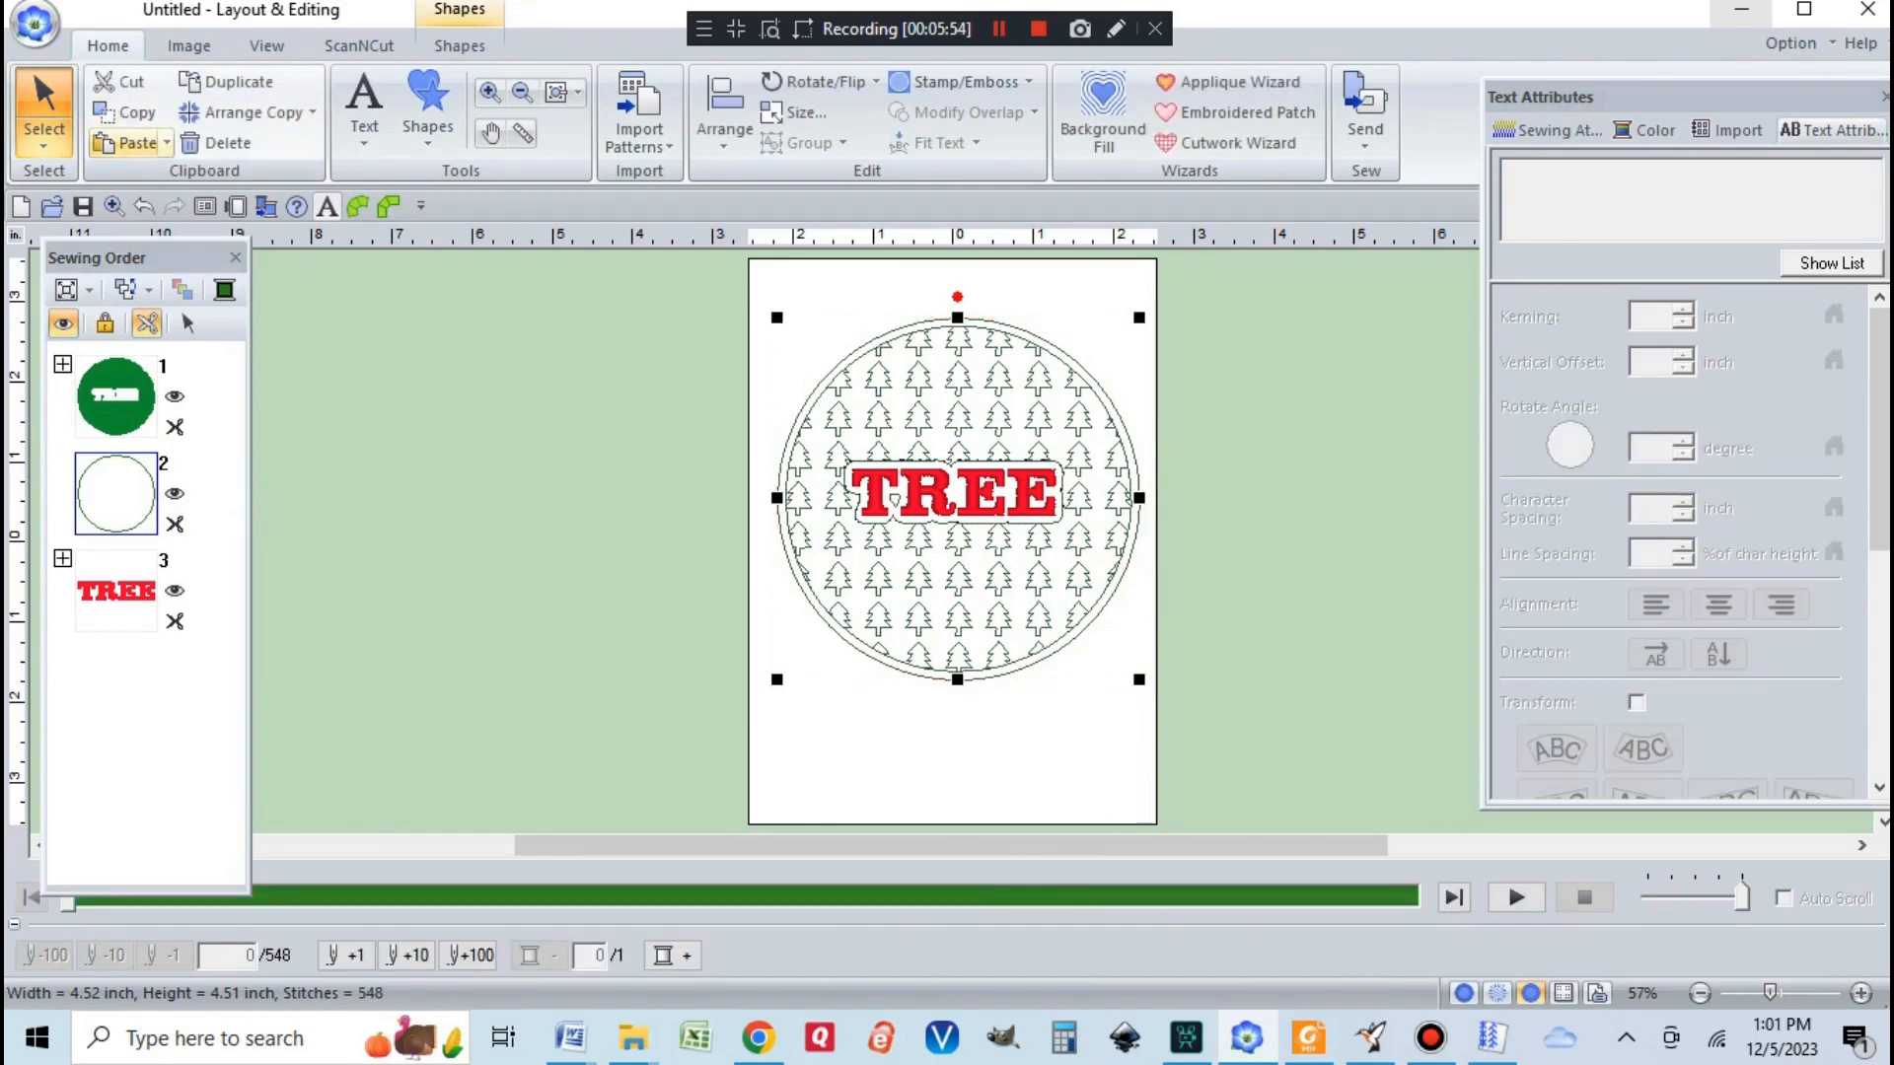
left_click(126, 143)
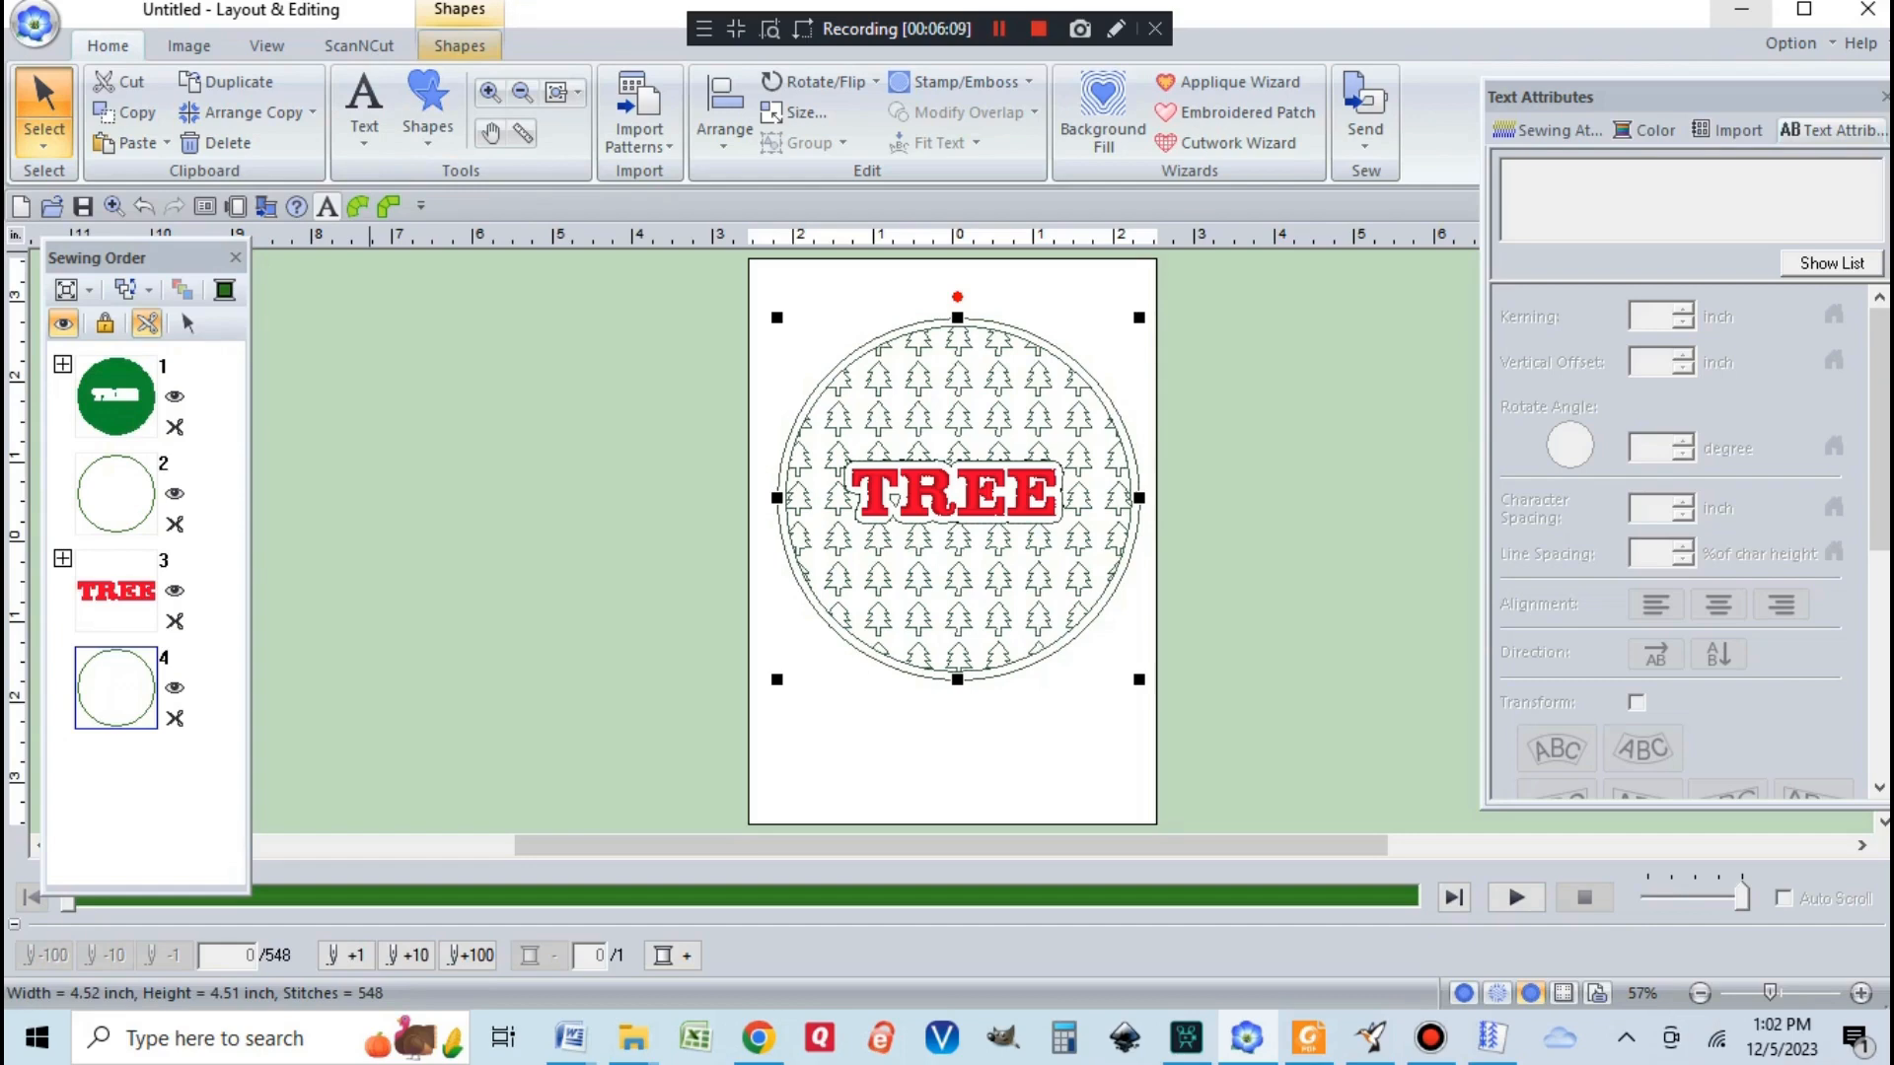
Step: Change the pasted circle's line to Running Stitch and set its thread color to black
right_click(111, 671)
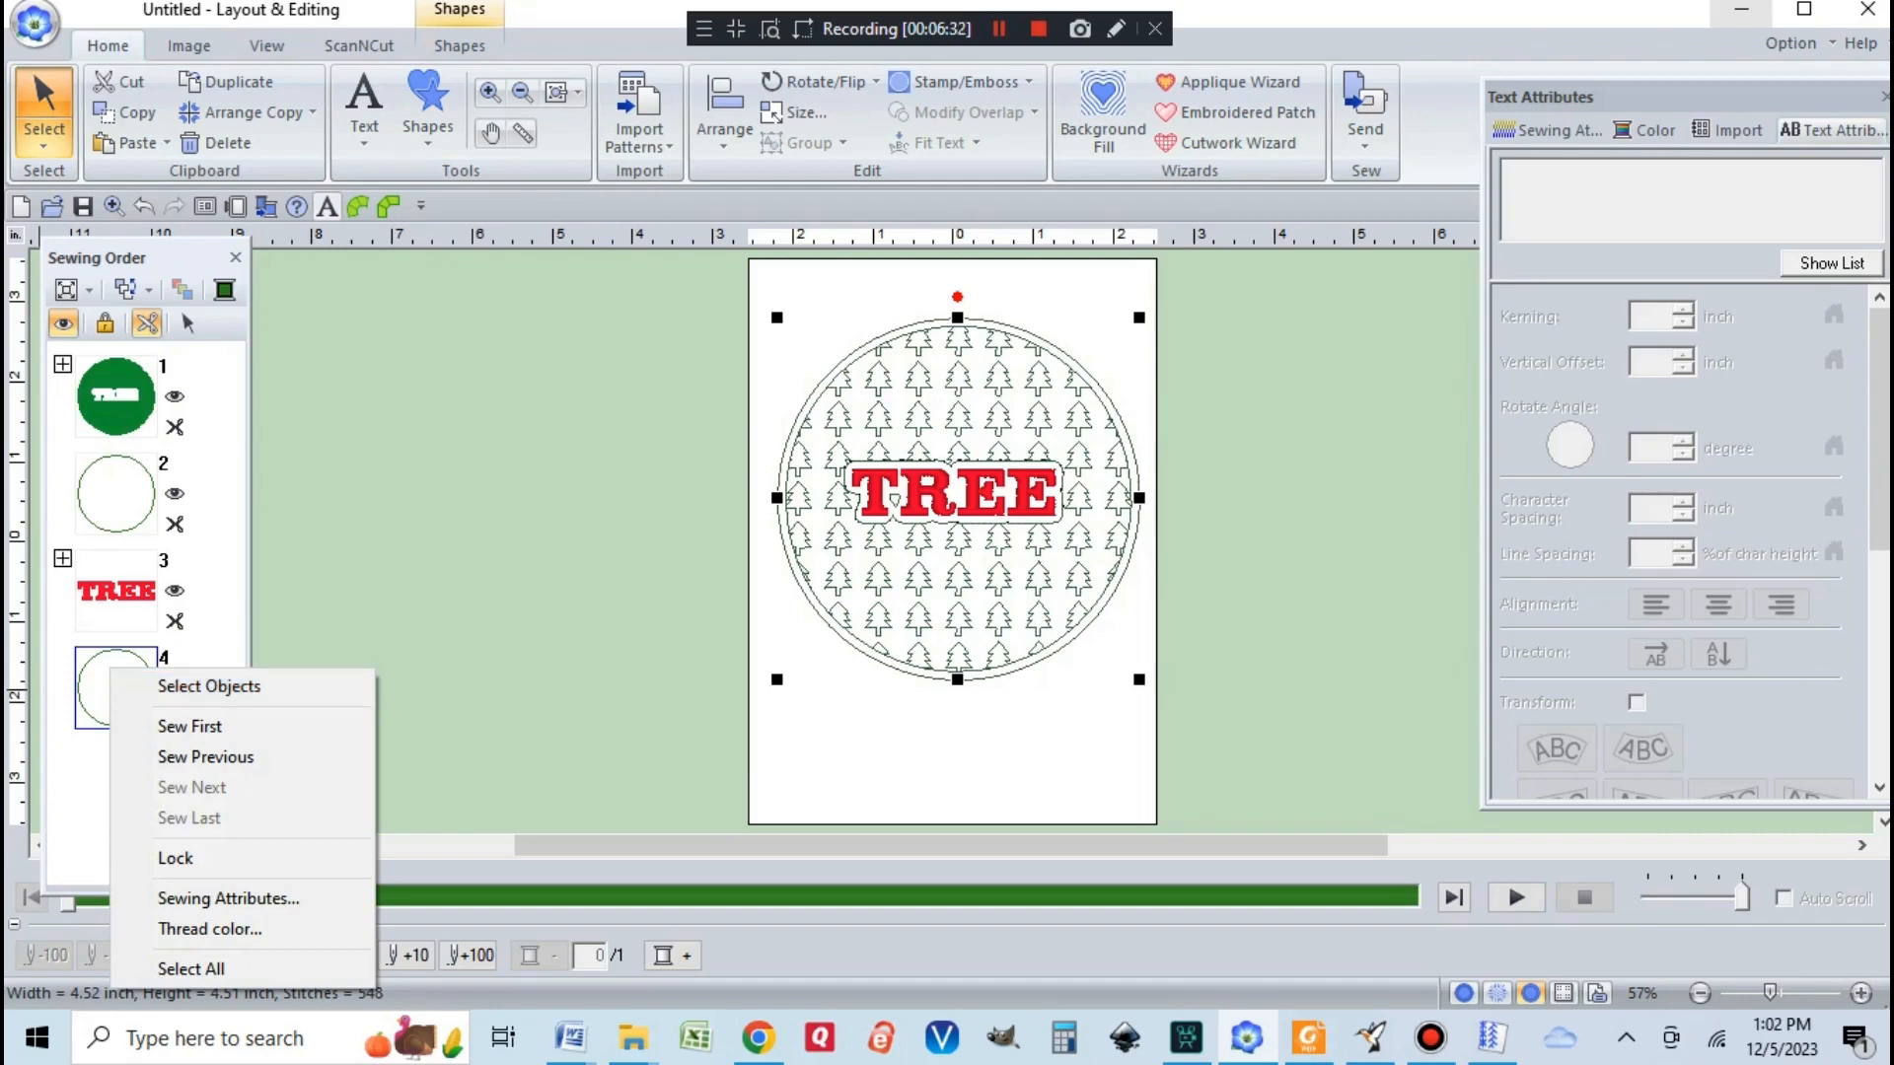
left_click(209, 686)
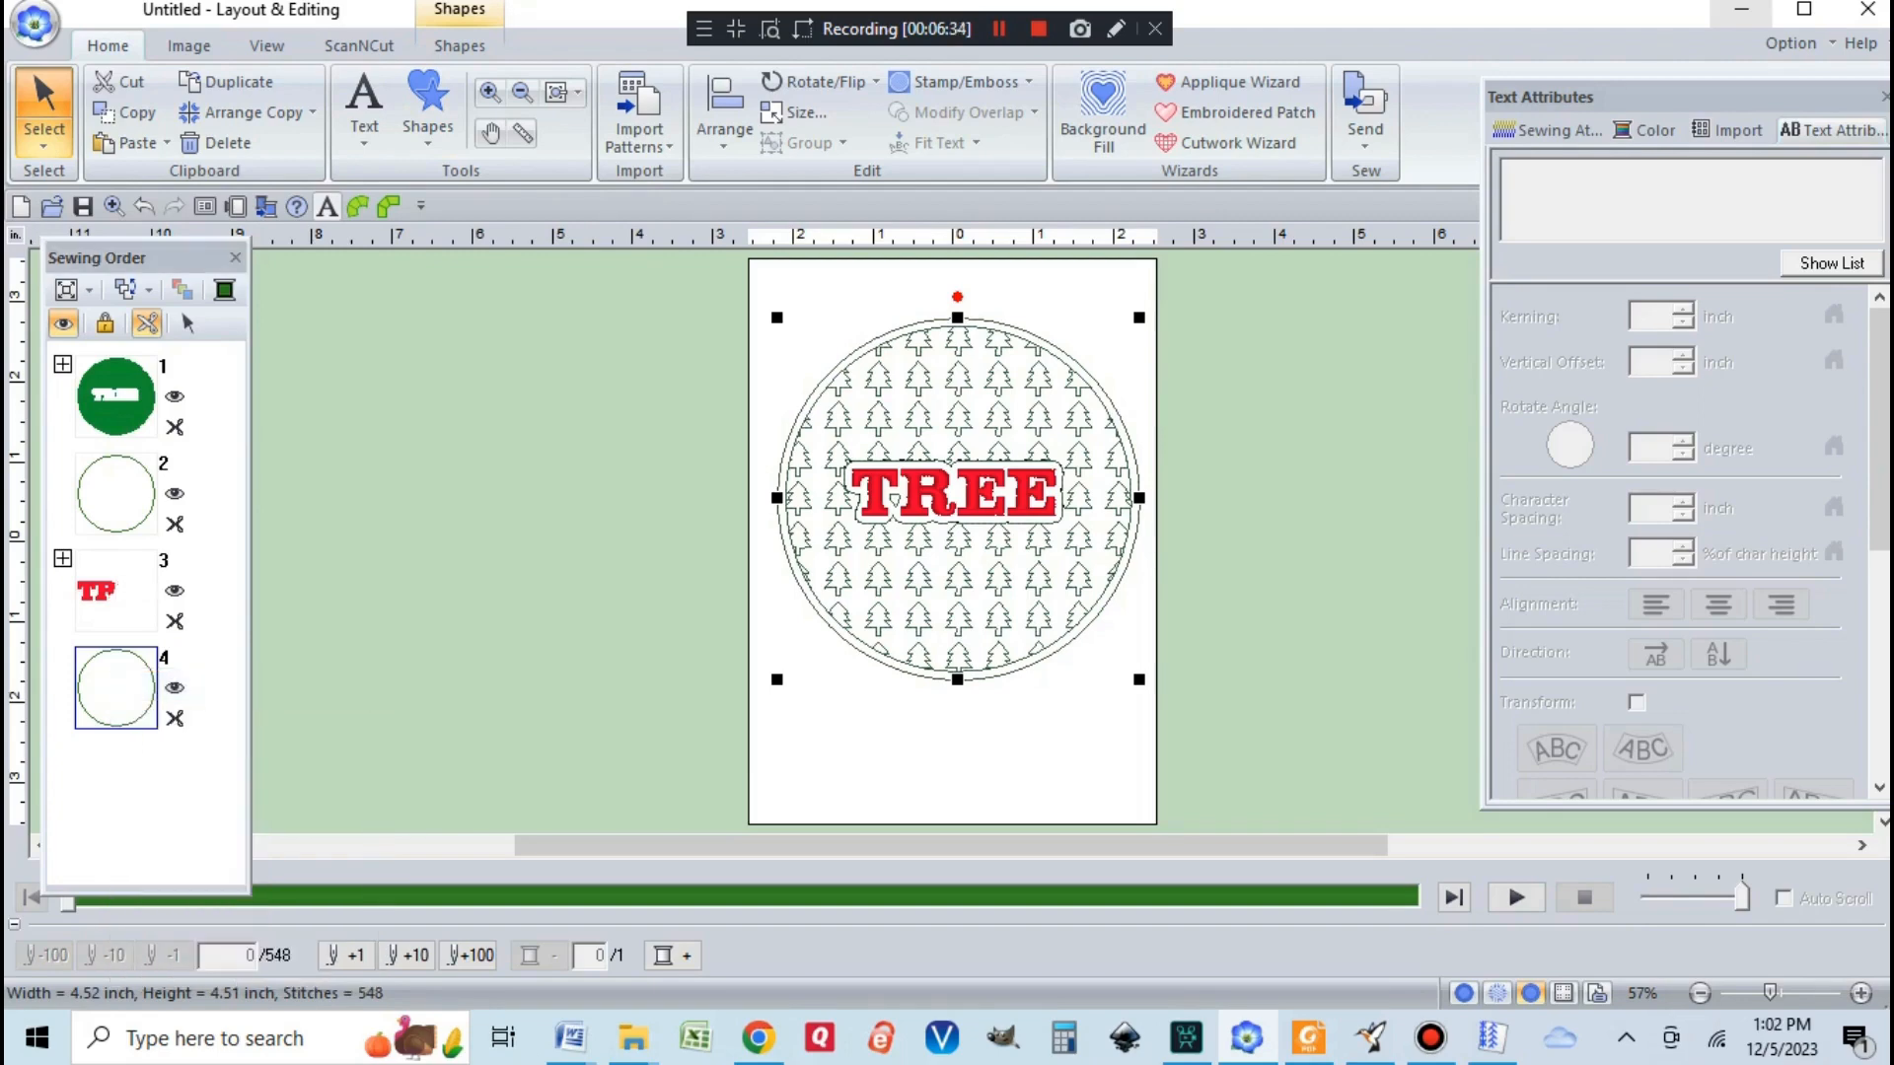
left_click(460, 45)
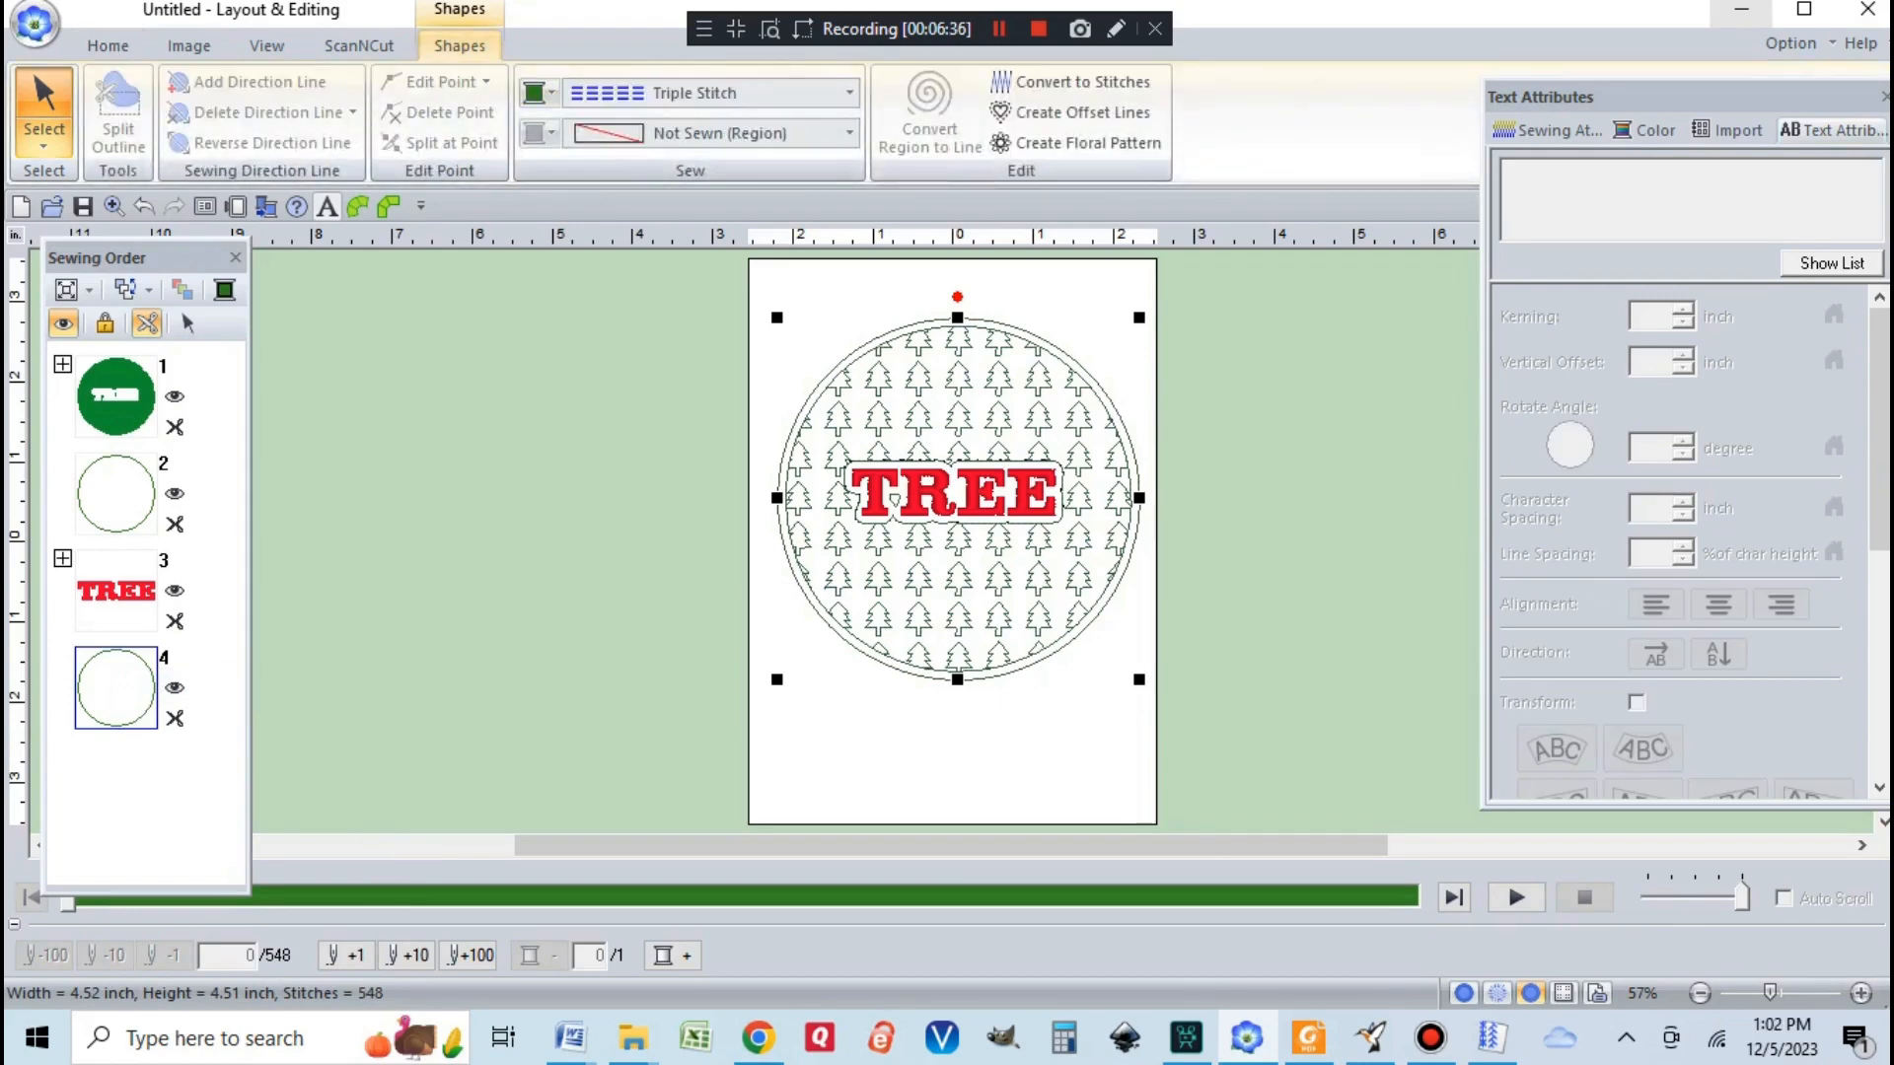
left_click(849, 93)
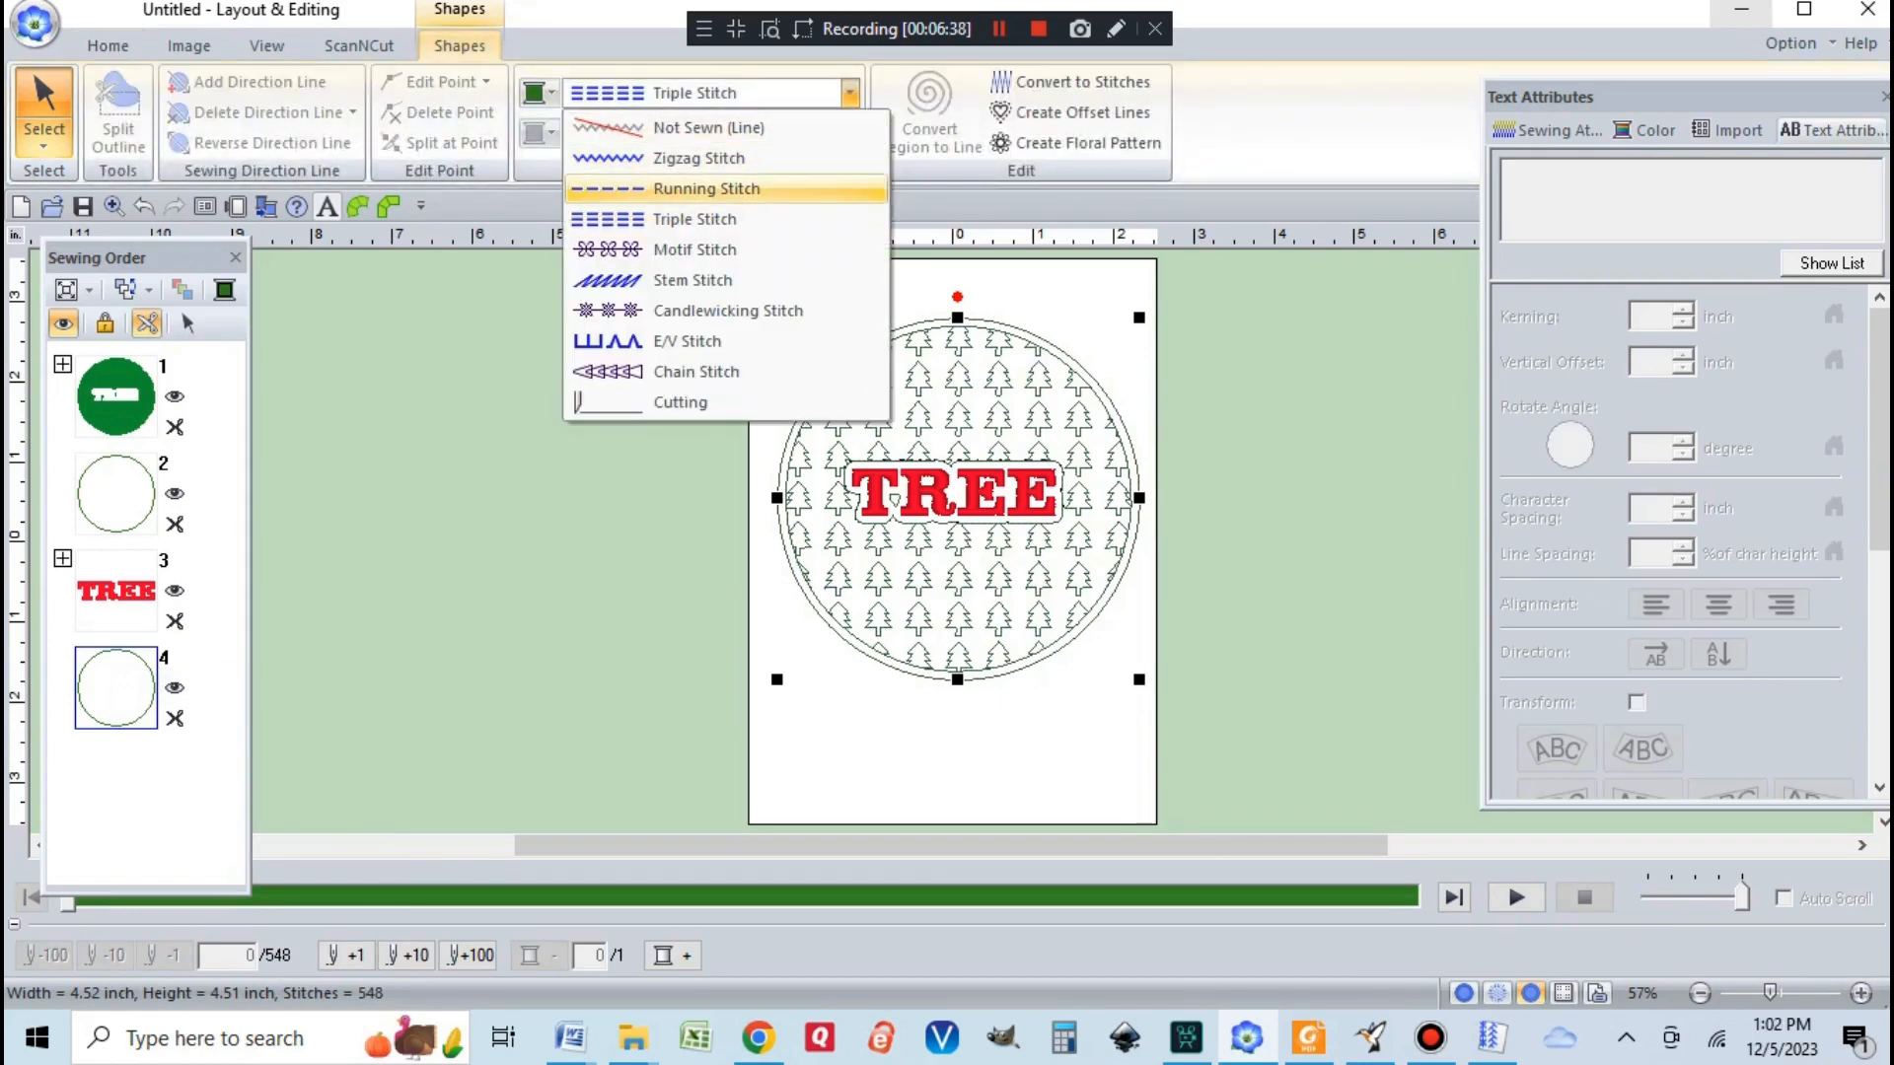
left_click(671, 186)
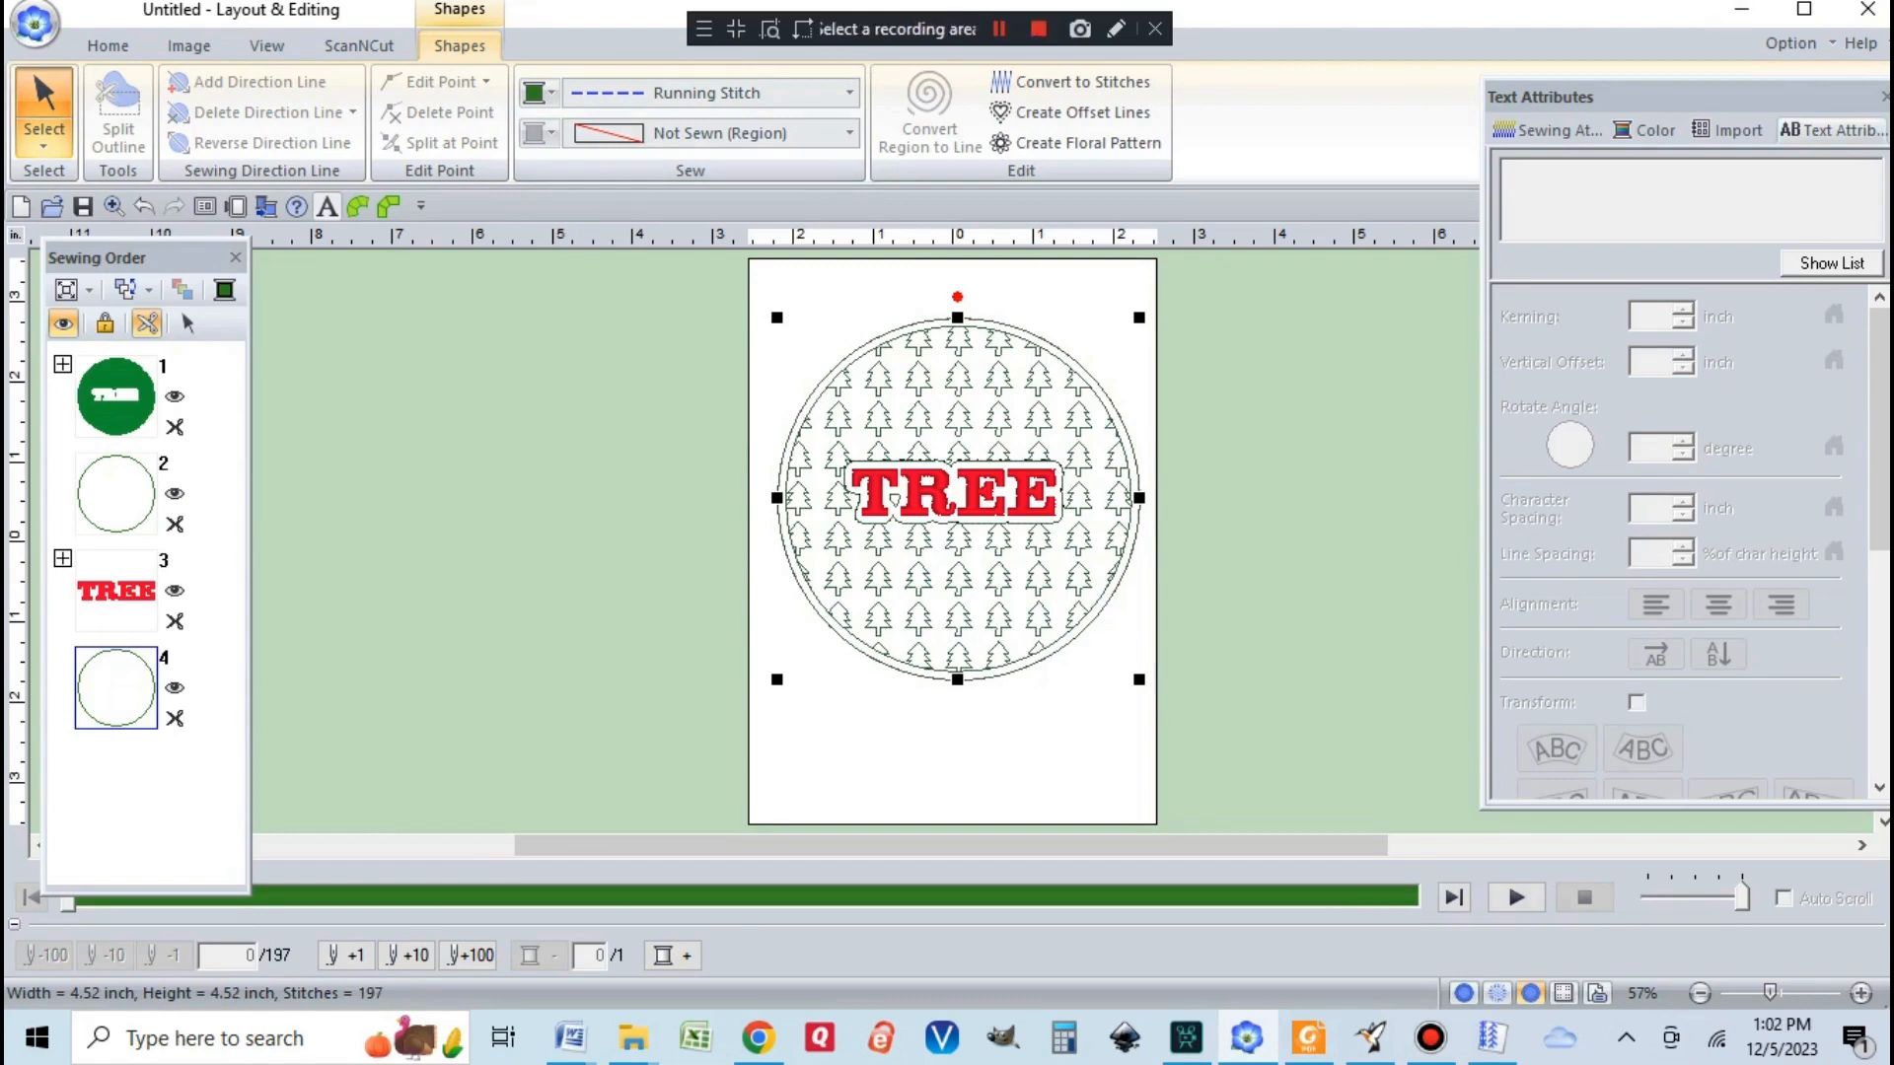
left_click(540, 92)
left_click(533, 154)
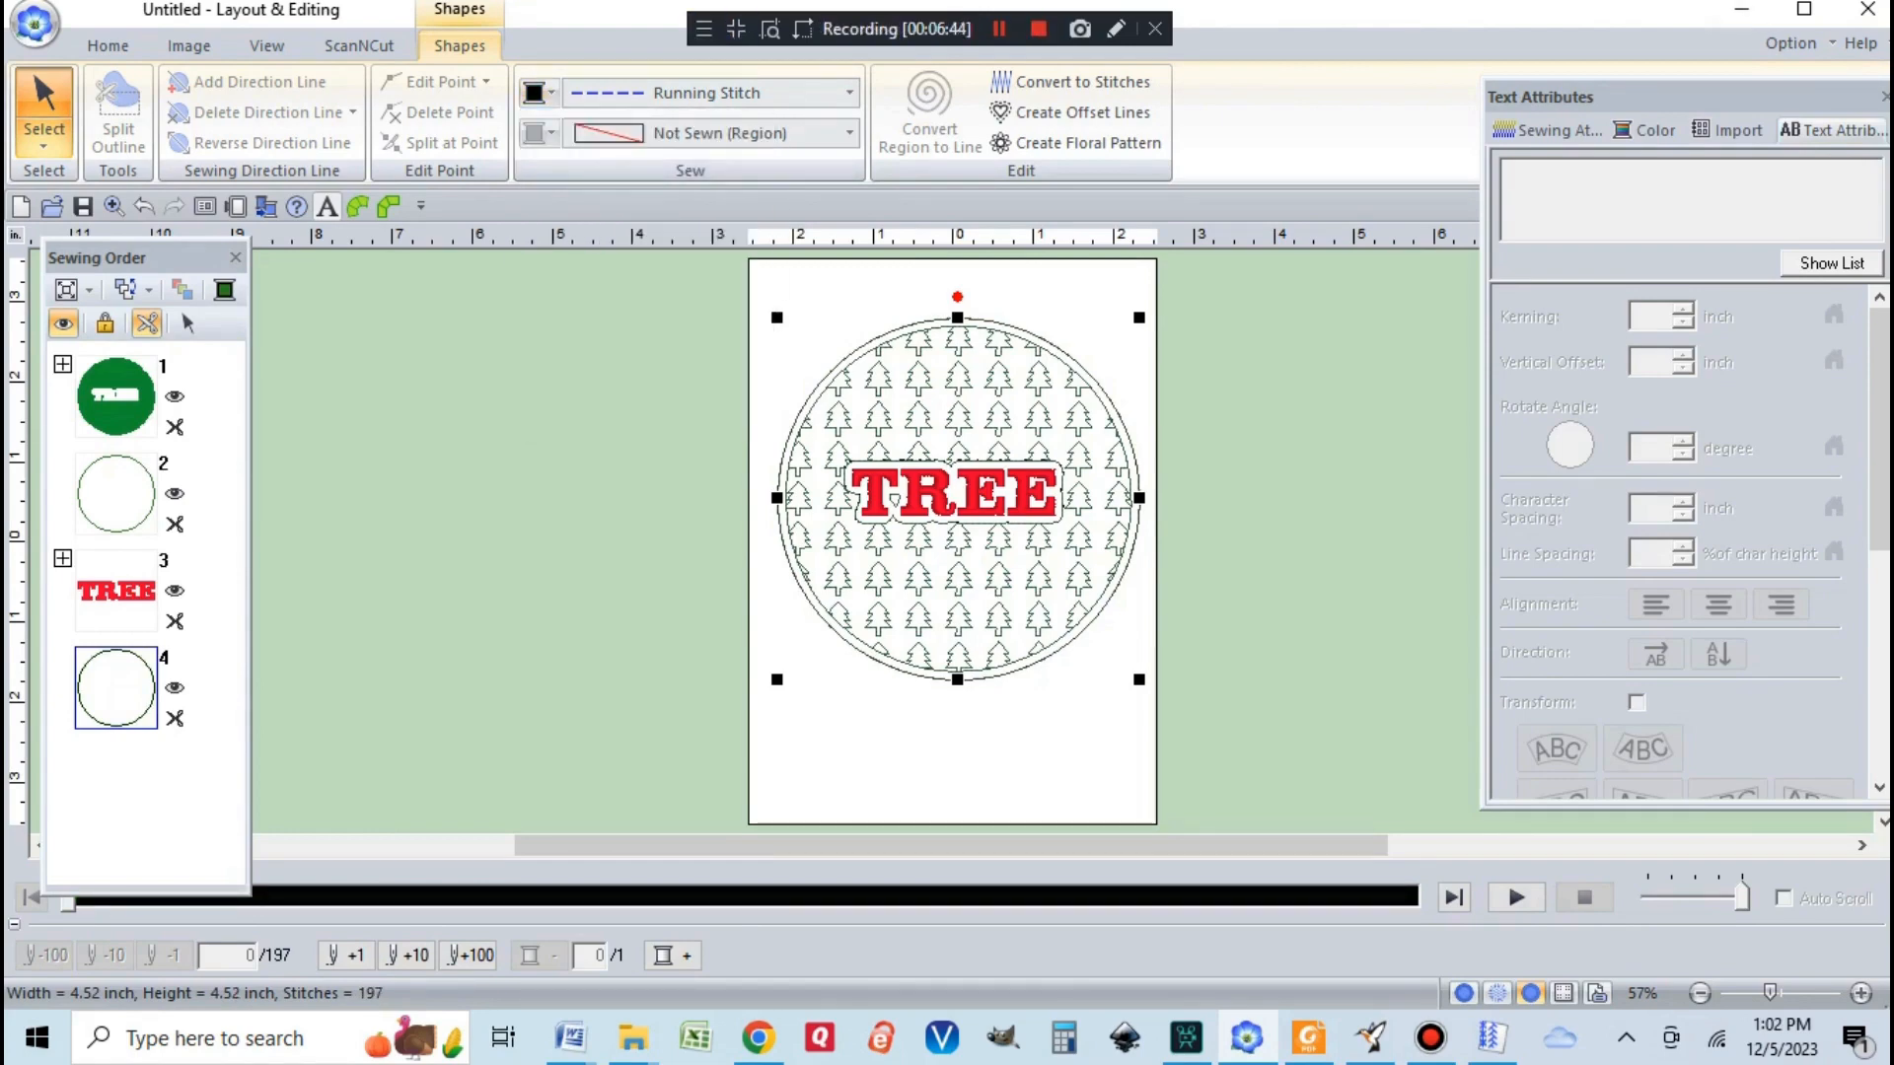
Step: Copy the black running-stitch circle, paste it in place and set the new circle's thread color to blue
right_click(108, 369)
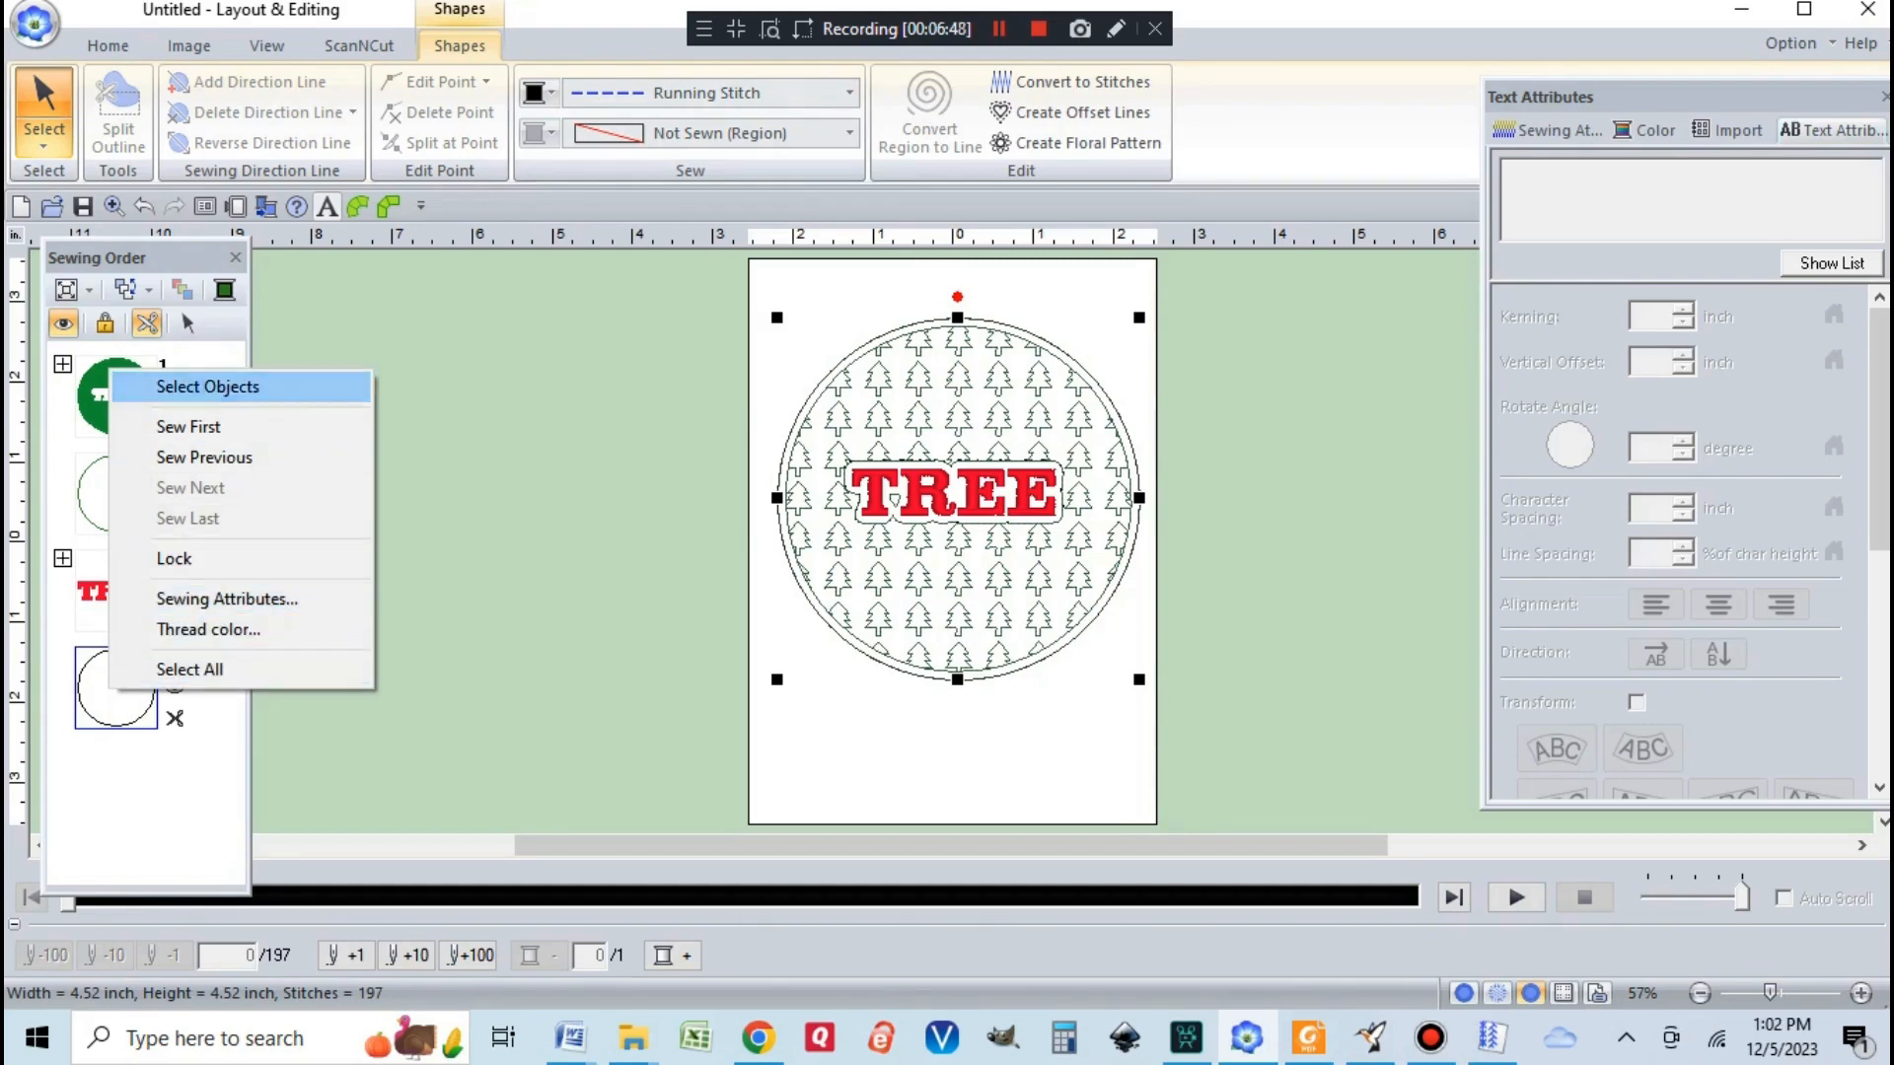
left_click(208, 387)
left_click(108, 47)
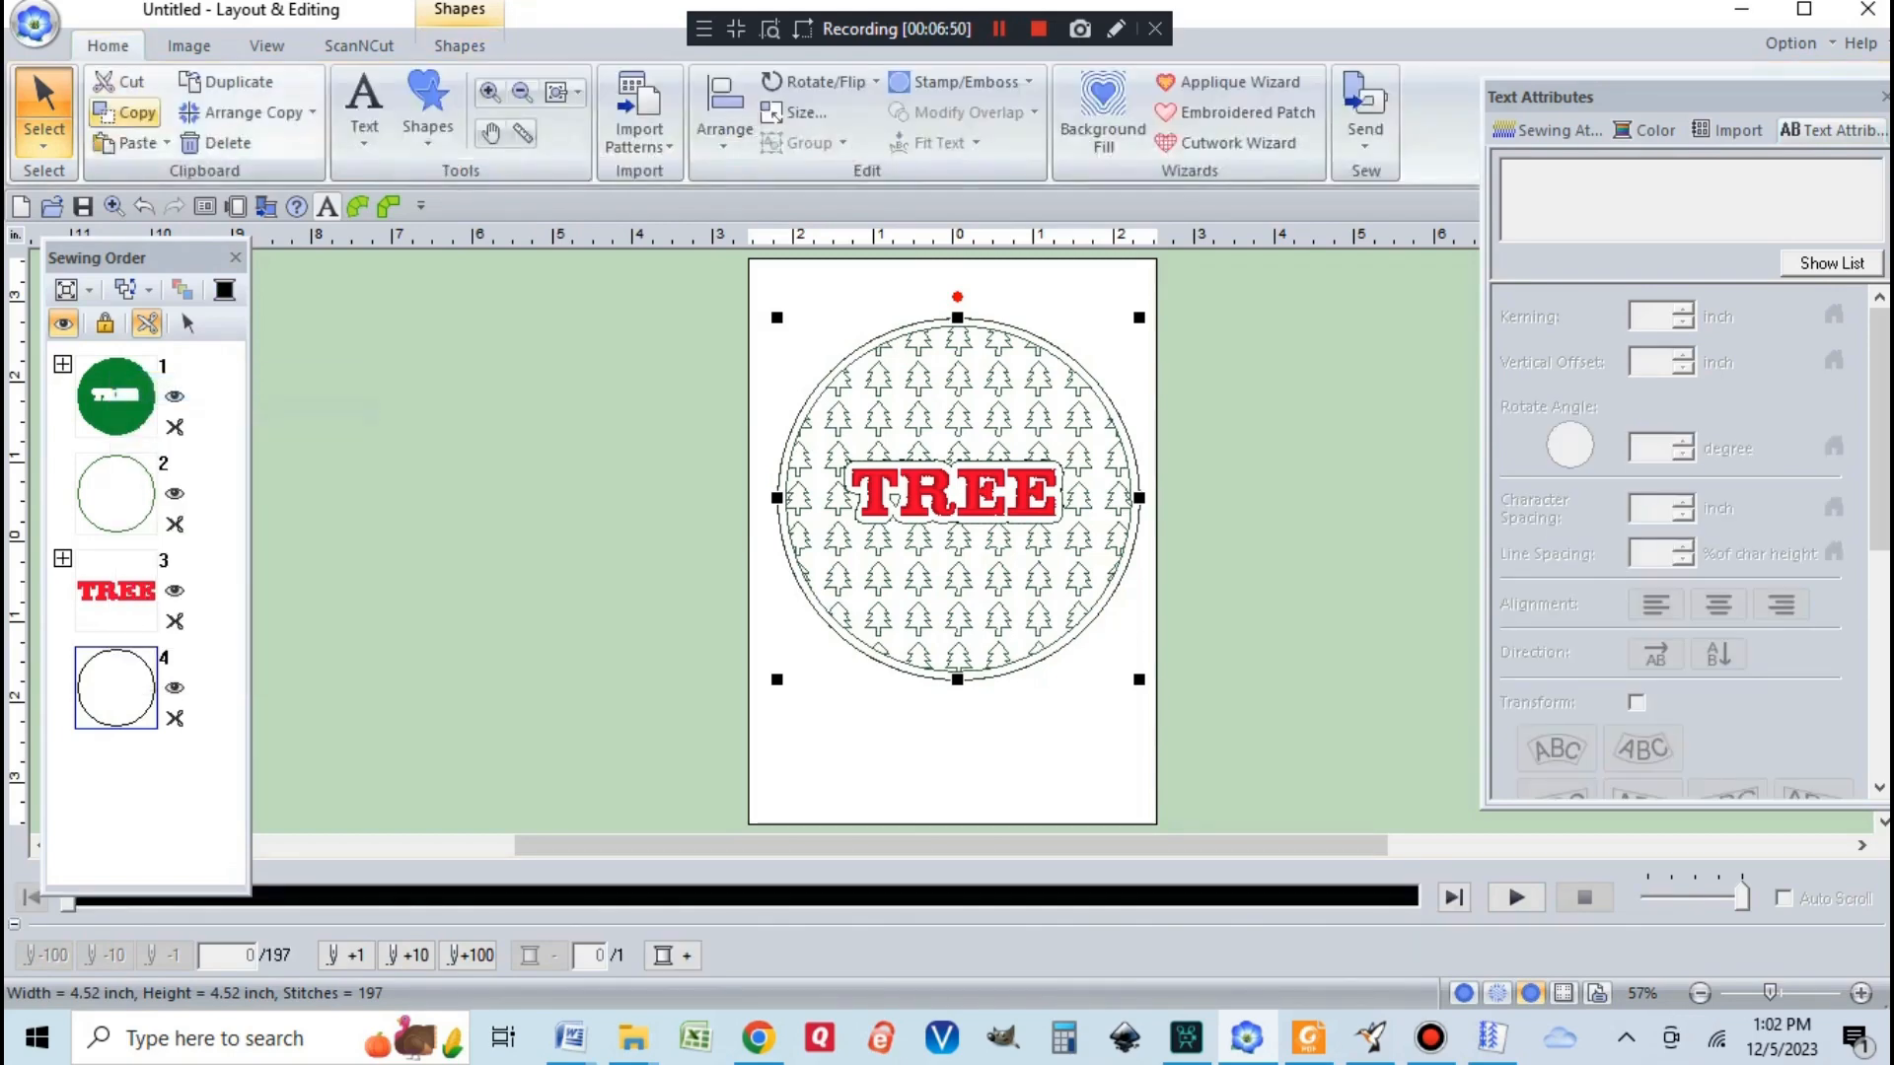
left_click(126, 114)
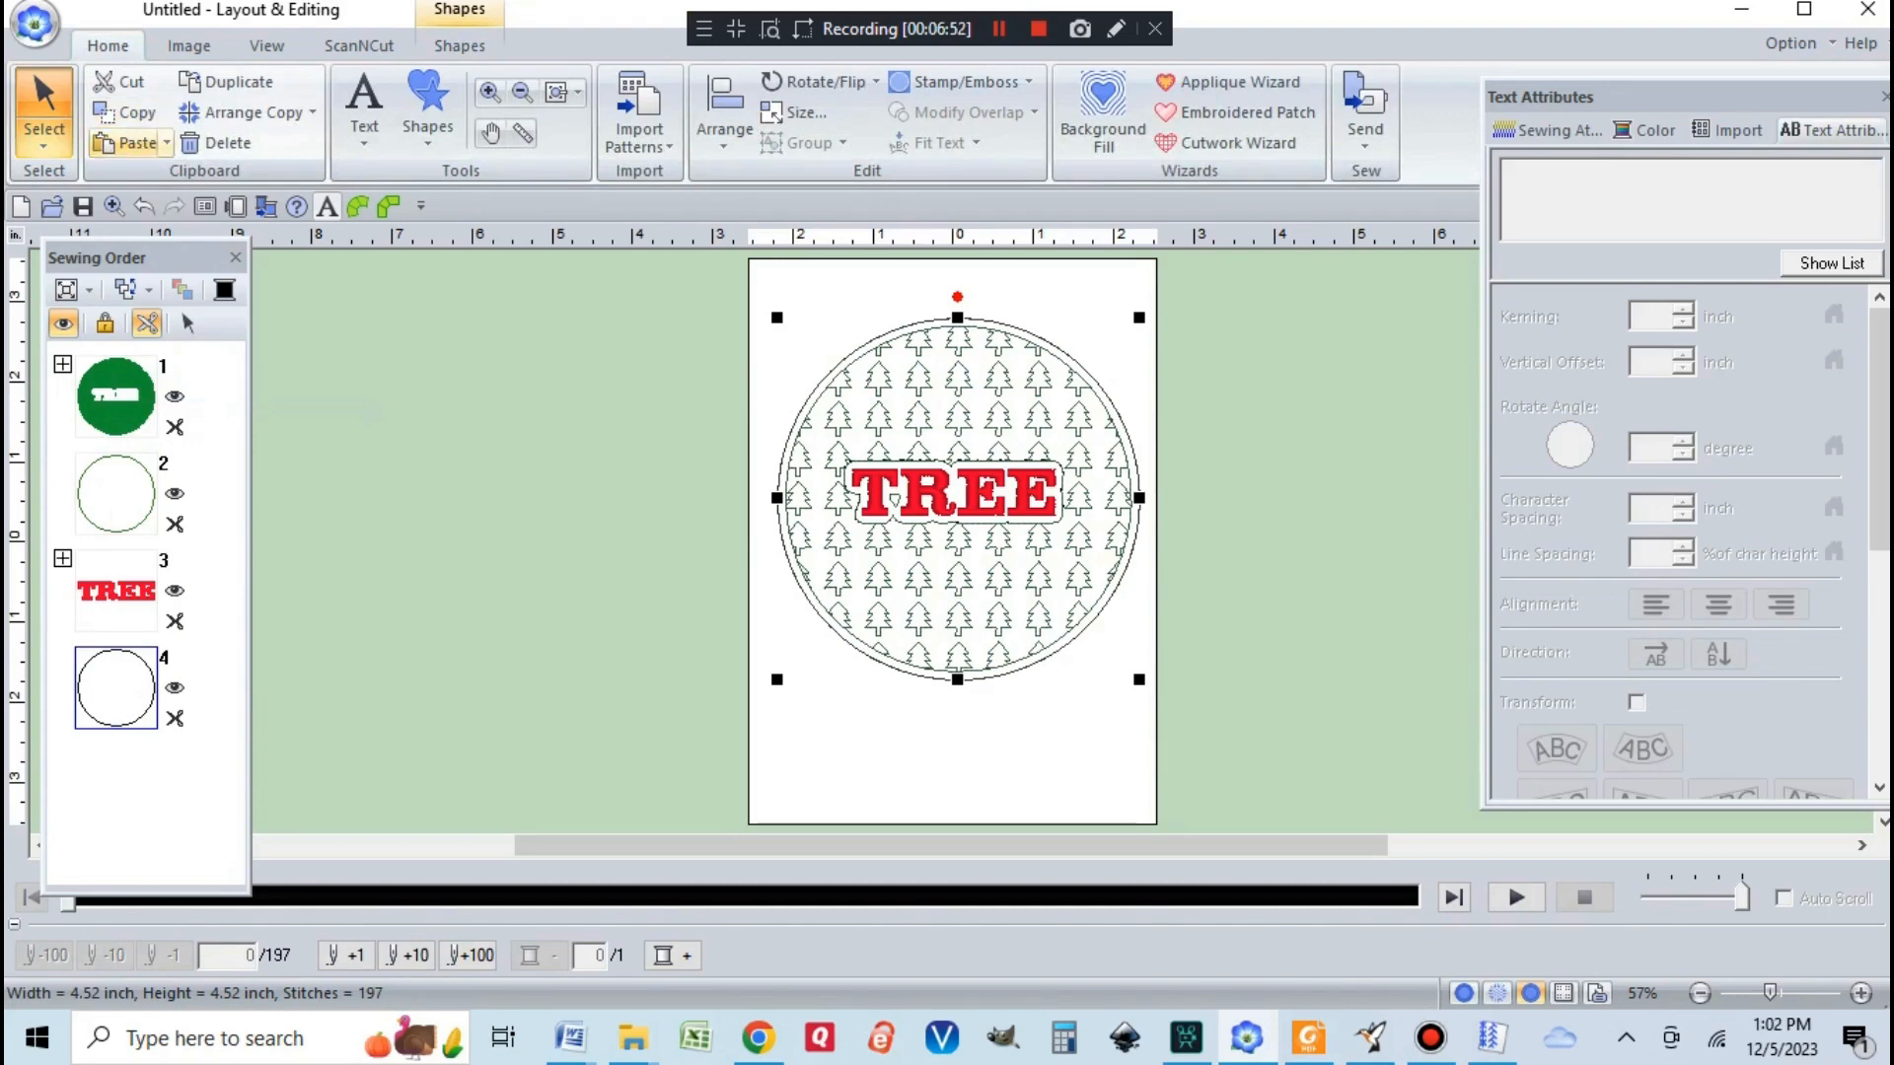
left_click(126, 143)
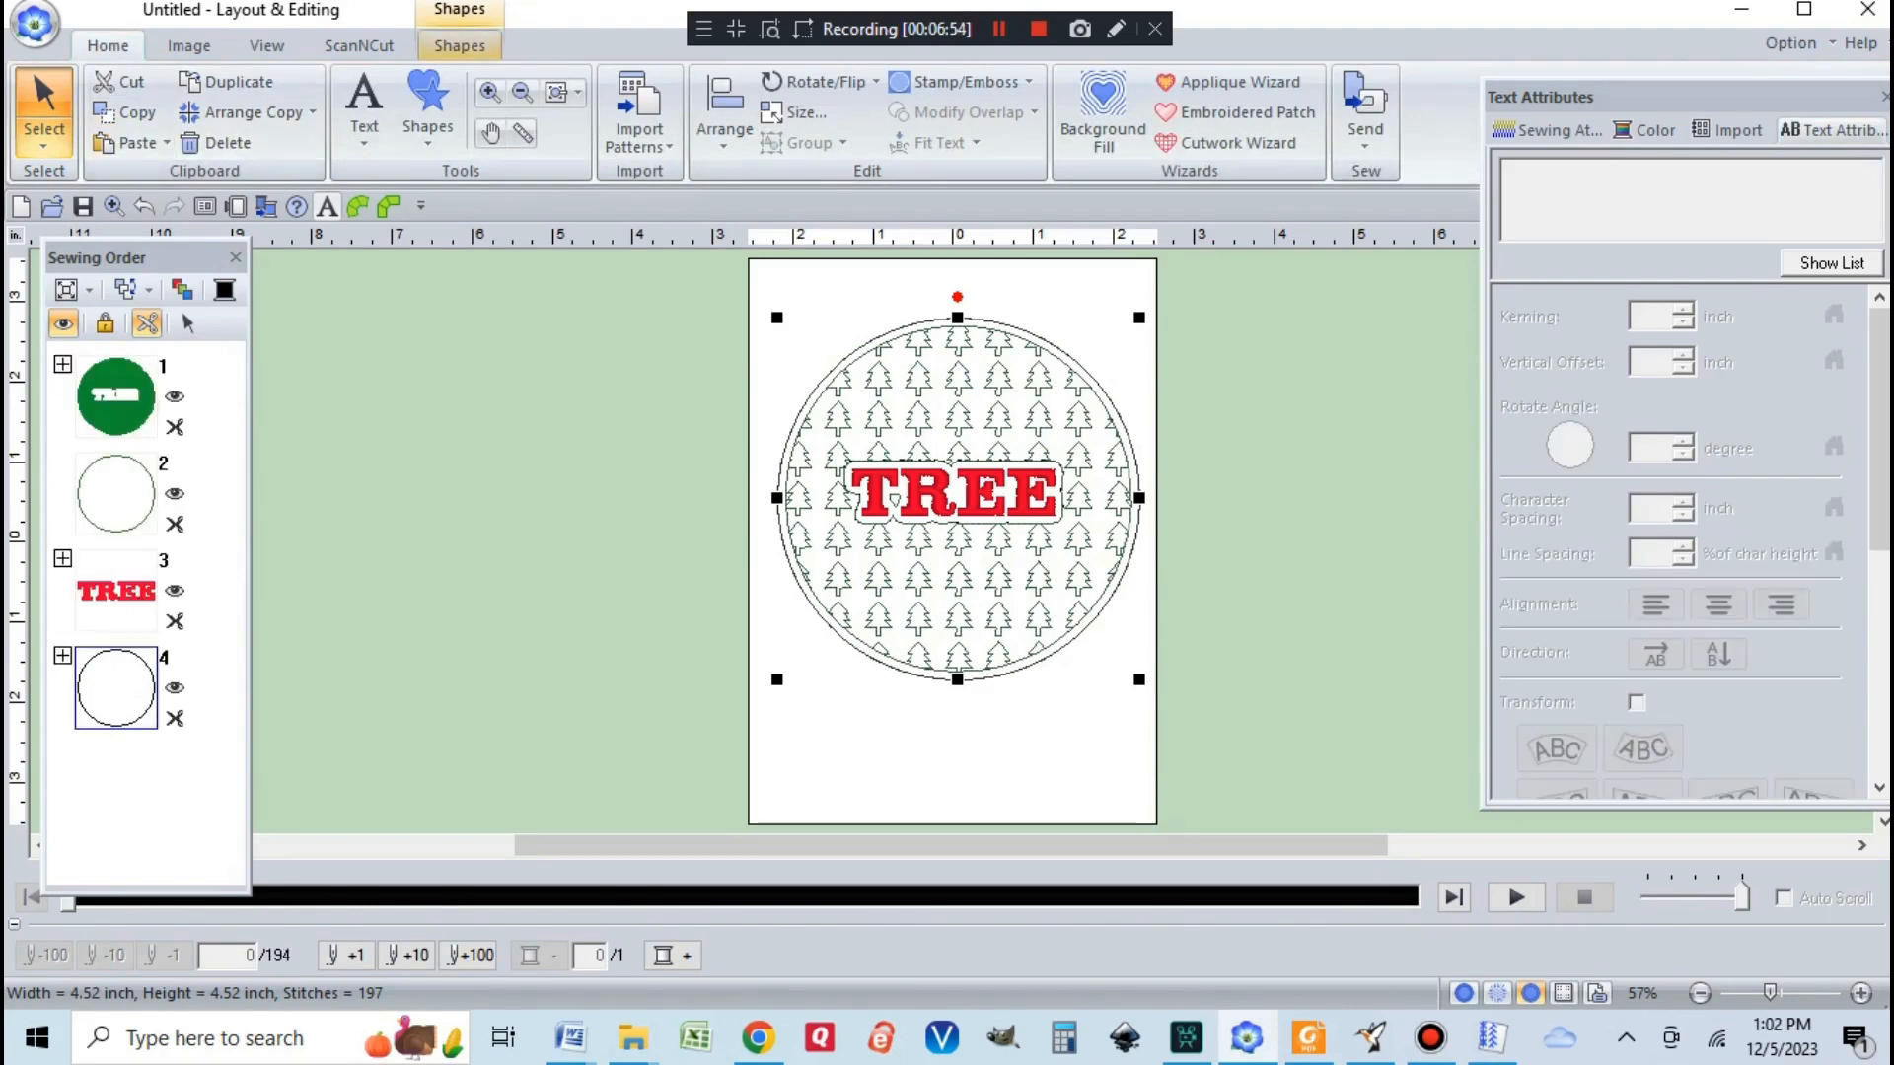
left_click(460, 46)
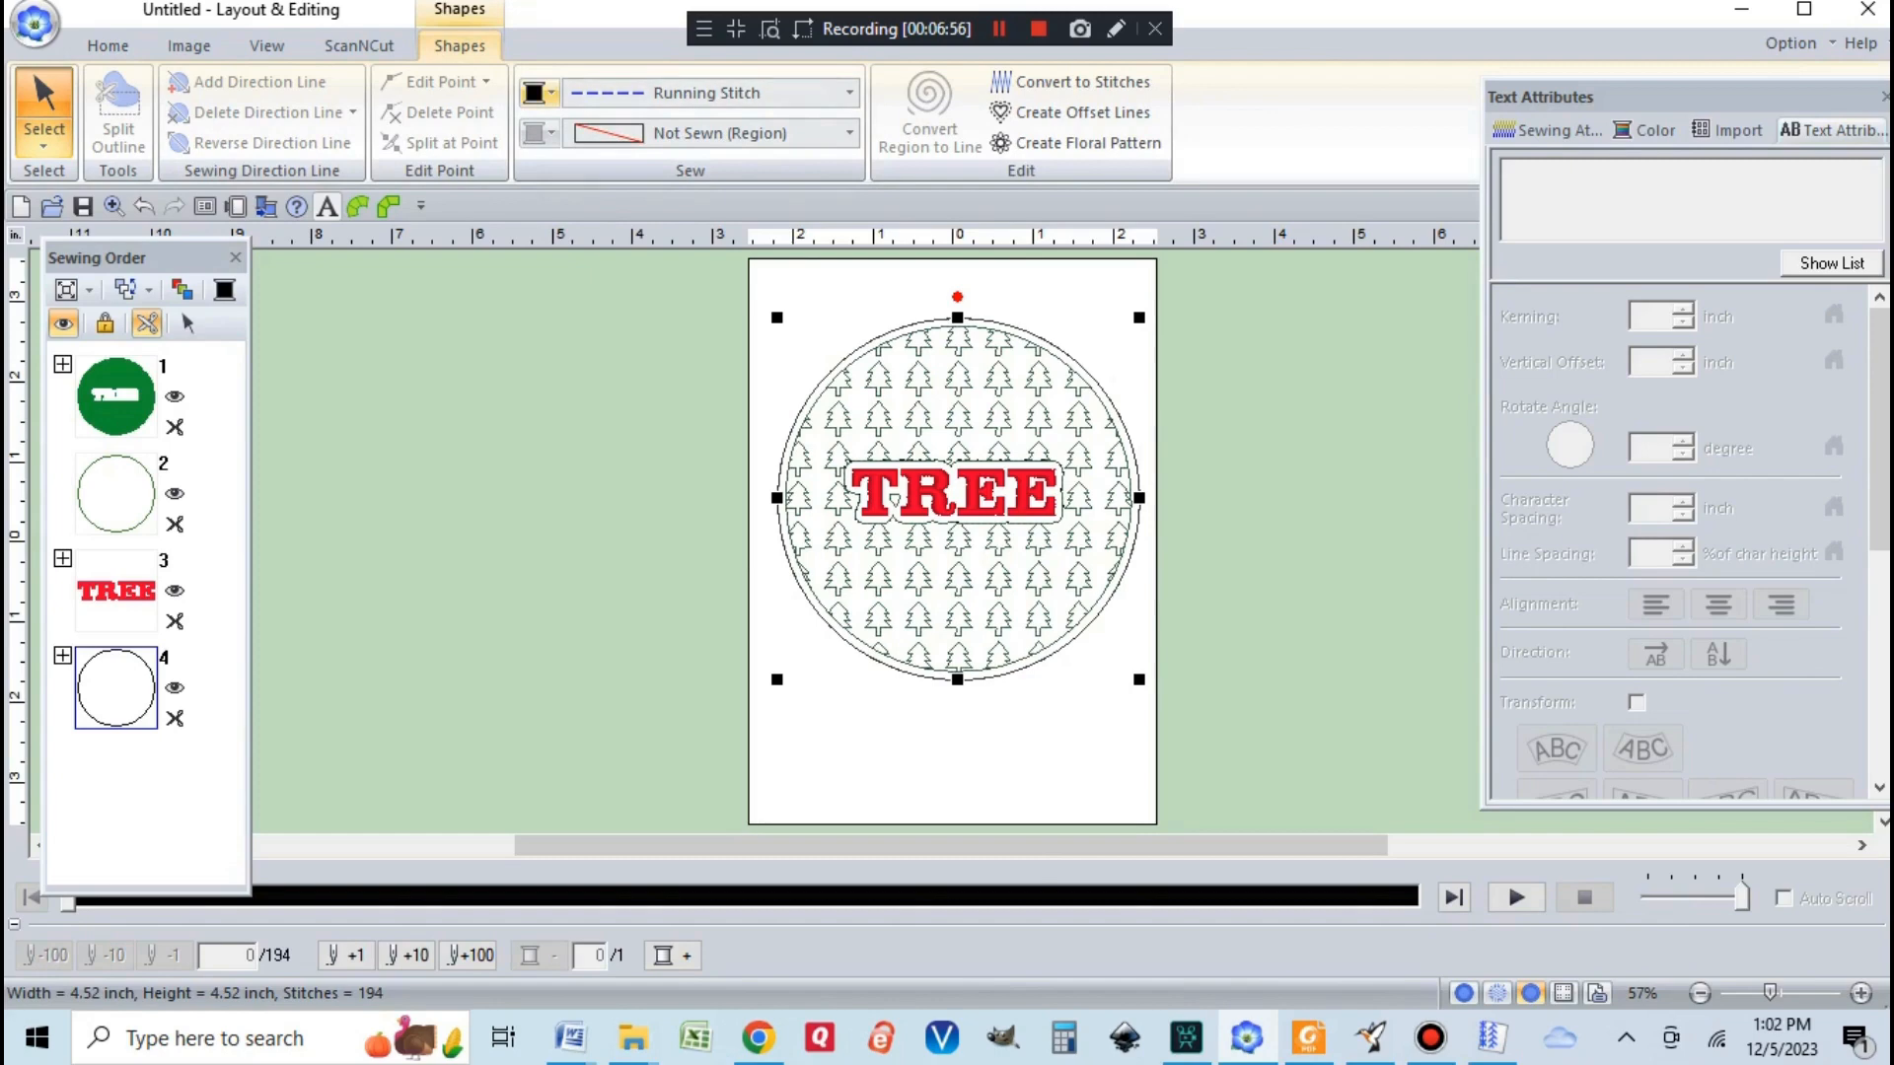
left_click(541, 92)
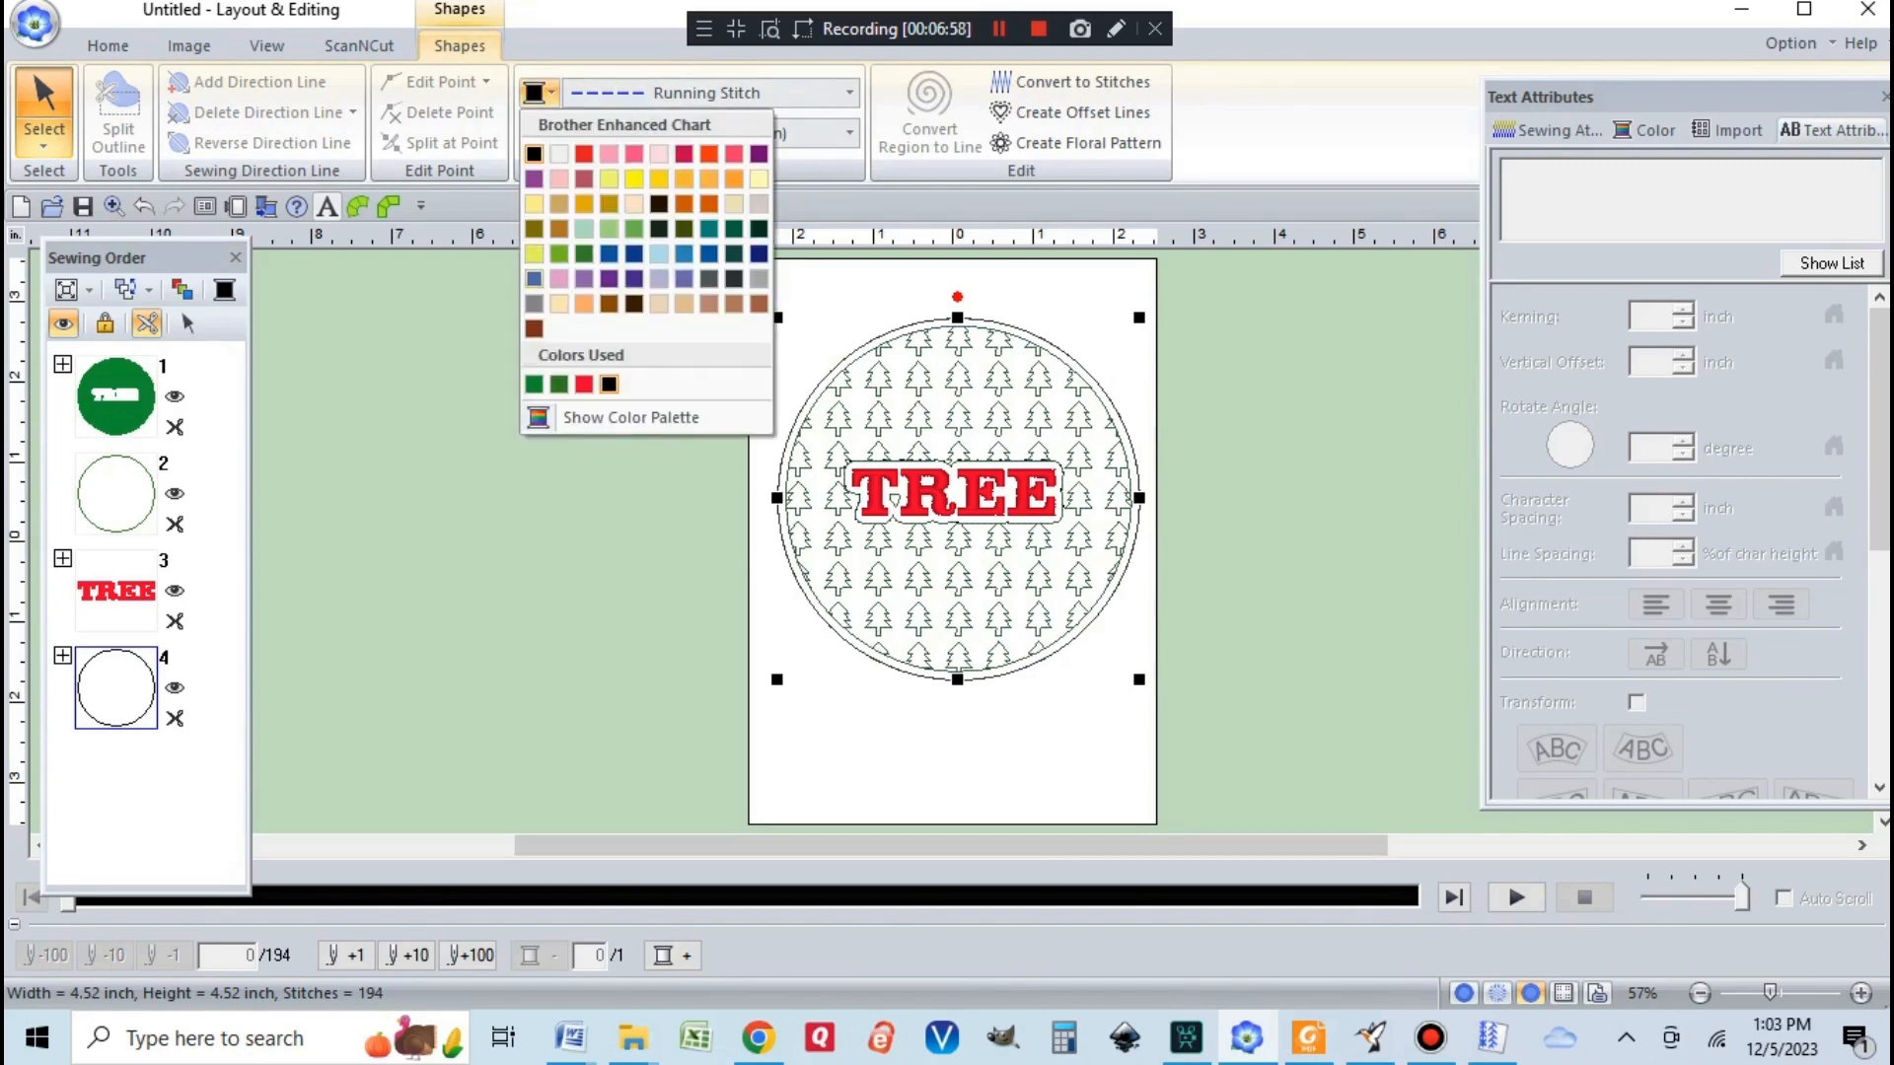
left_click(533, 280)
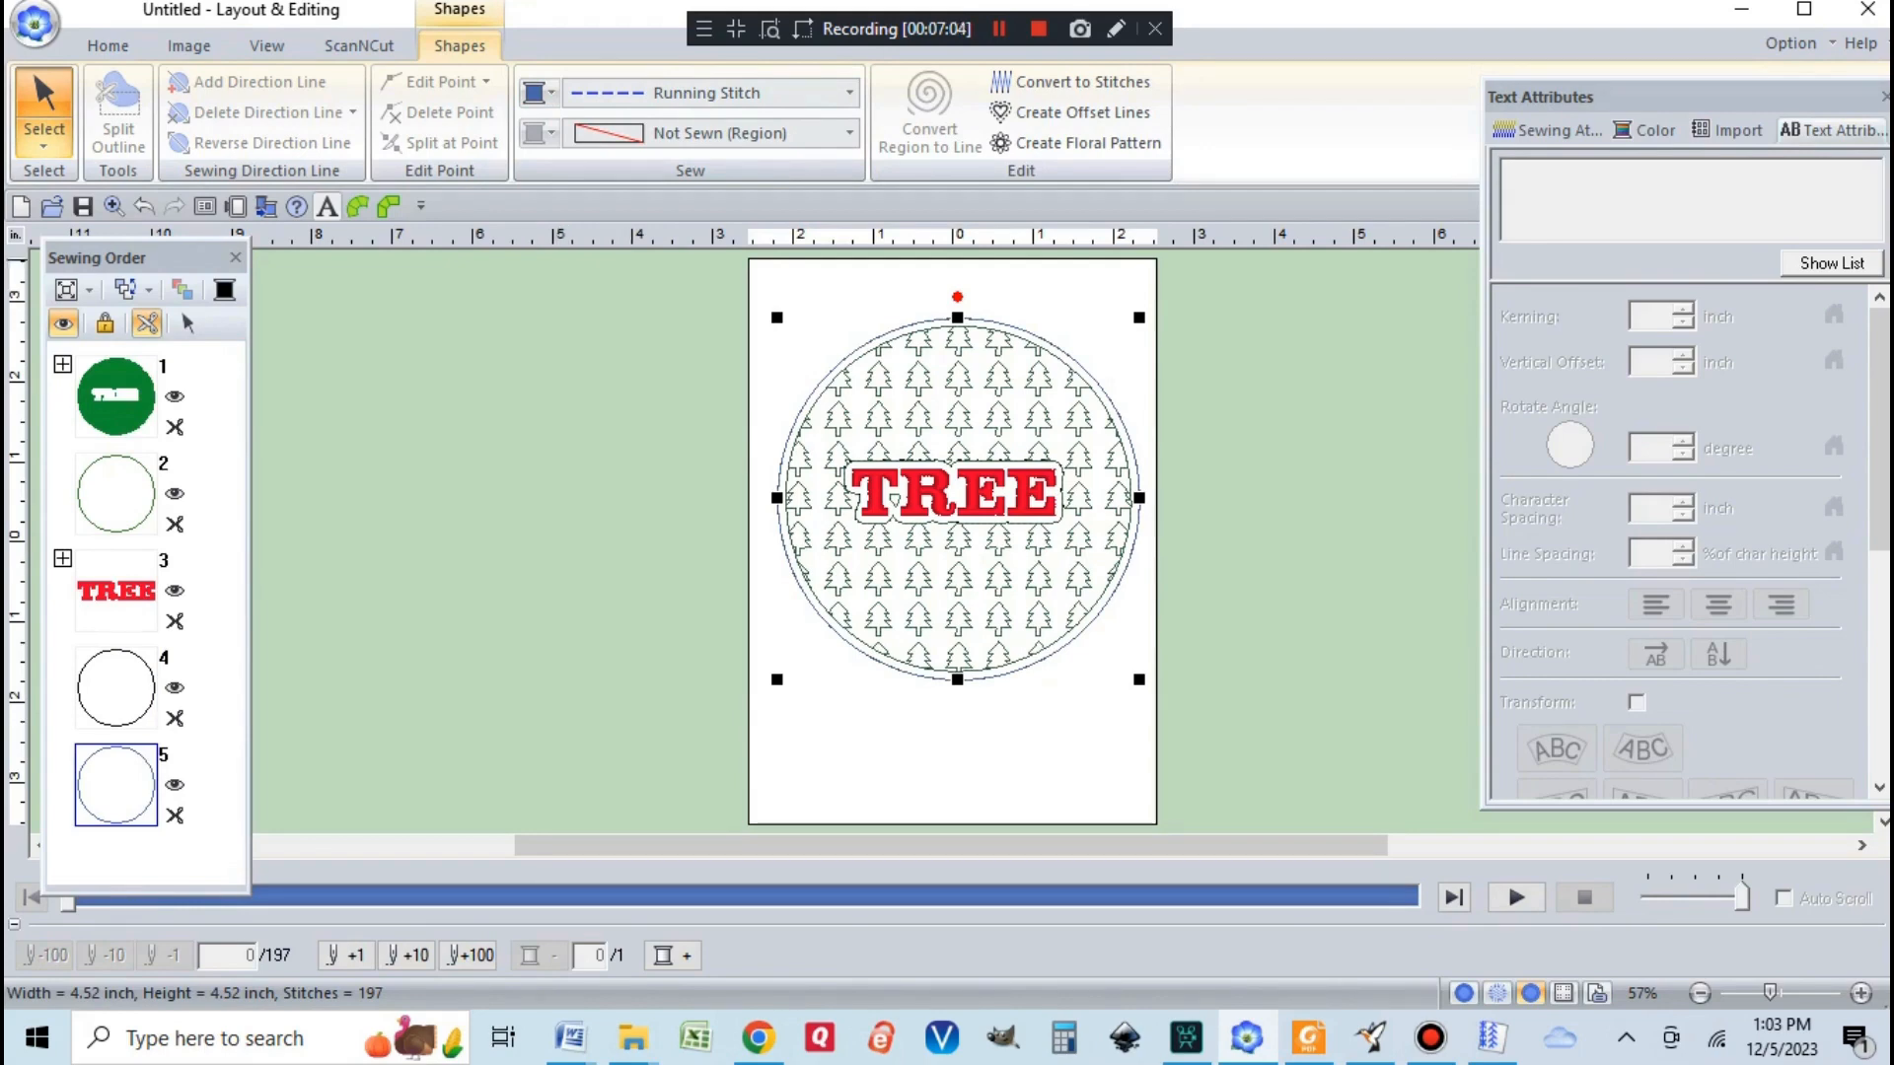
Step: Set the blue circle's run times to 2 in its line sewing attributes
left_click(1546, 130)
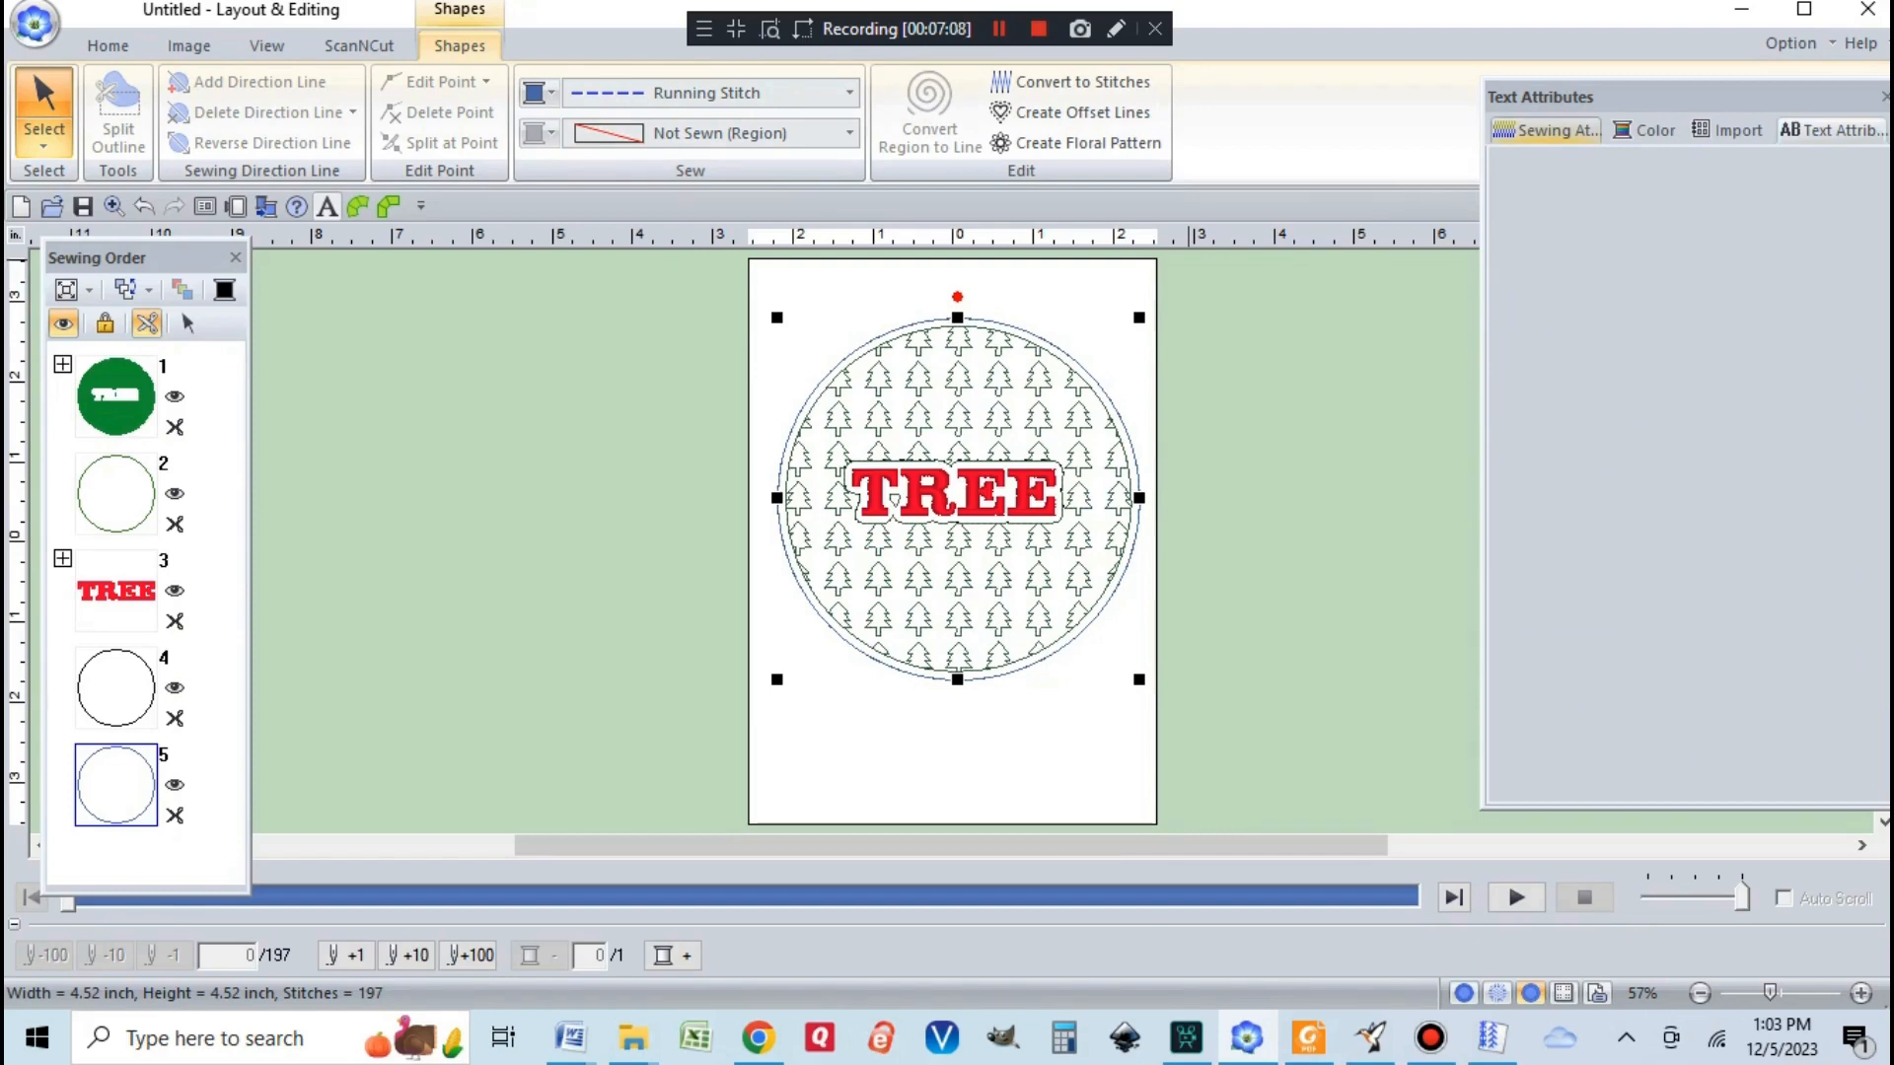
double_click(1696, 247)
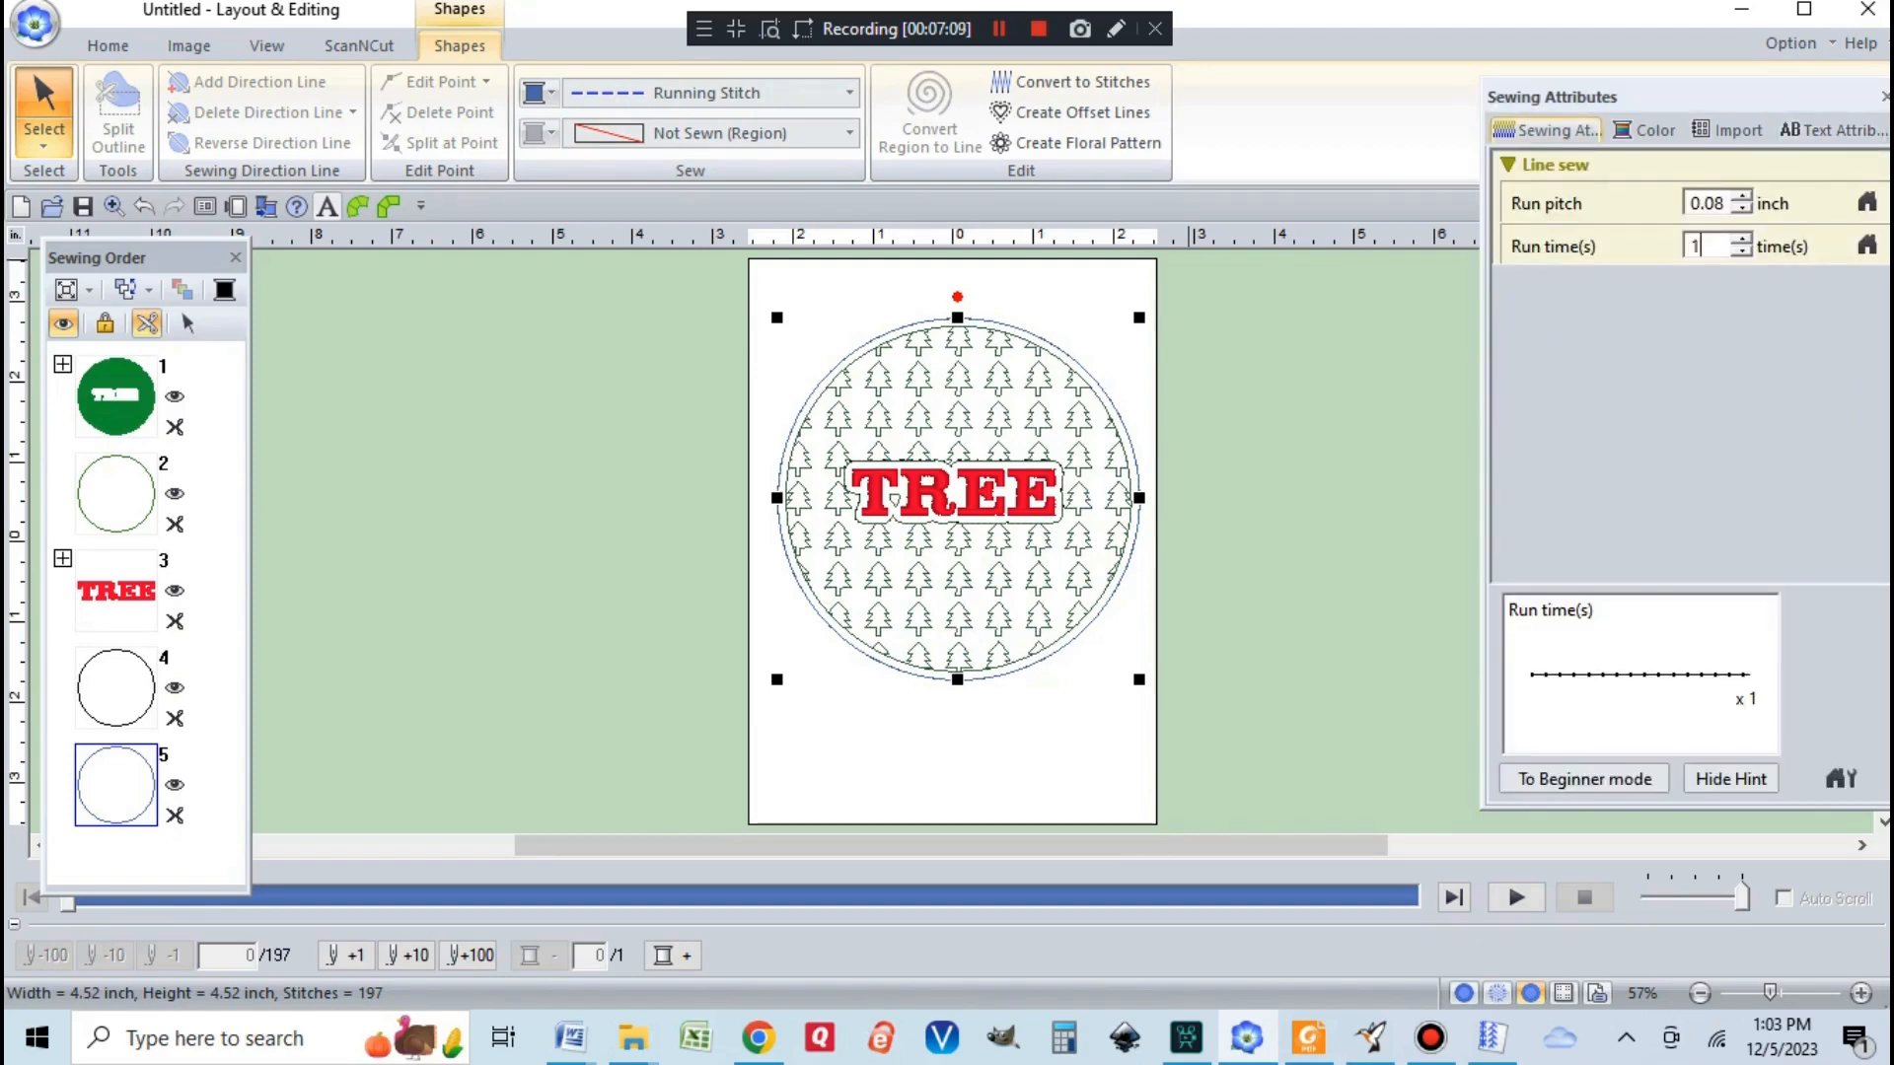
type("2")
key("Return")
Step: Copy the blue running-stitch circle, paste it in place and set the new circle's thread color to gray
right_click(116, 472)
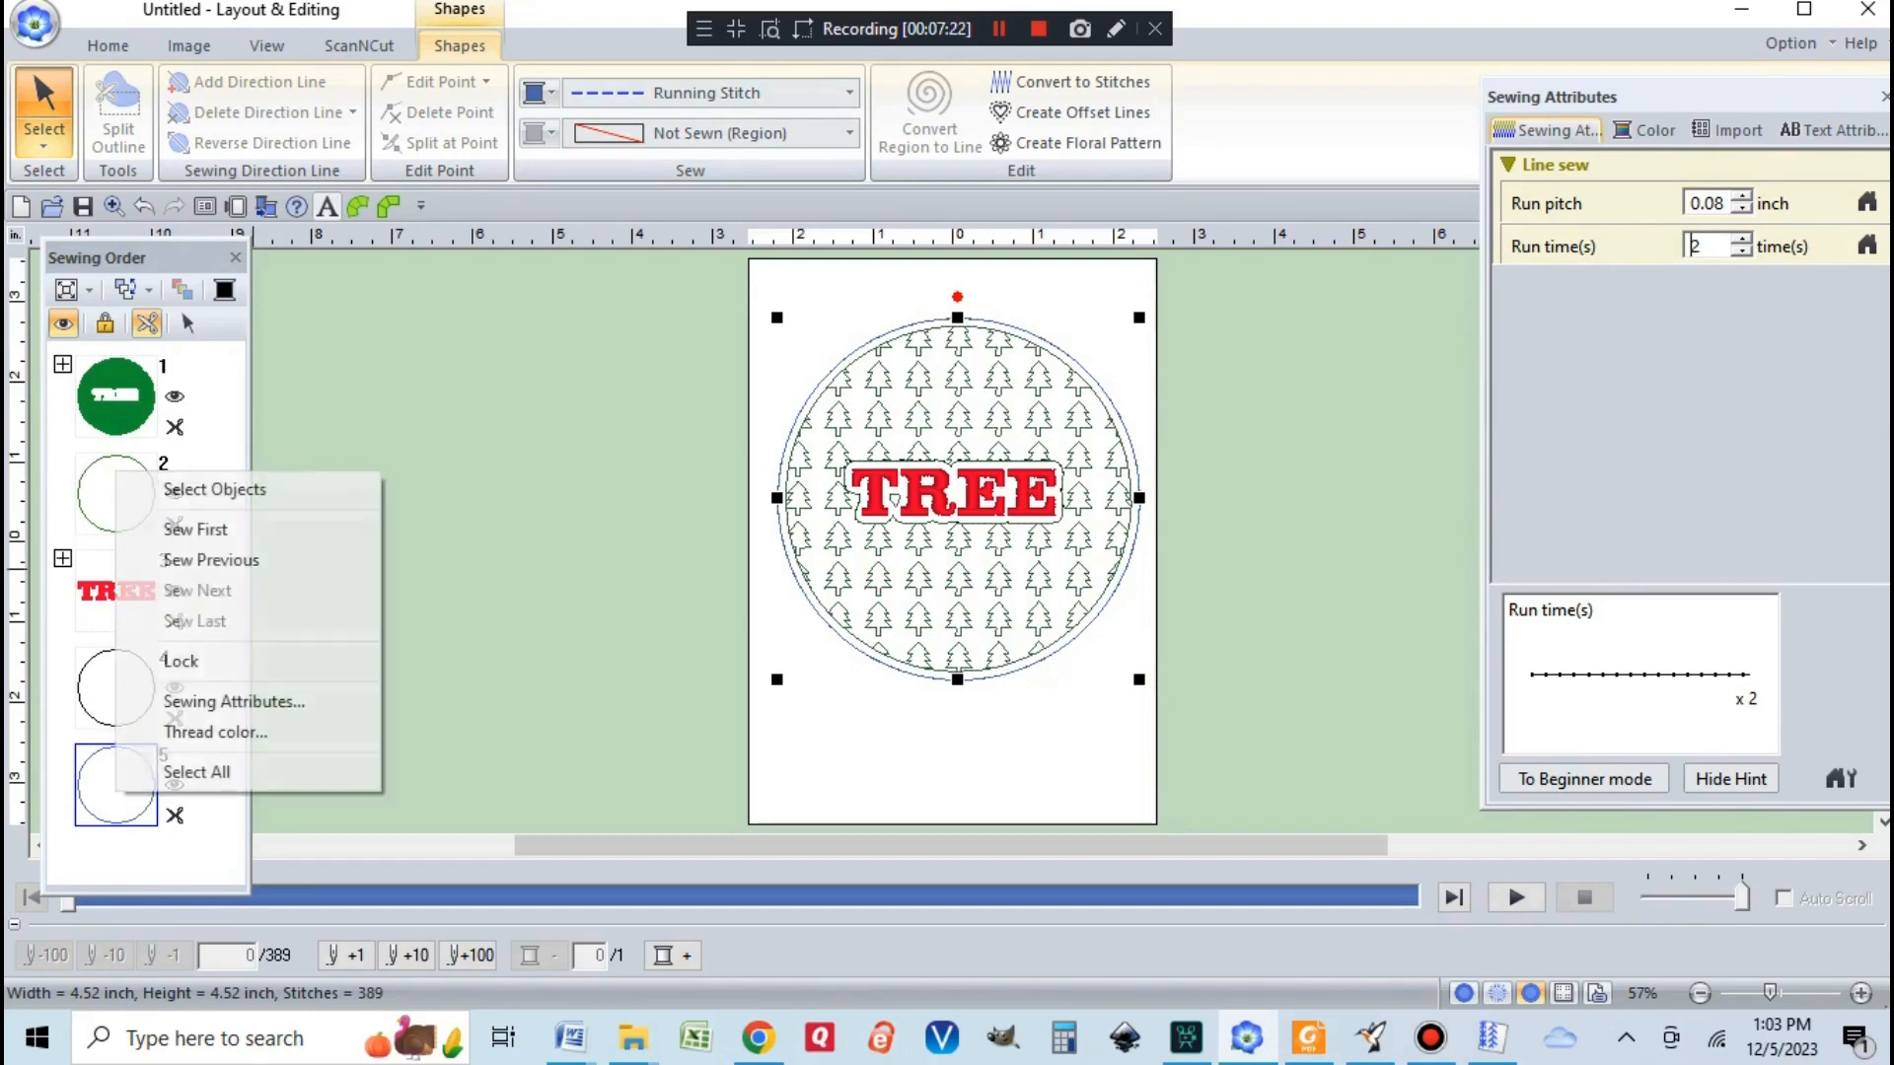
left_click(172, 490)
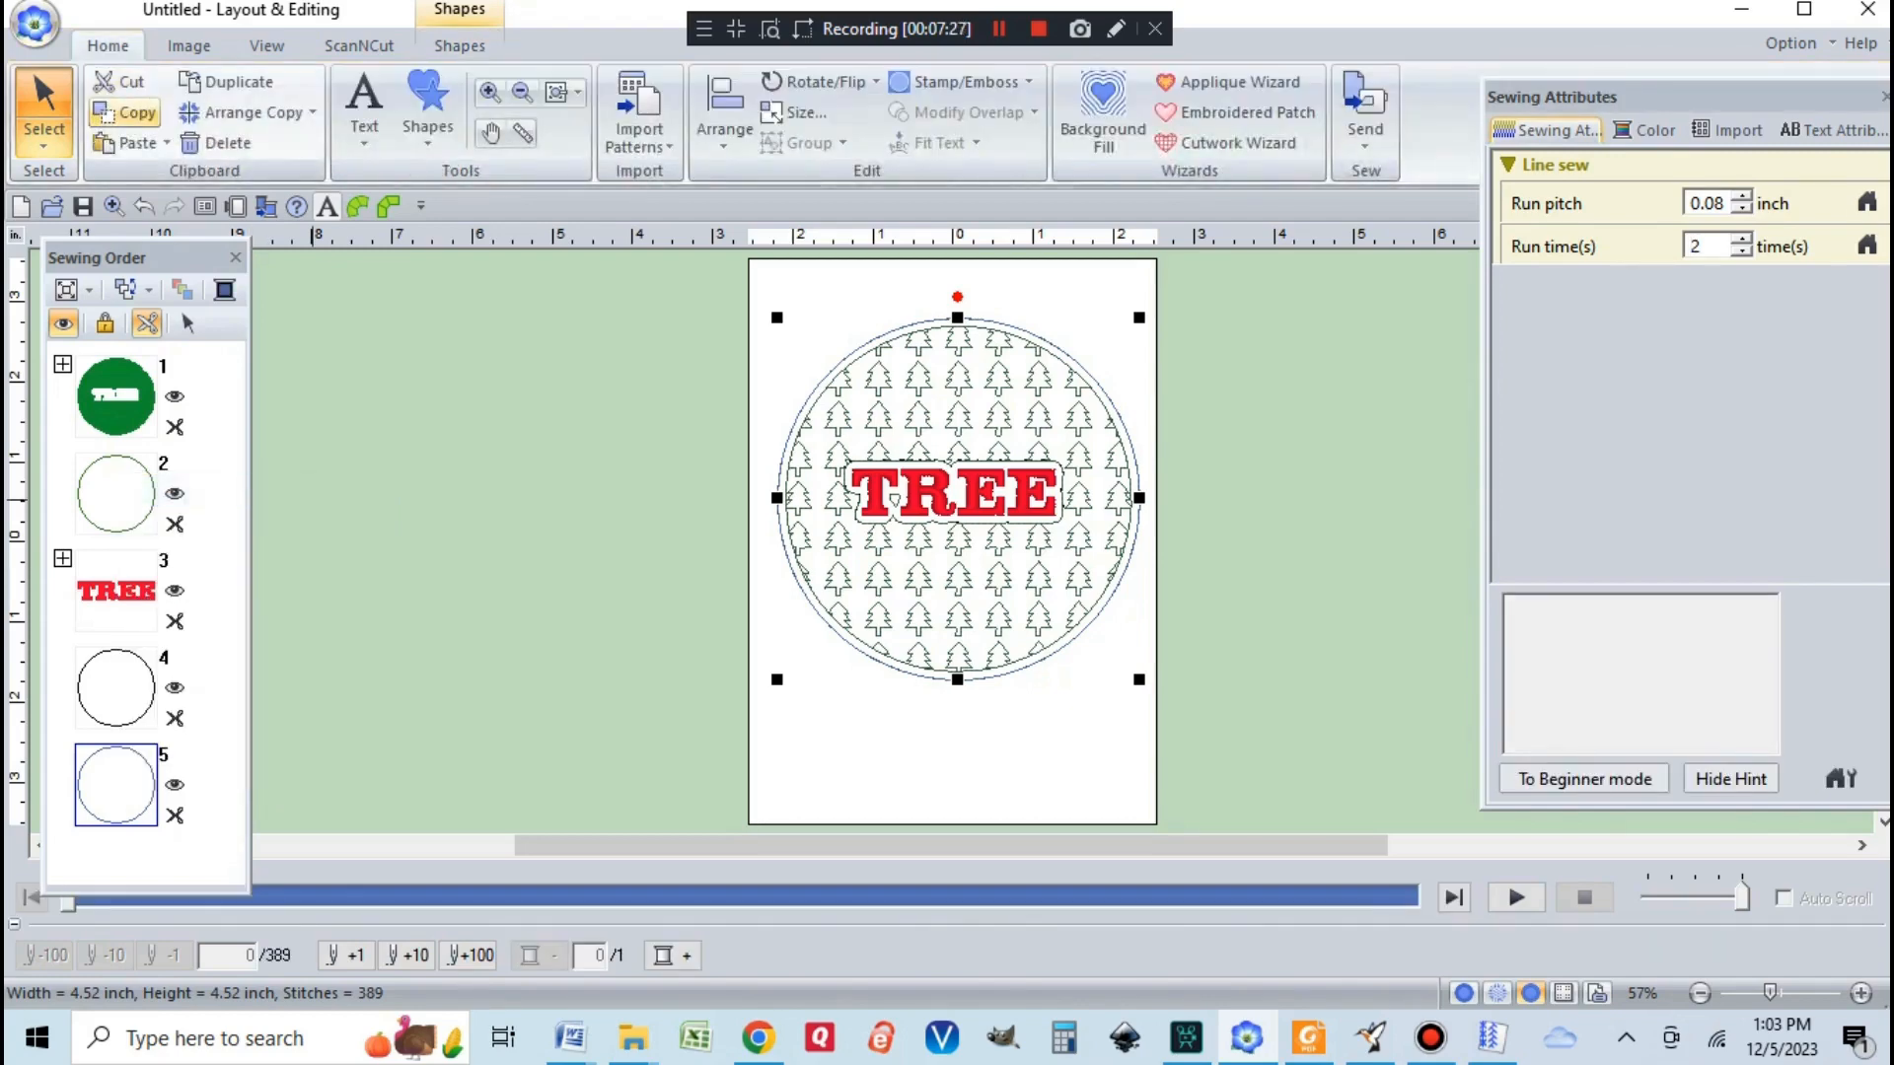
key("ctrl+v")
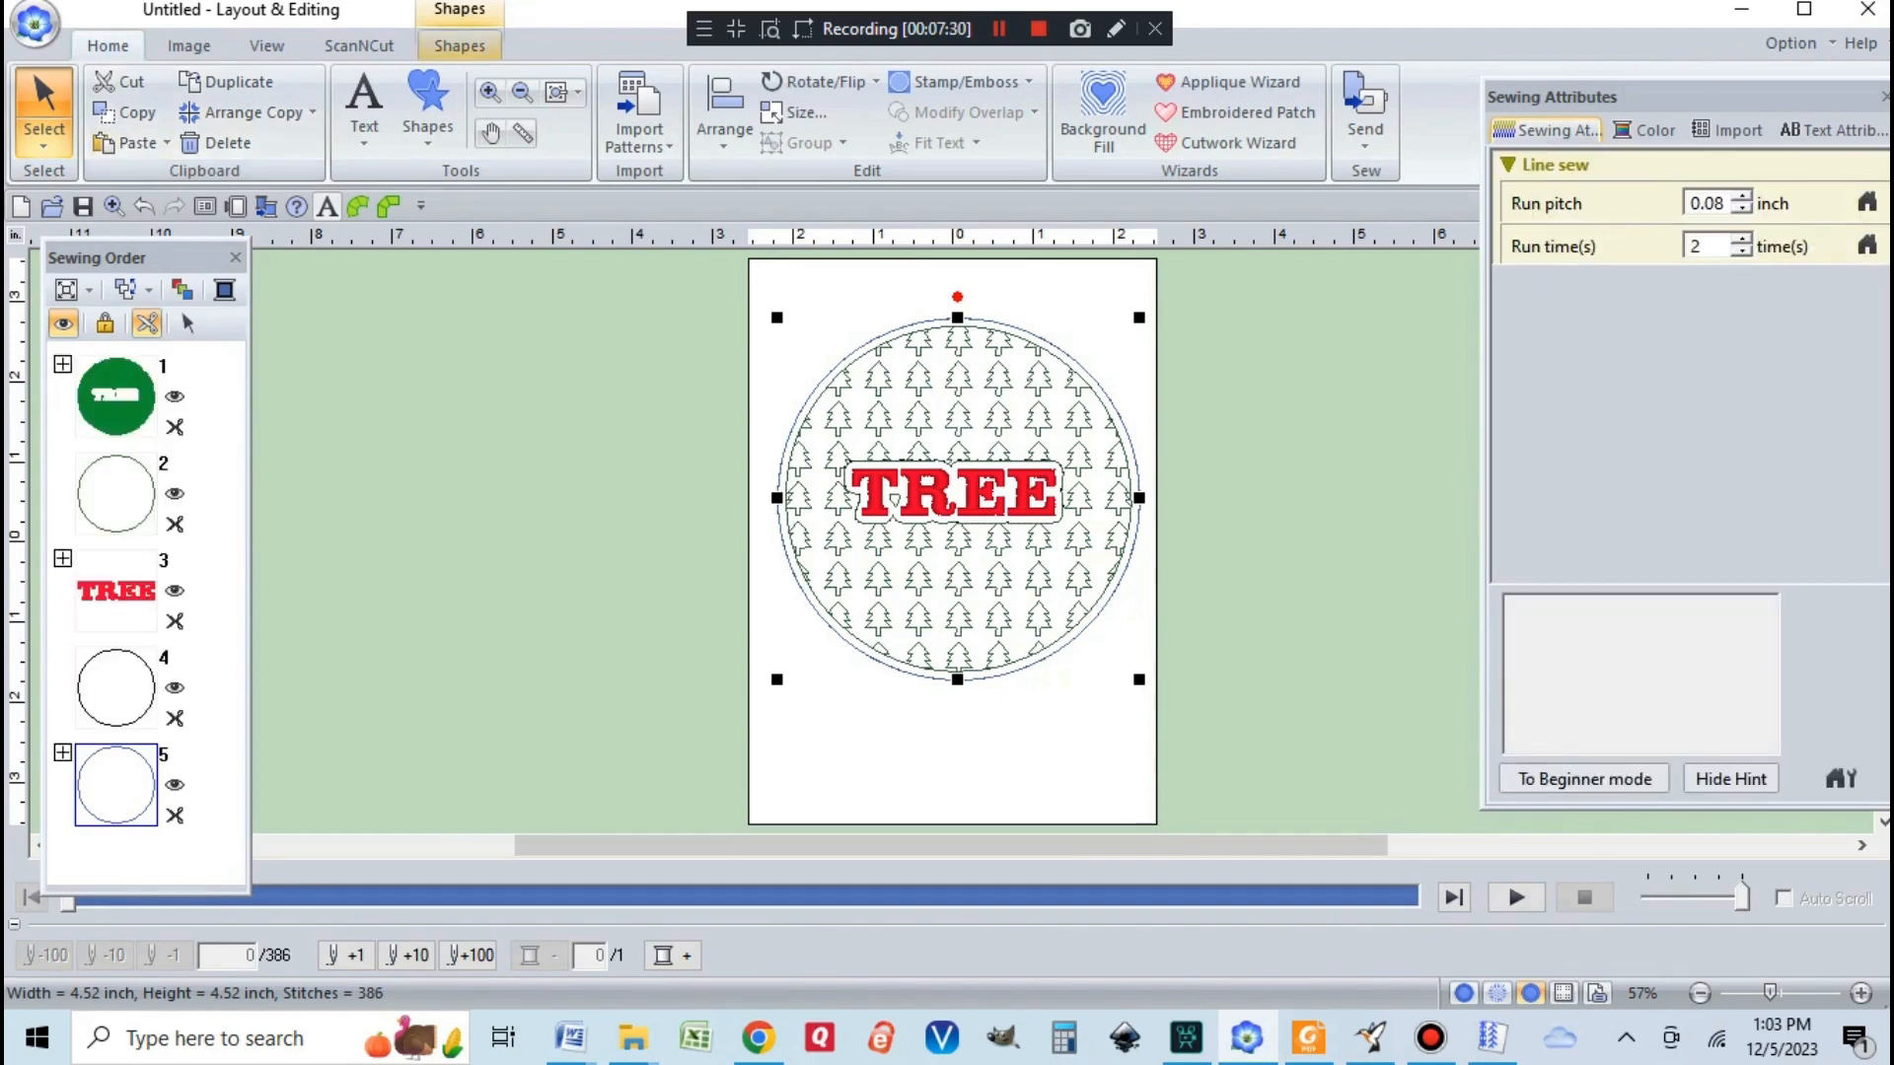
left_click(460, 45)
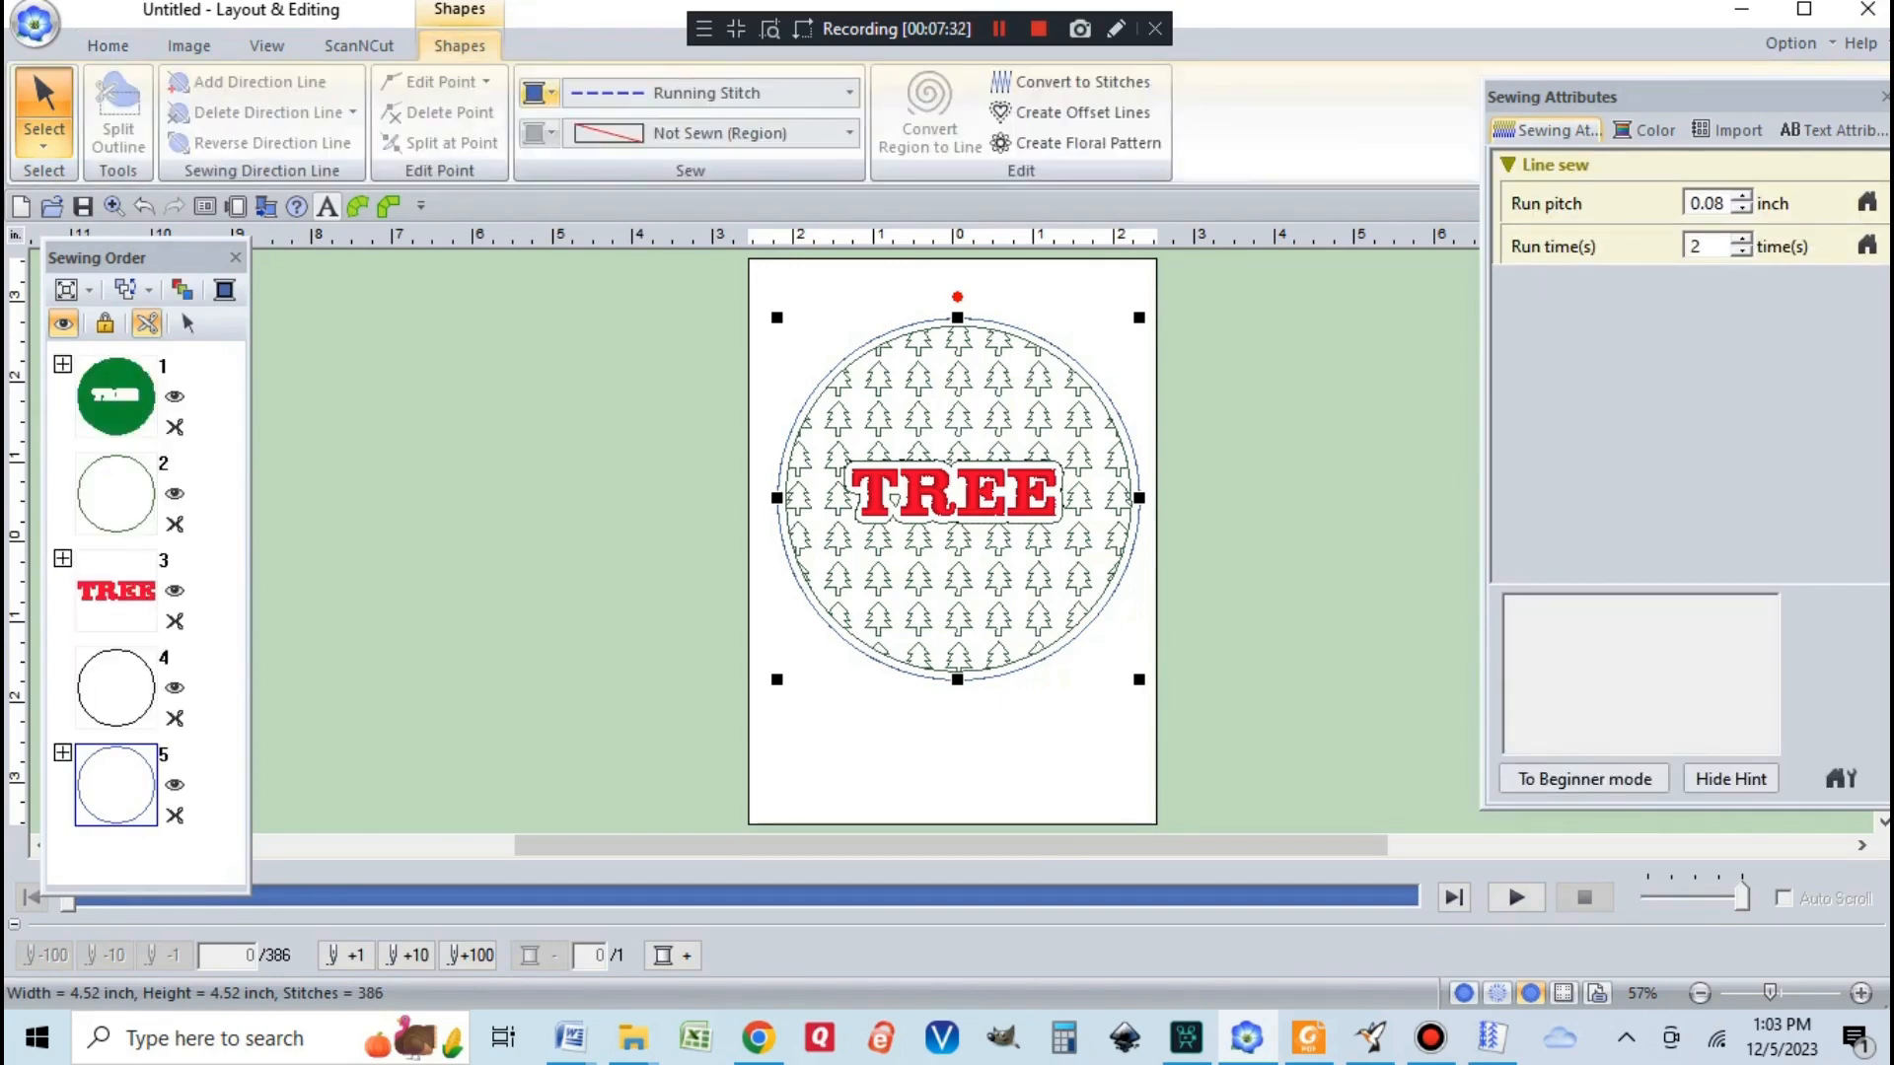
left_click(550, 93)
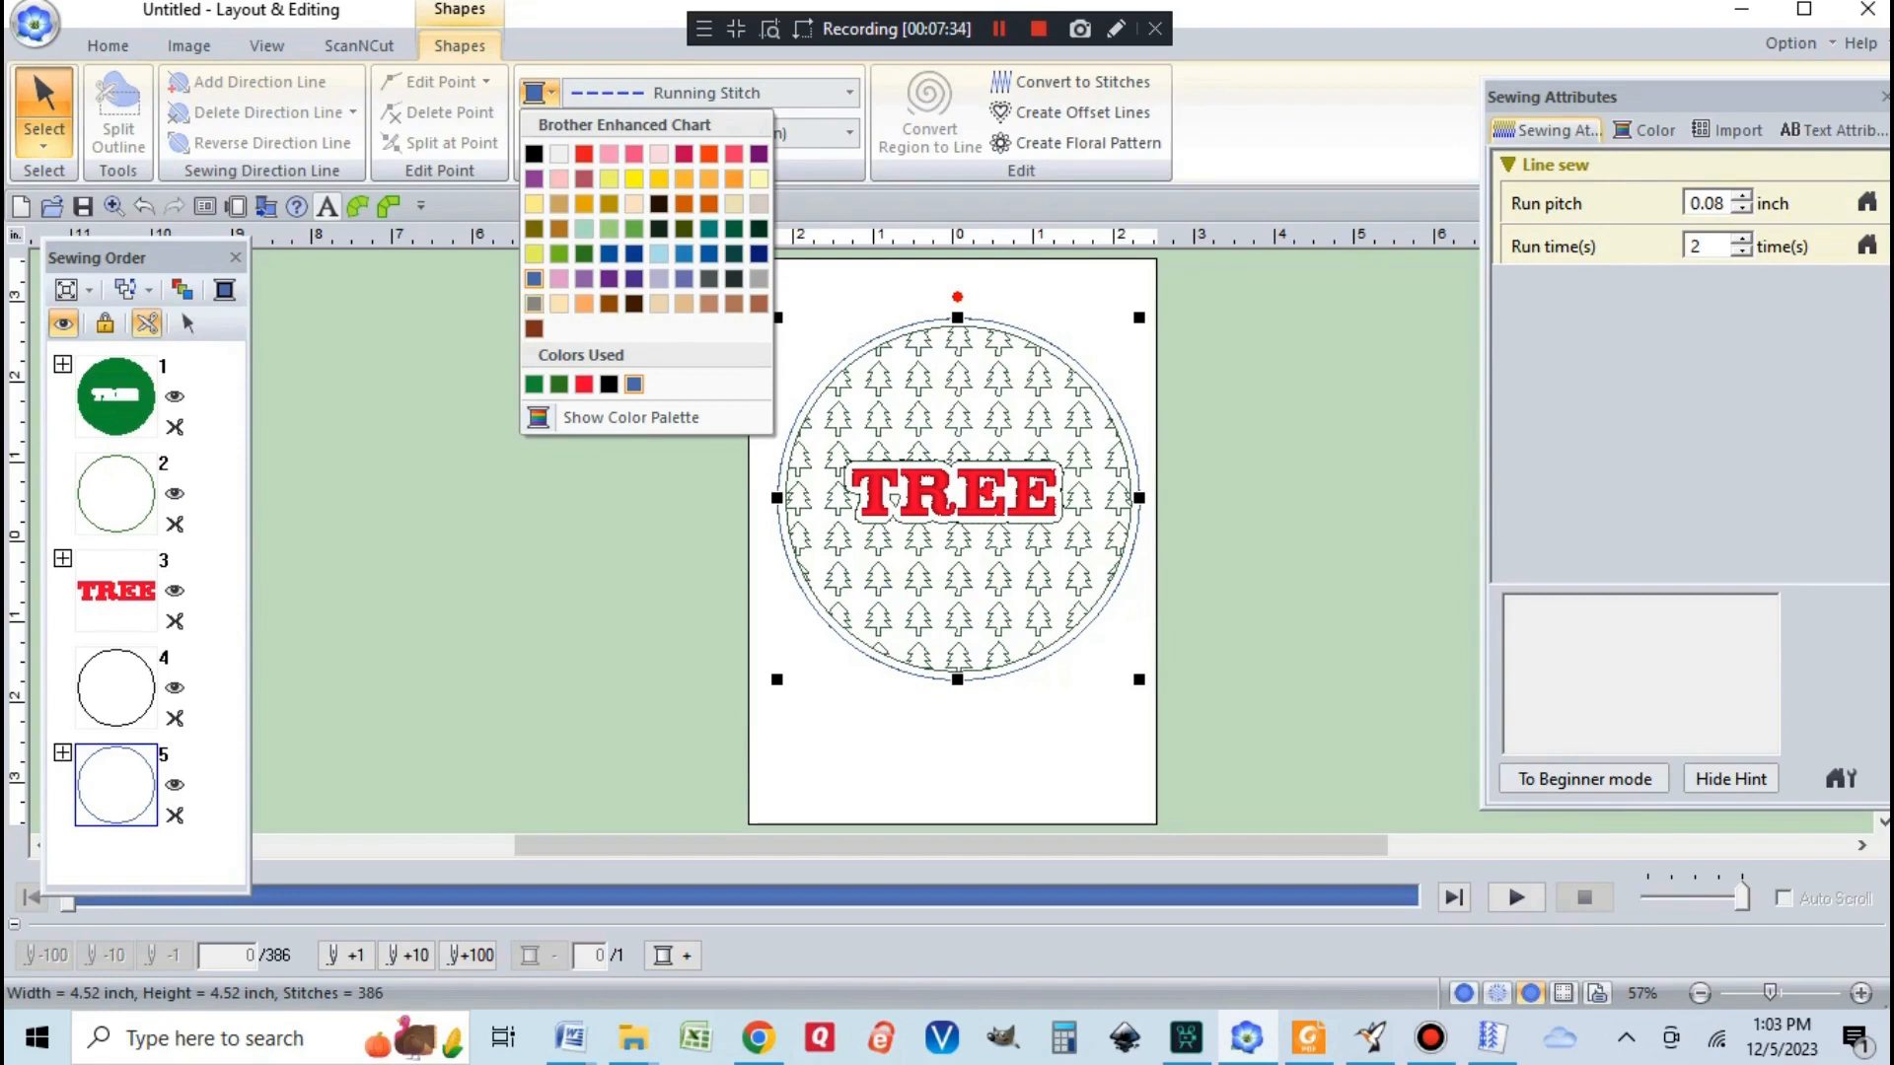
left_click(534, 302)
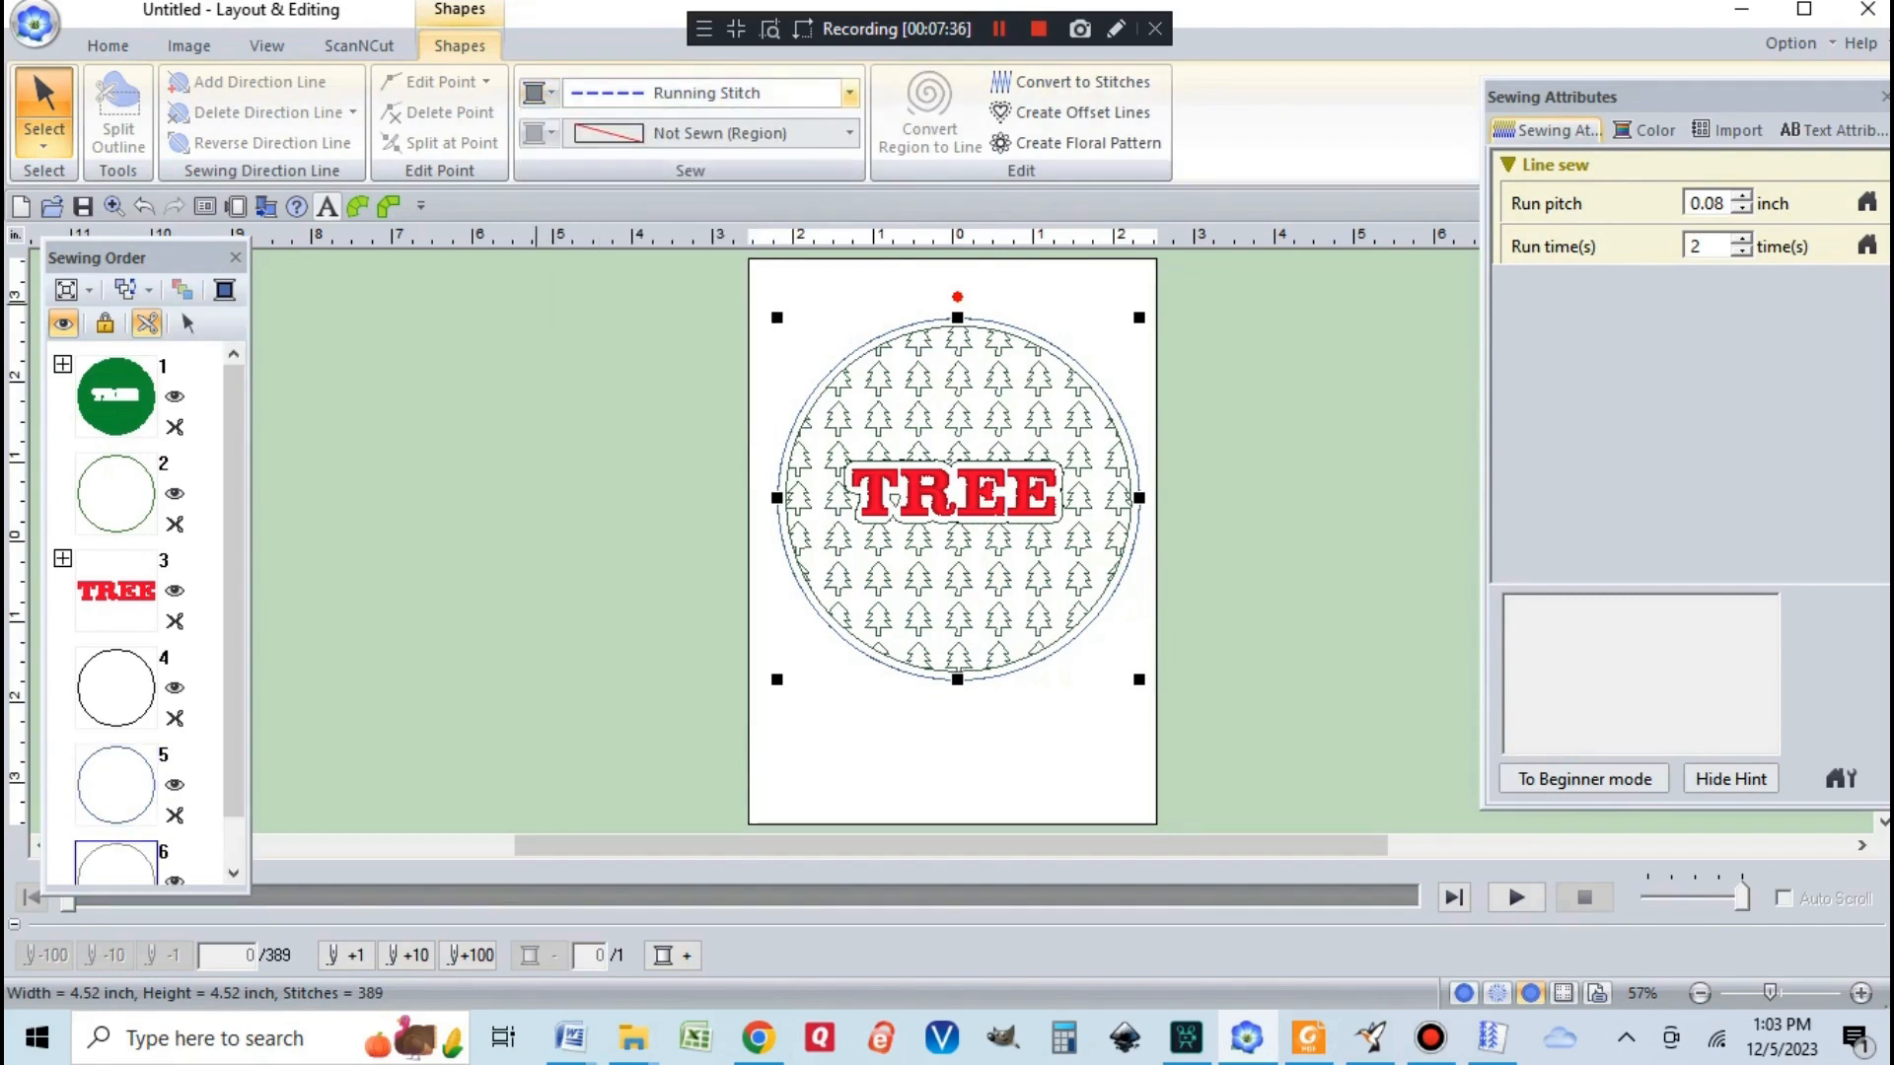
Step: Change the gray circle's line to Zigzag Stitch and set its zigzag width to 0.11 inch
left_click(850, 94)
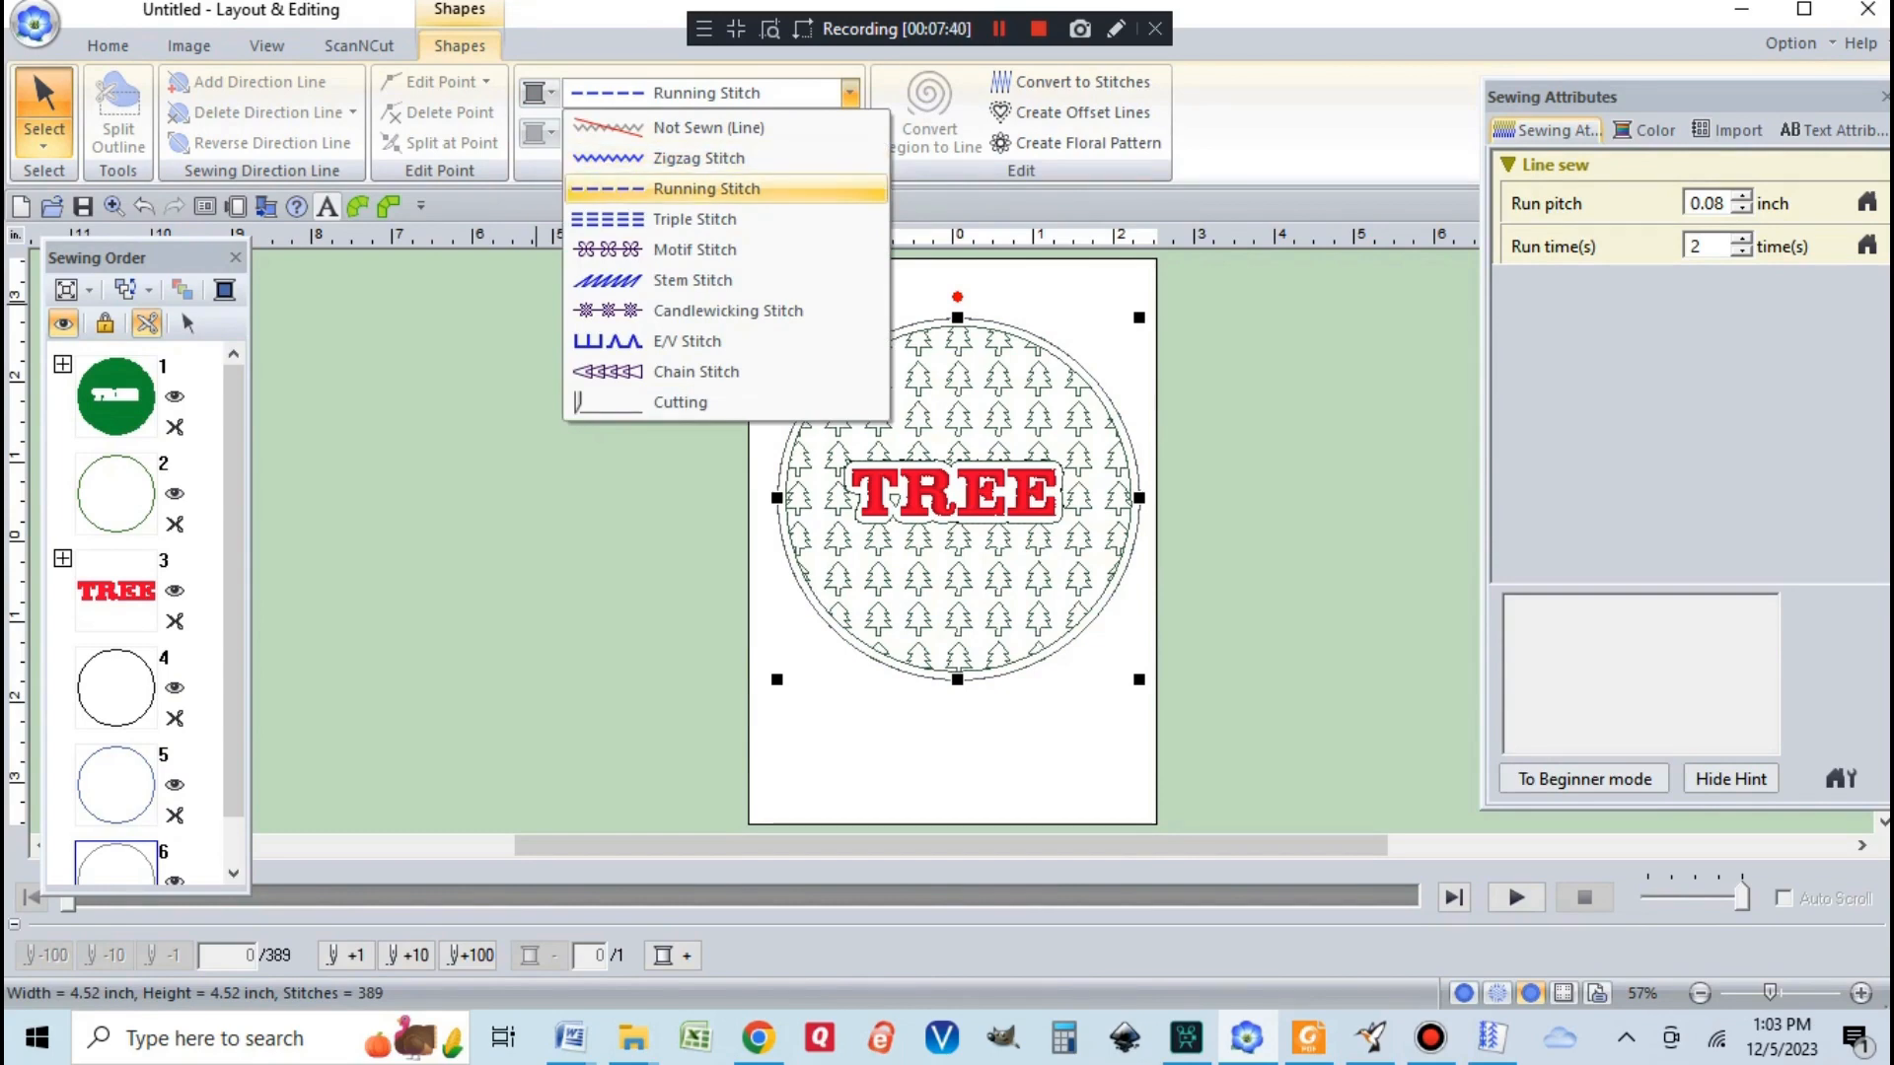
left_click(698, 158)
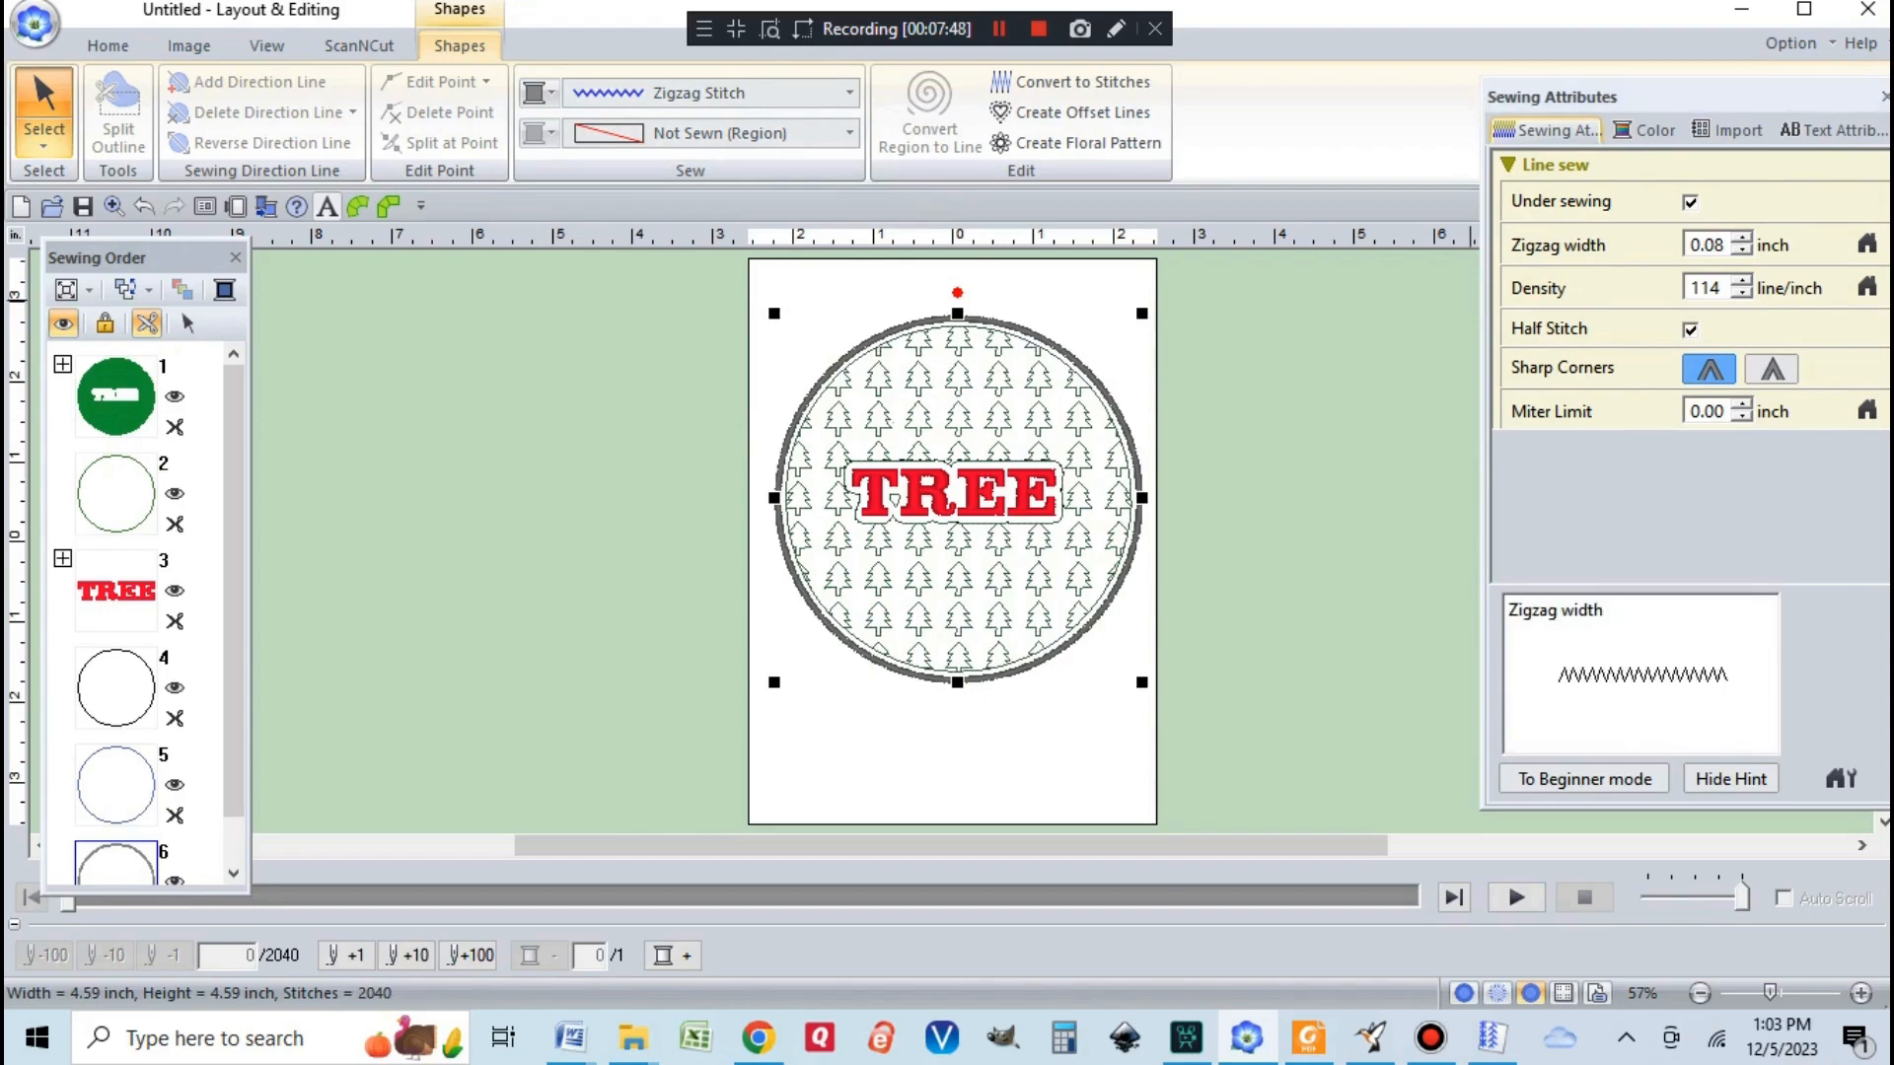
left_click(1744, 239)
left_click(1743, 239)
left_click(1742, 238)
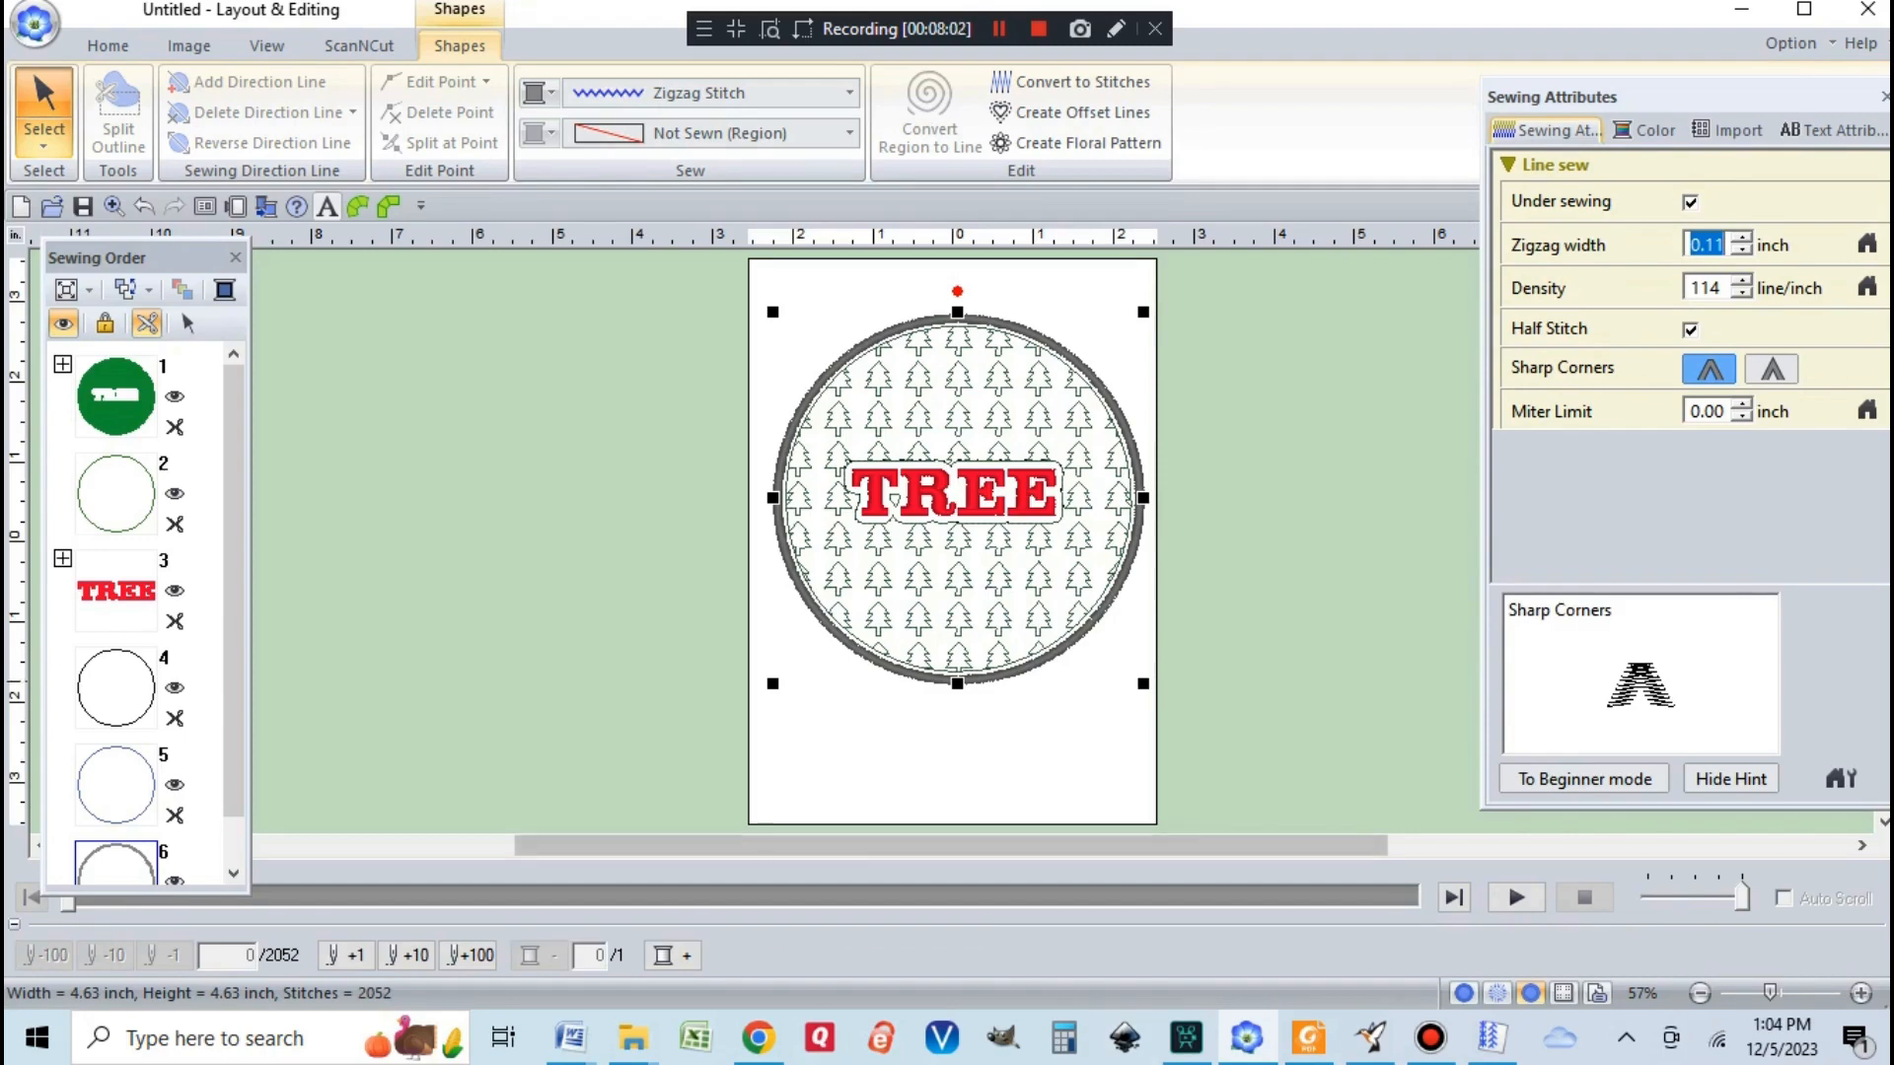
Step: Deselect the gray circle, view the end of the sewing order and play the stitch simulation of the whole design
left_click(621, 751)
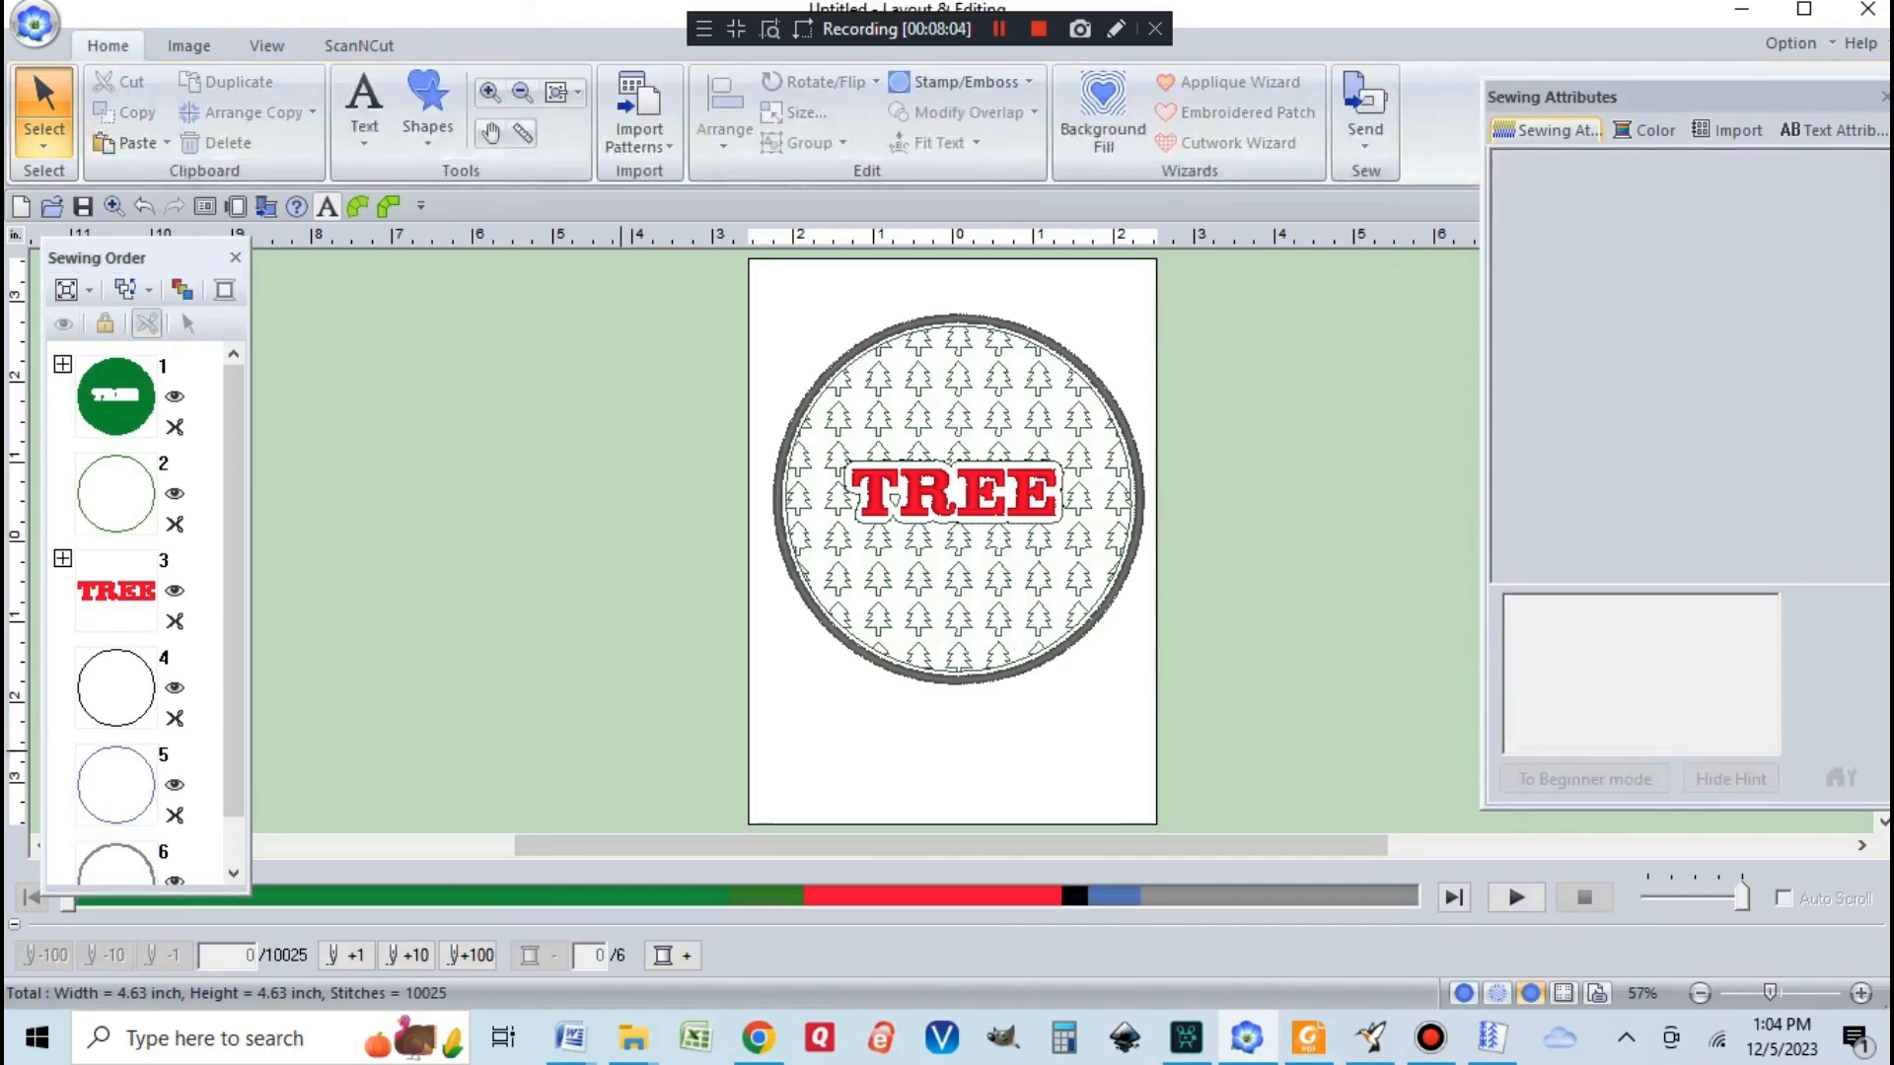
scroll(138, 611, "down", 1)
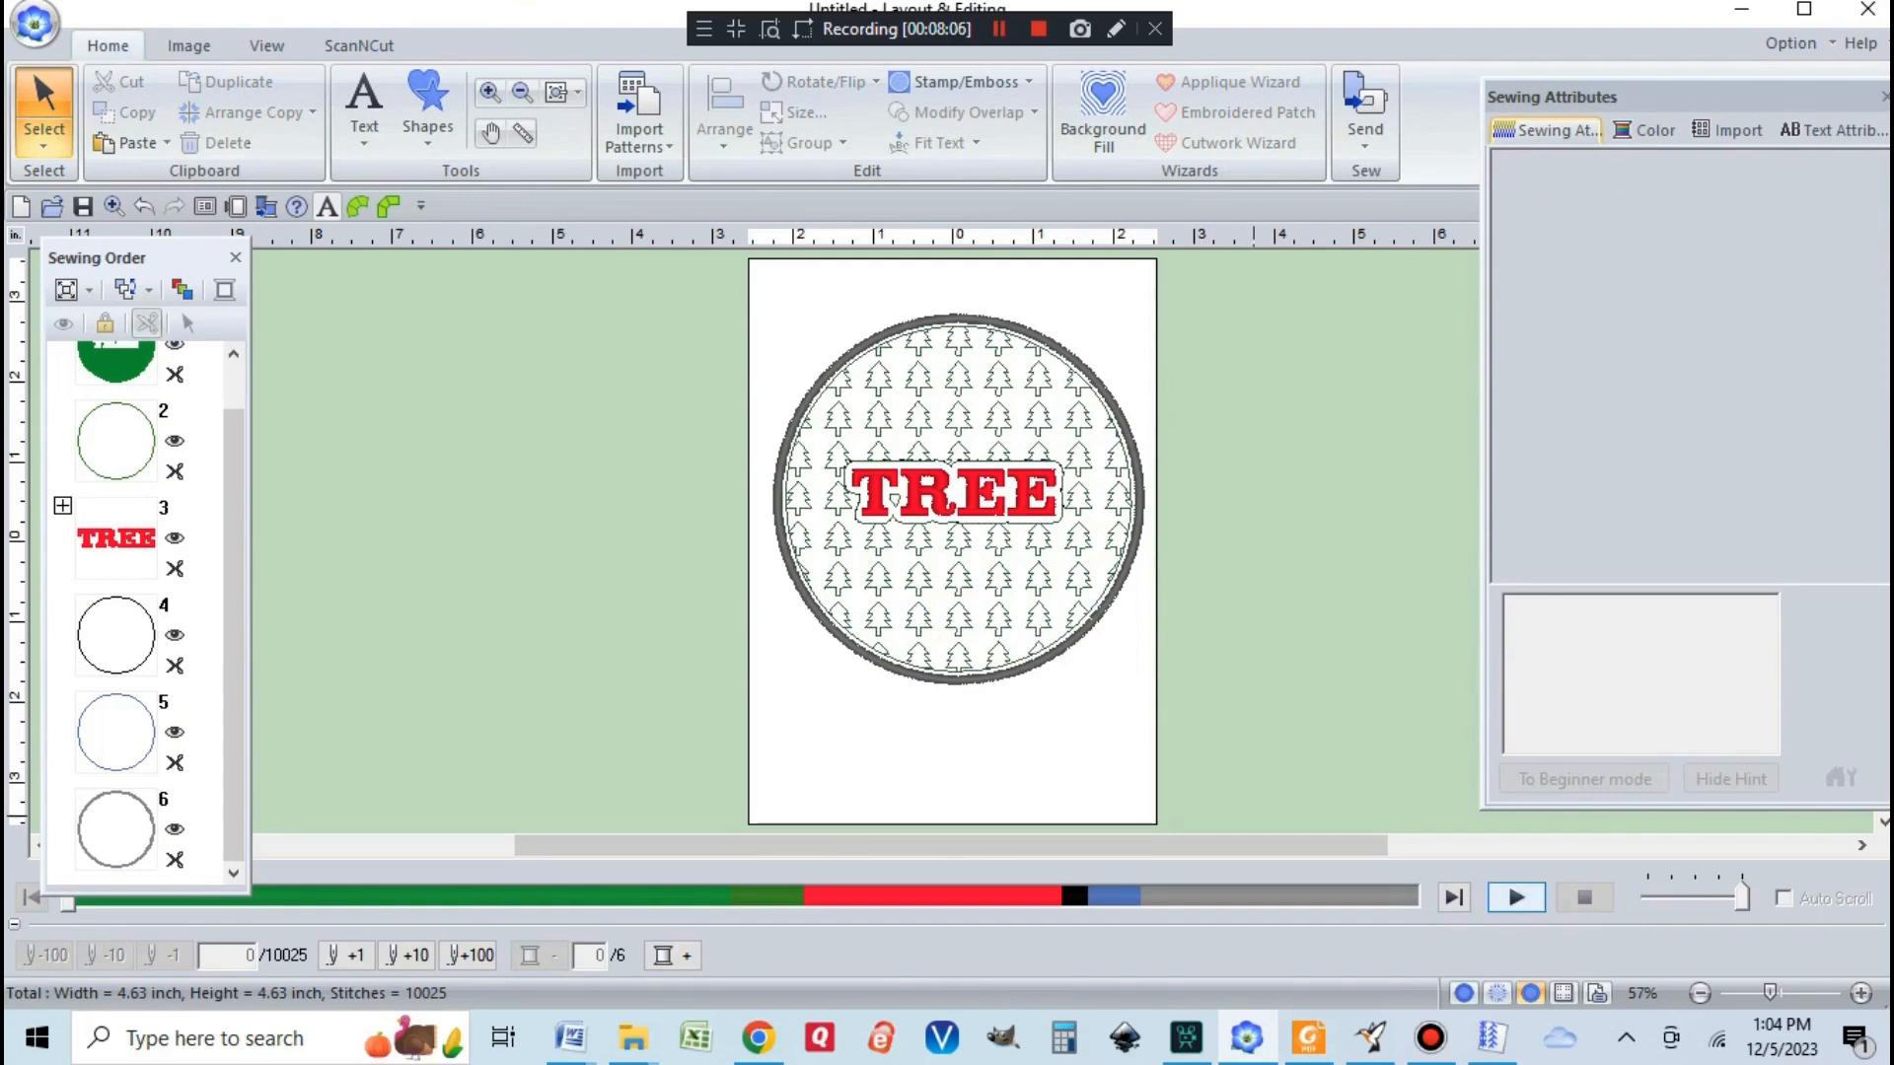
left_click(1517, 897)
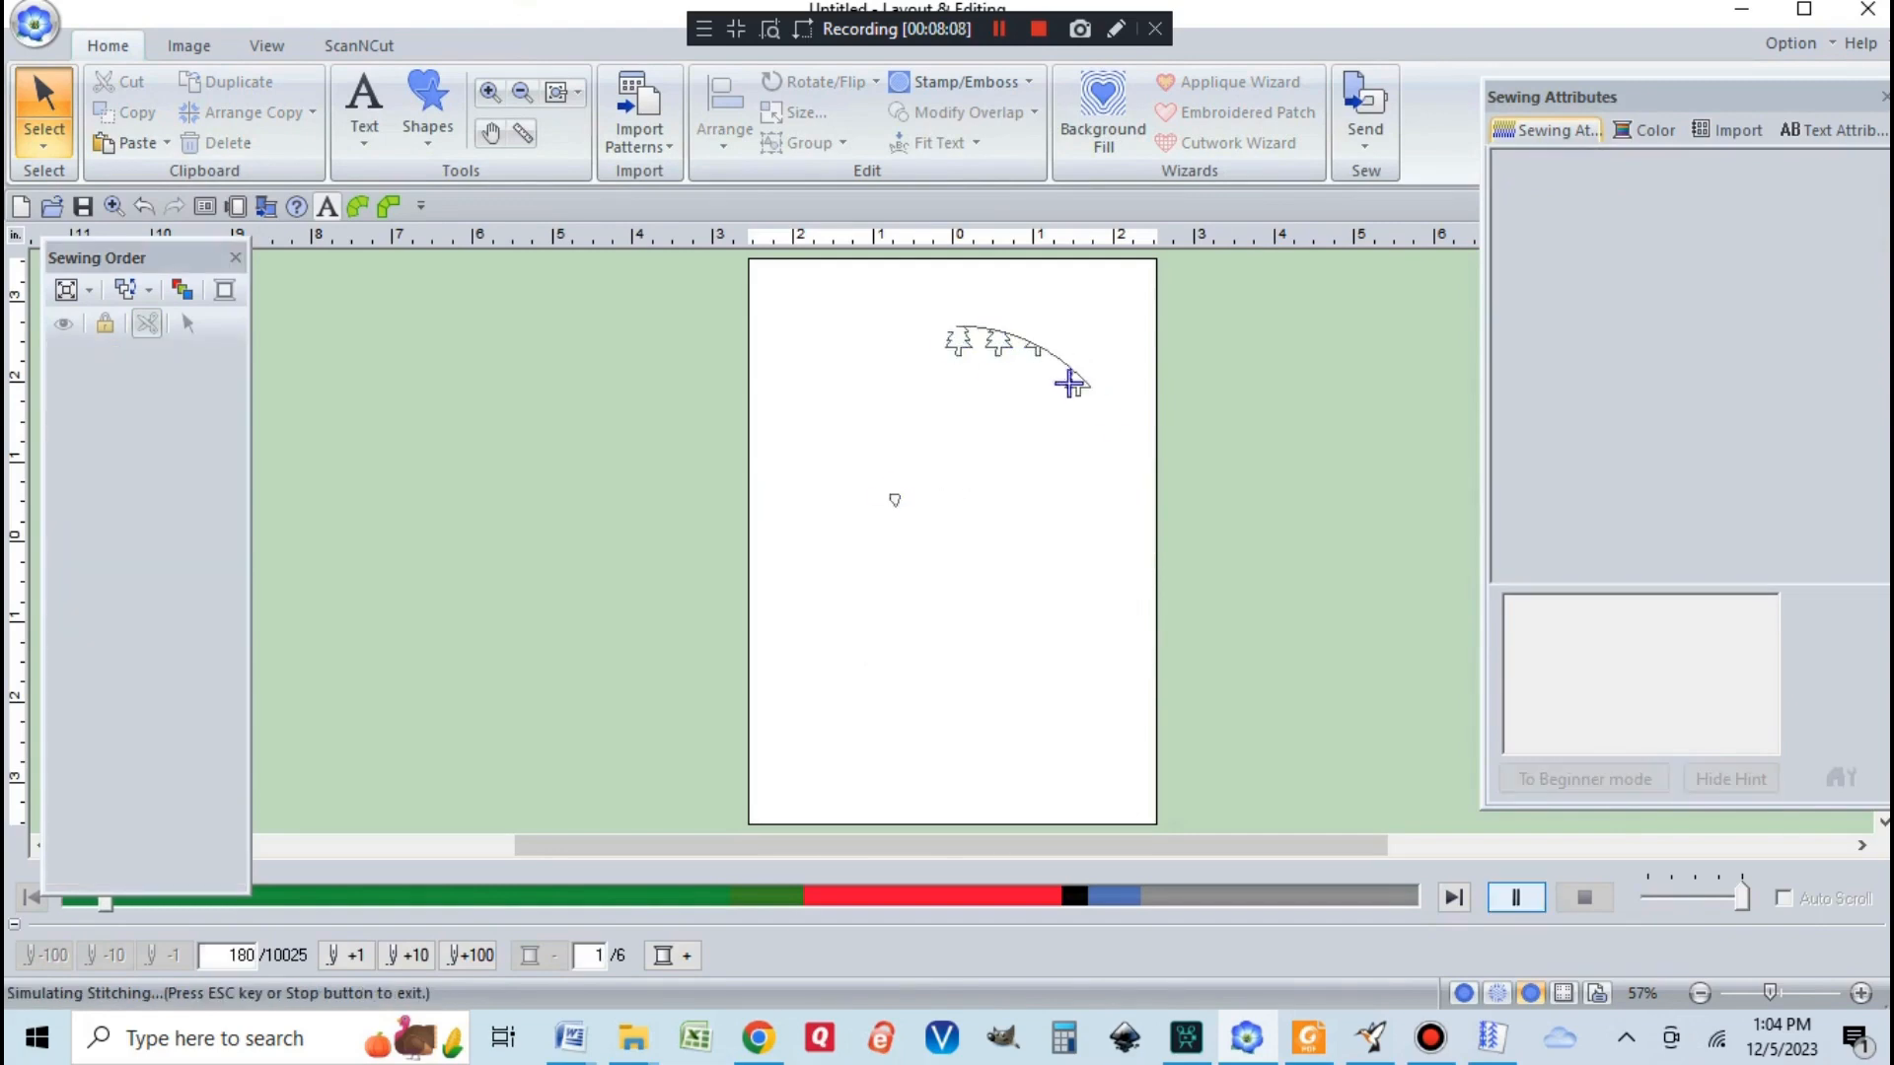